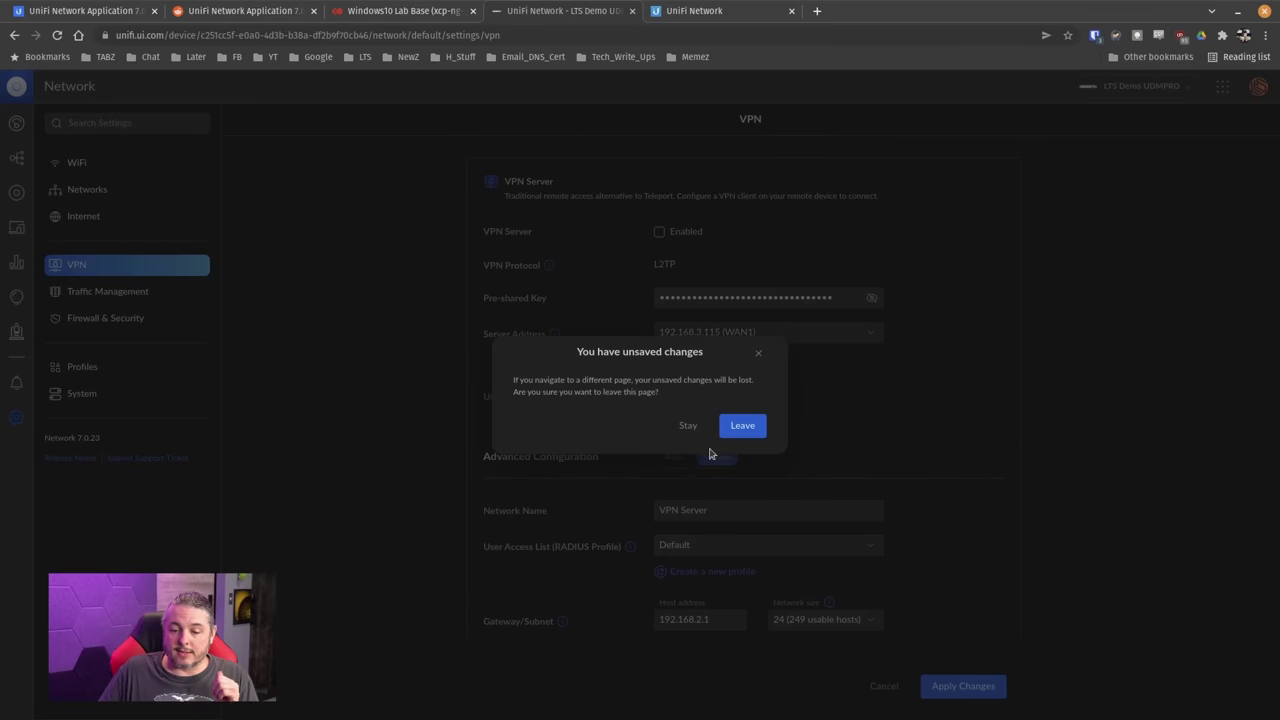
Discard the unsaved VPN changes and examine the category options offered for a new traffic rule
{"action": "left_click", "coordinate": [748, 433]}
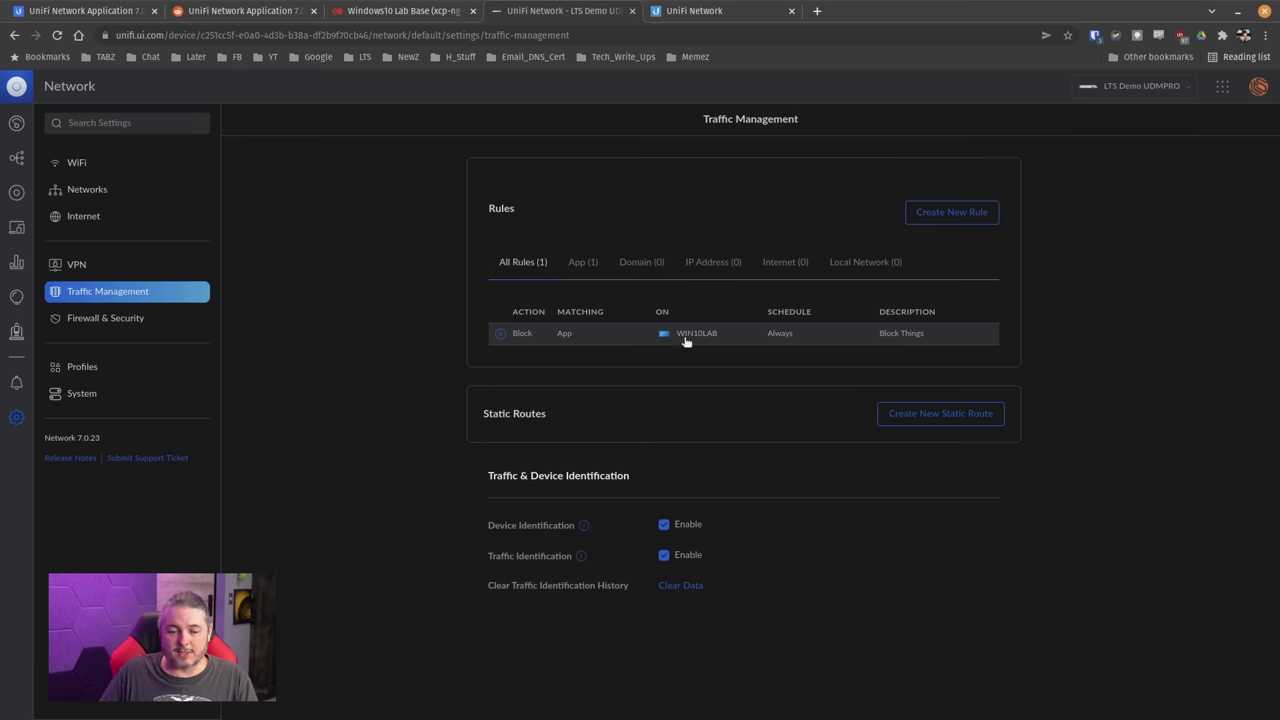
{"action": "left_click", "coordinate": [966, 213]}
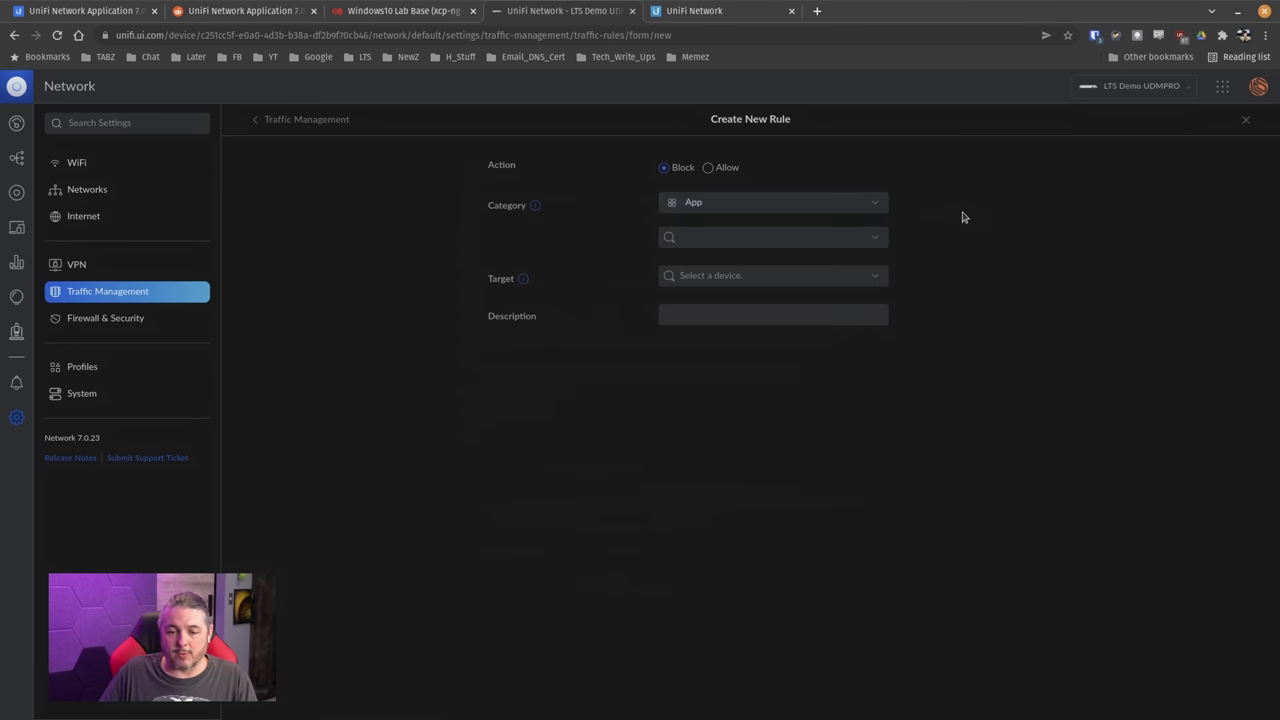
{"action": "left_click", "coordinate": [785, 203]}
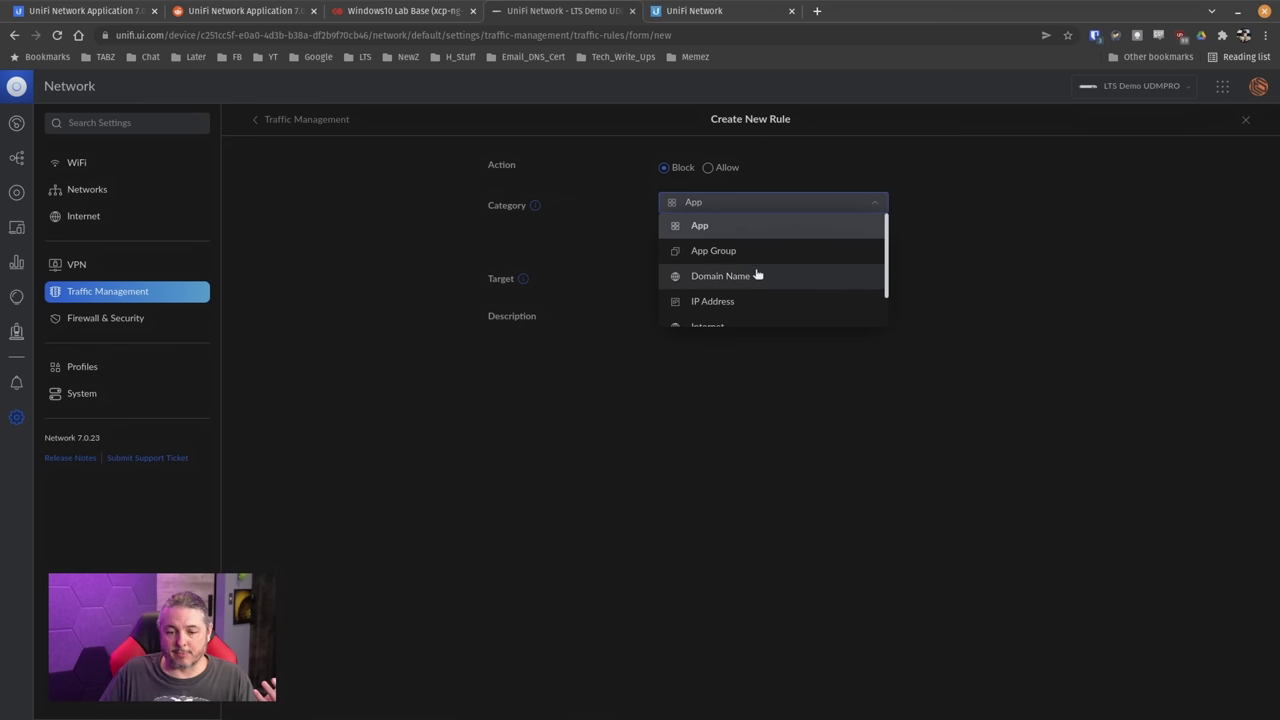
{"action": "scroll", "coordinate": [757, 275], "scroll_direction": "down", "scroll_amount": 2}
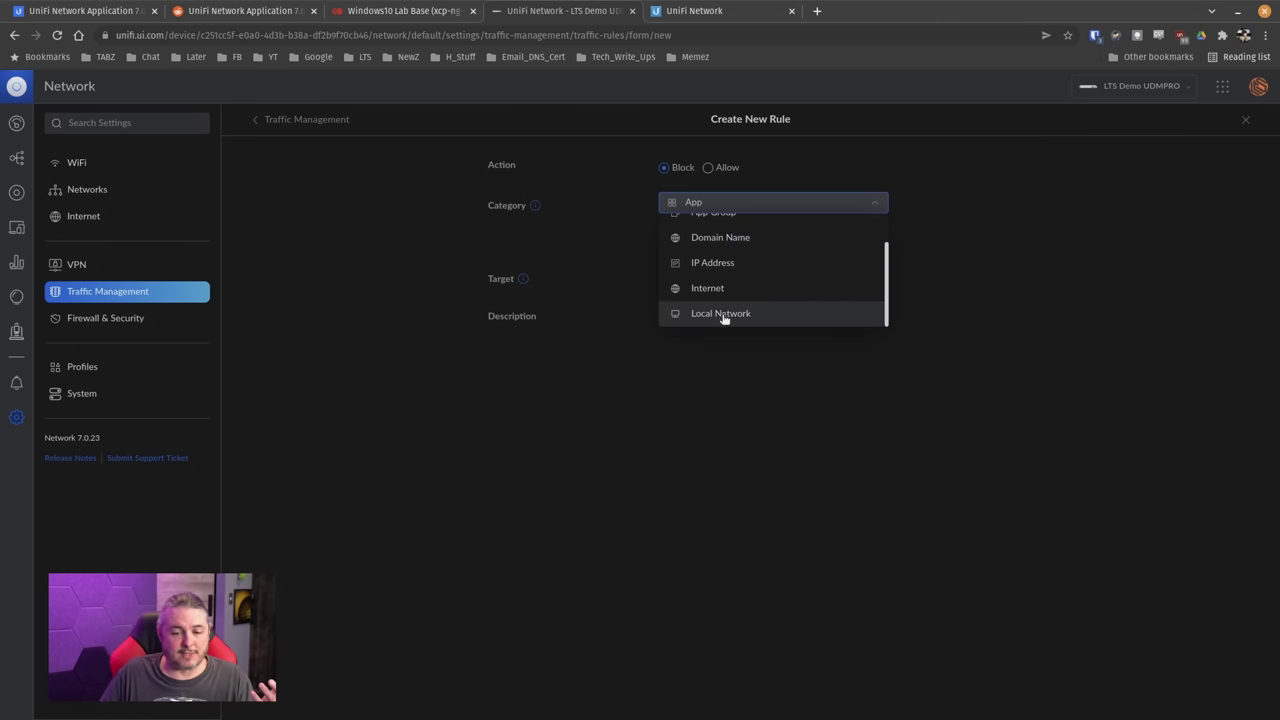
{"action": "left_click", "coordinate": [714, 366]}
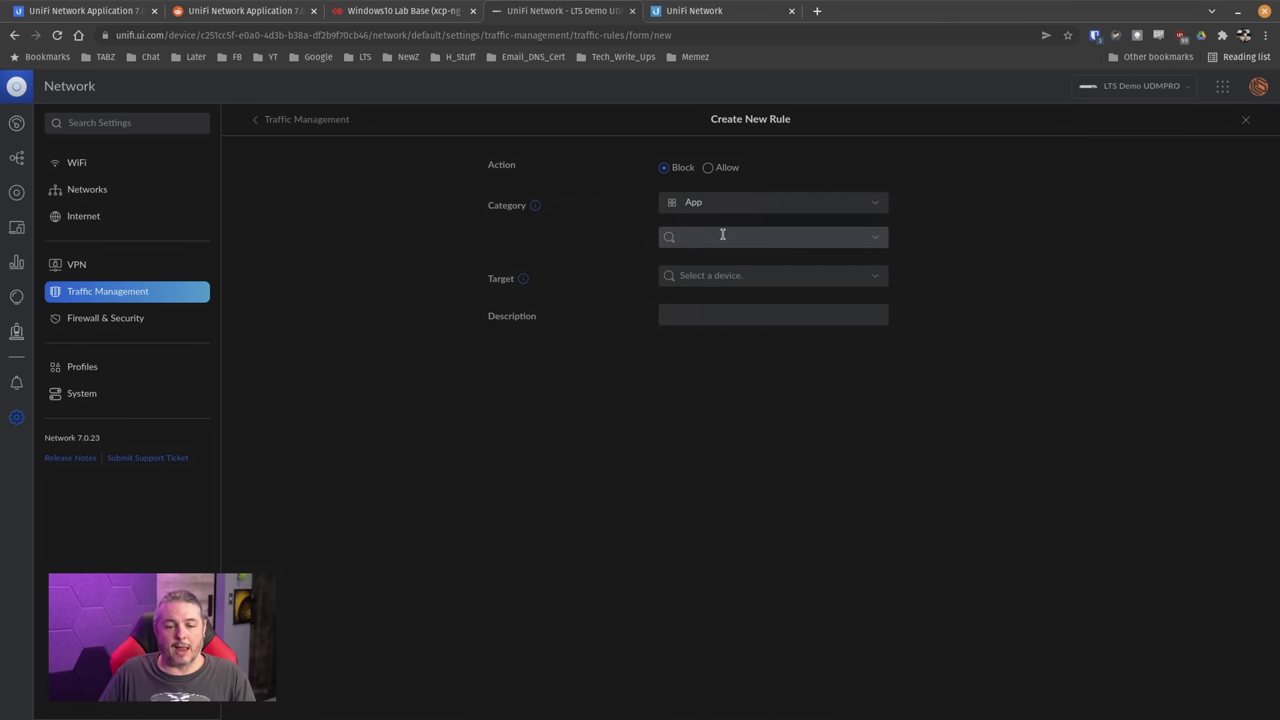
{"action": "left_click", "coordinate": [727, 203]}
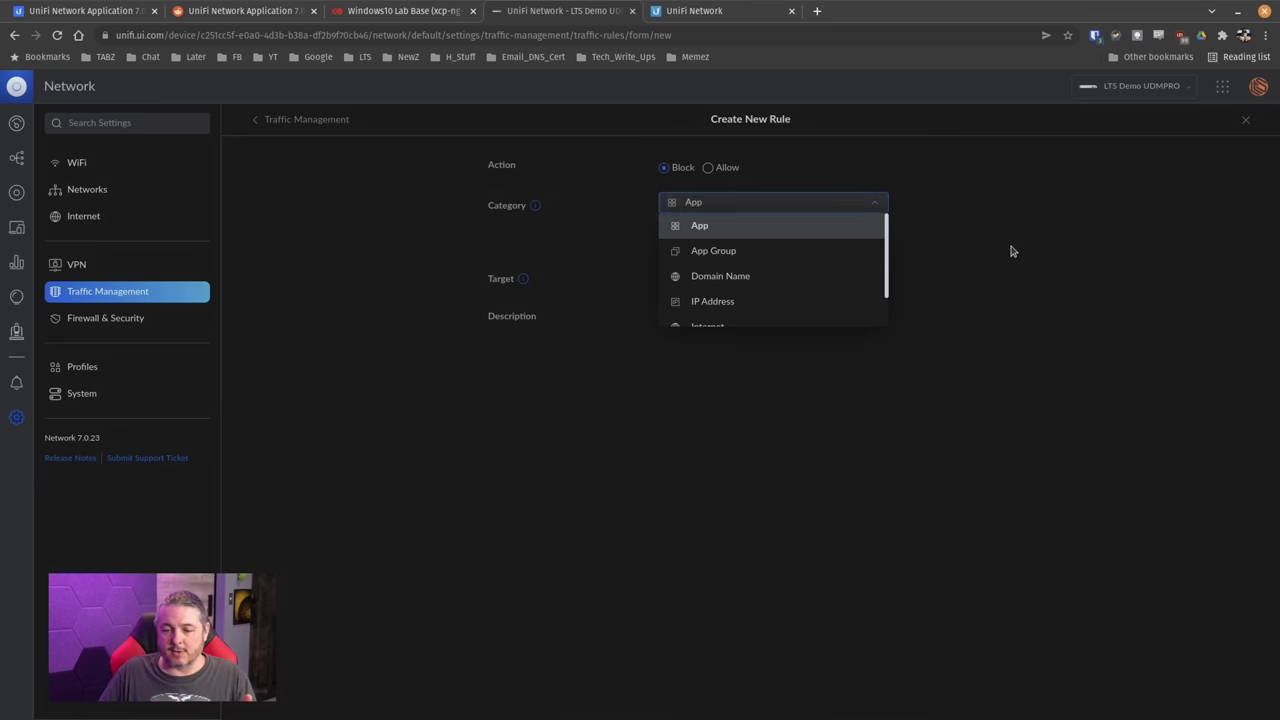
{"action": "left_click", "coordinate": [749, 226]}
{"action": "left_click", "coordinate": [749, 233]}
{"action": "scroll", "coordinate": [743, 286], "scroll_direction": "down", "scroll_amount": 2}
{"action": "scroll", "coordinate": [743, 286], "scroll_direction": "up", "scroll_amount": 2}
{"action": "left_click", "coordinate": [764, 280]}
{"action": "left_click", "coordinate": [724, 300]}
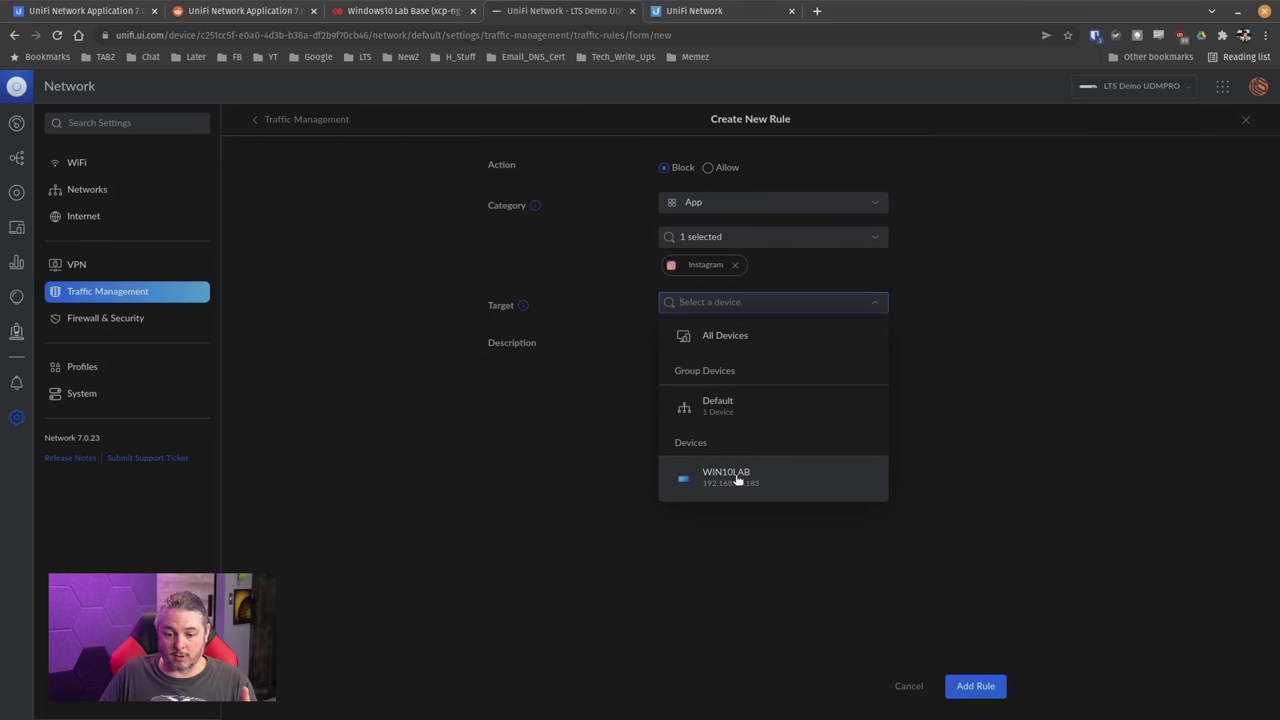
{"action": "left_click", "coordinate": [691, 517]}
{"action": "left_click", "coordinate": [919, 689]}
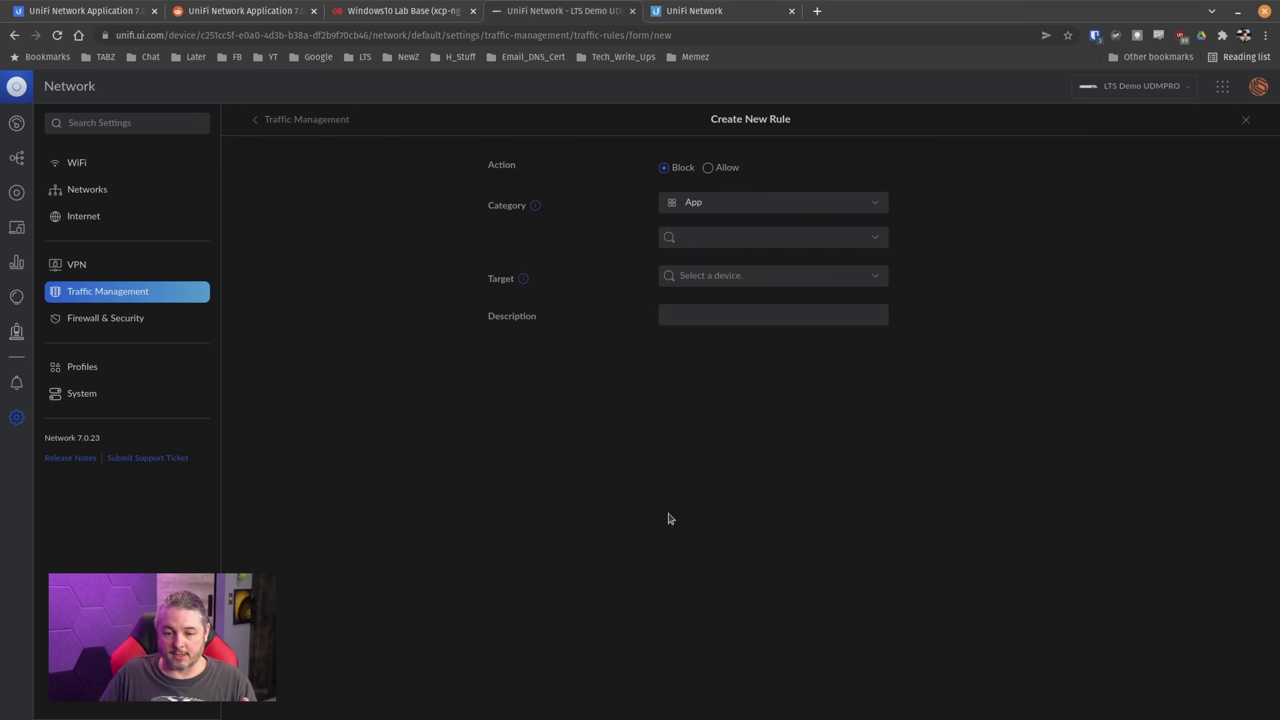
Examine the blocked apps and target device of the Block Things traffic rule, returning to the rules list
{"action": "left_click", "coordinate": [113, 291]}
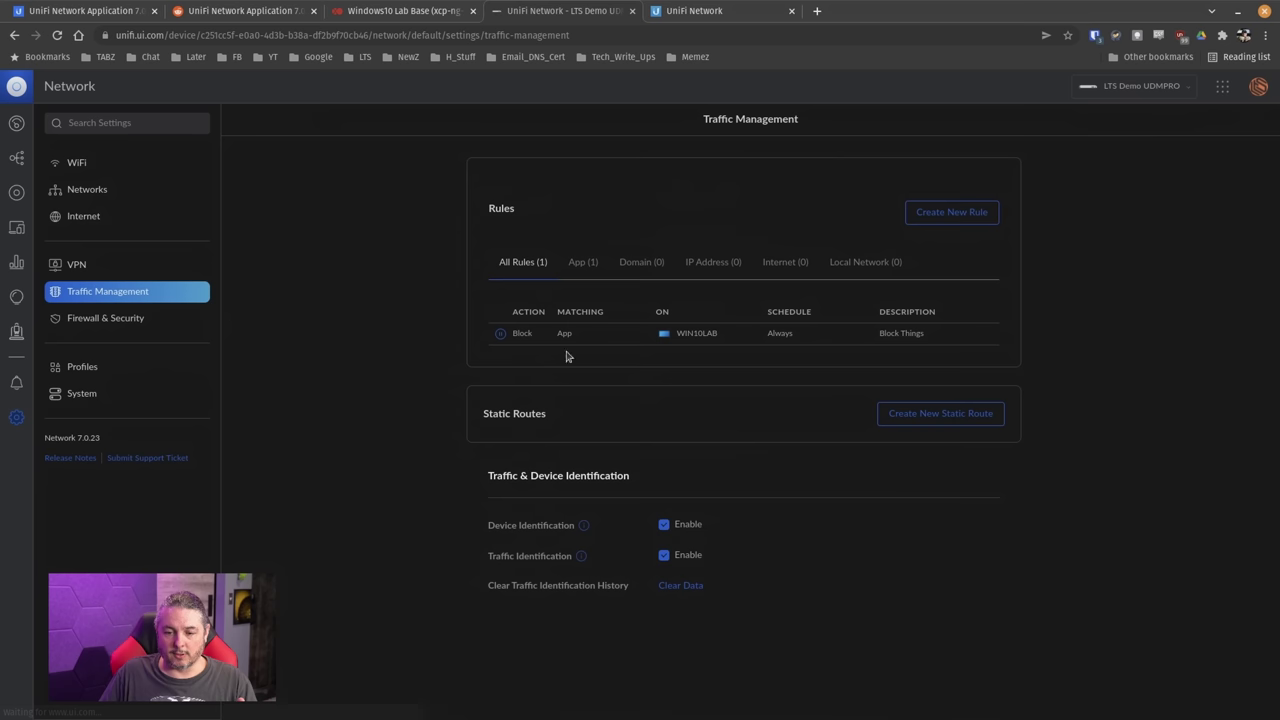
{"action": "left_click", "coordinate": [598, 335]}
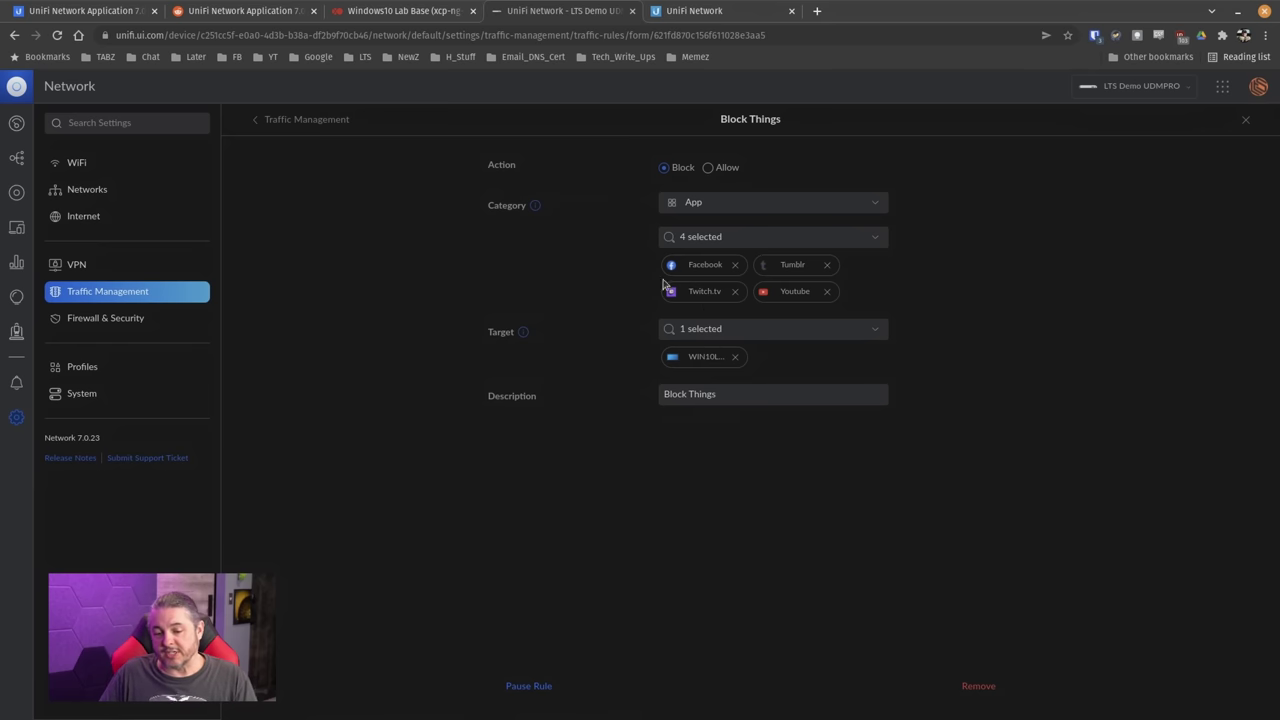
{"action": "left_click", "coordinate": [160, 298]}
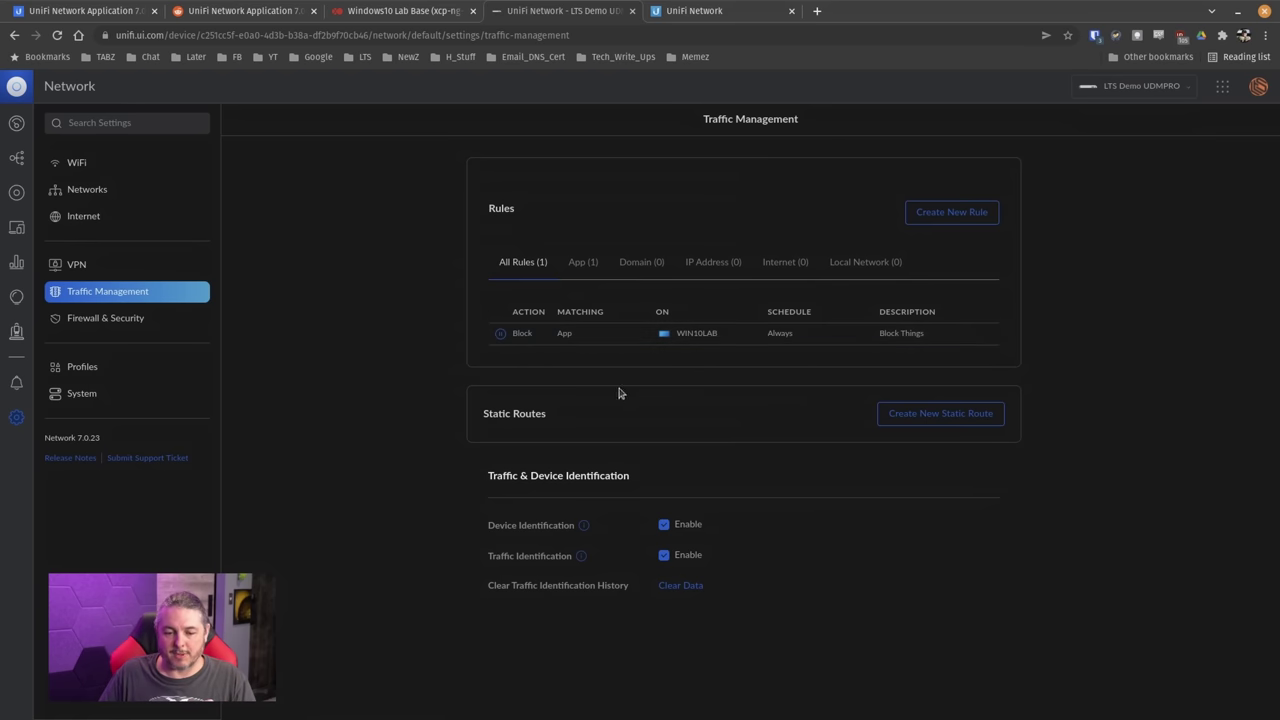
Pause the Block Things traffic rule and resume it
{"action": "left_click", "coordinate": [500, 336]}
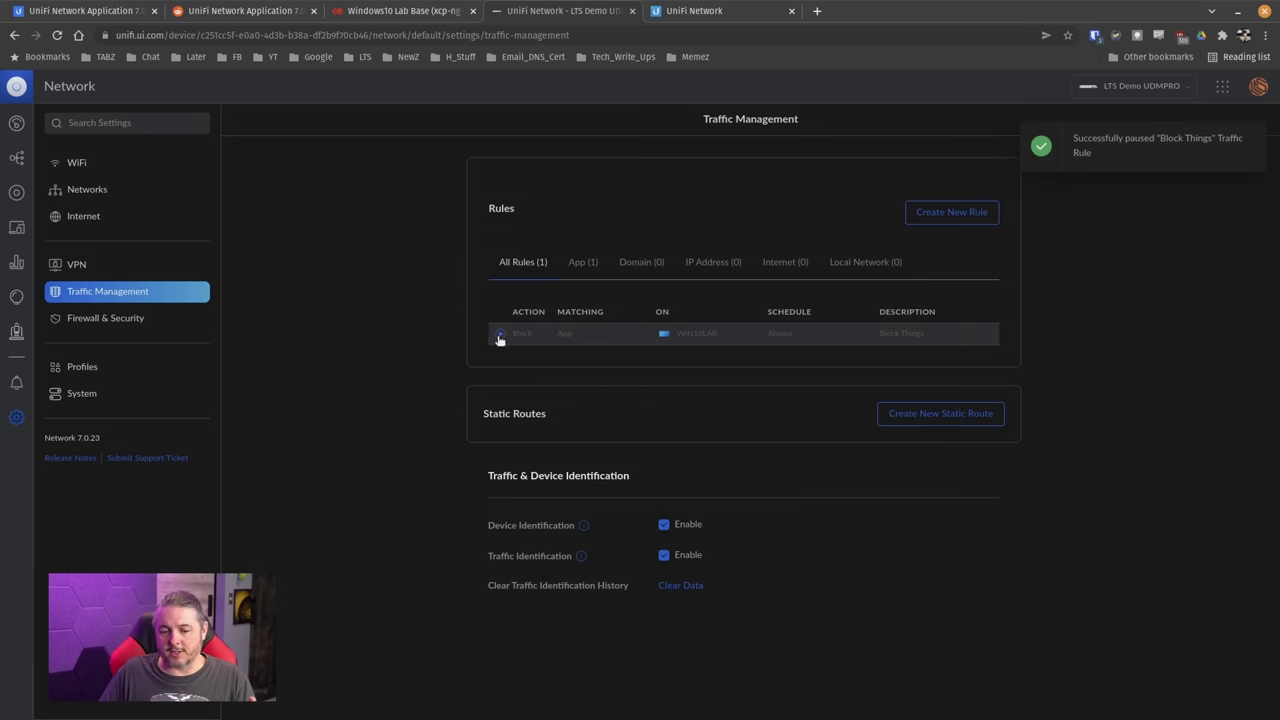
{"action": "left_click", "coordinate": [500, 338]}
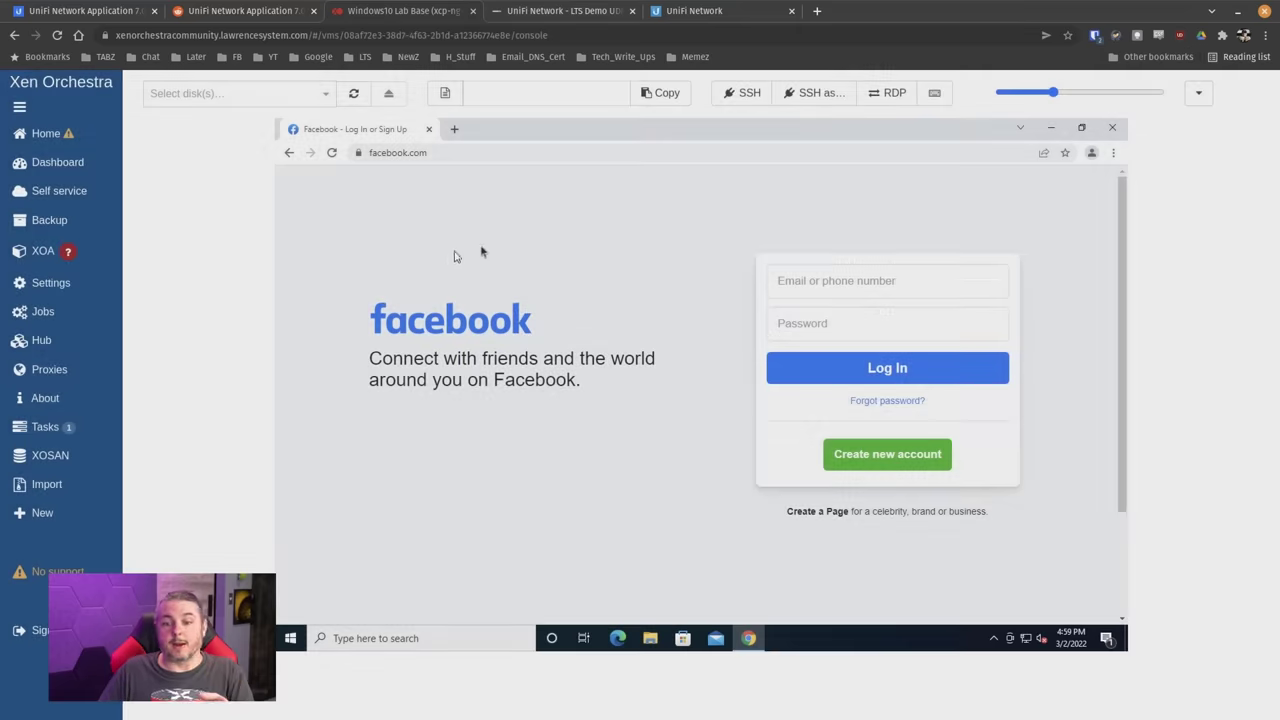
In the Windows 10 virtual machine's Chrome, search for YouTube in a new tab and try to open the YouTube site
{"action": "left_click", "coordinate": [507, 153]}
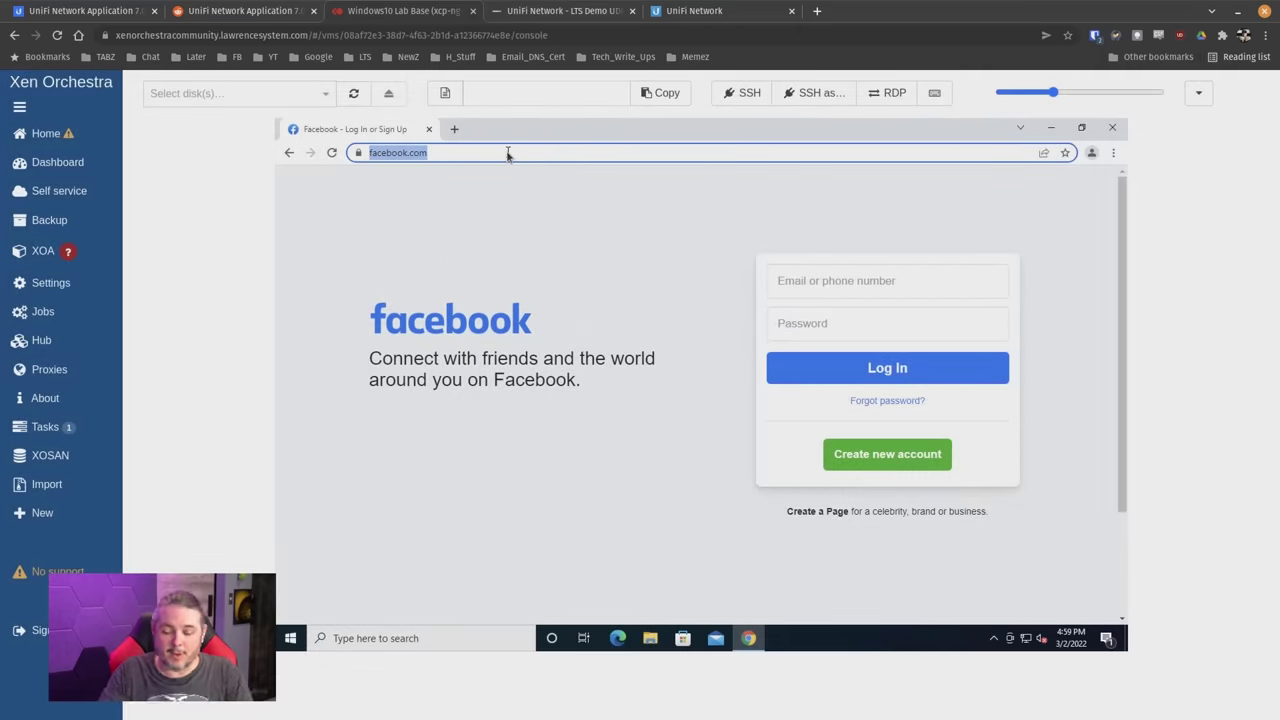
{"action": "left_click", "coordinate": [455, 130]}
{"action": "type", "text": "you"}
{"action": "key", "text": "Return"}
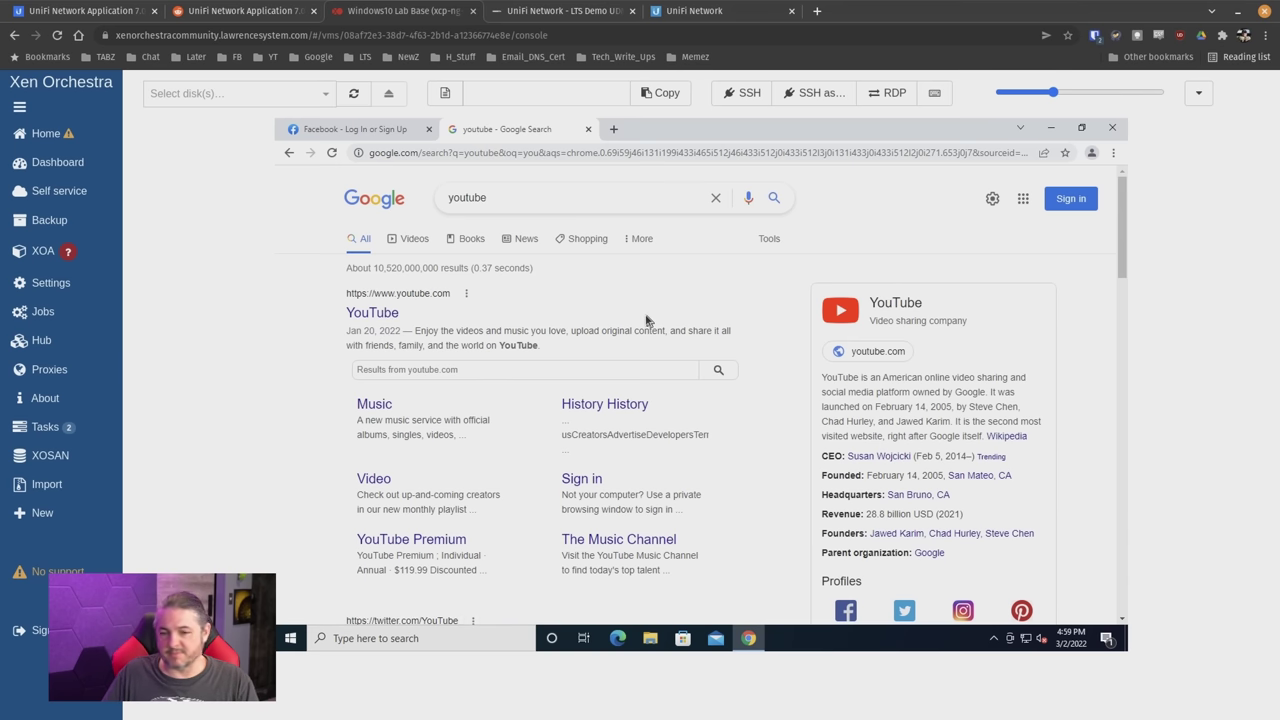
{"action": "scroll", "coordinate": [641, 313], "scroll_direction": "down", "scroll_amount": 3}
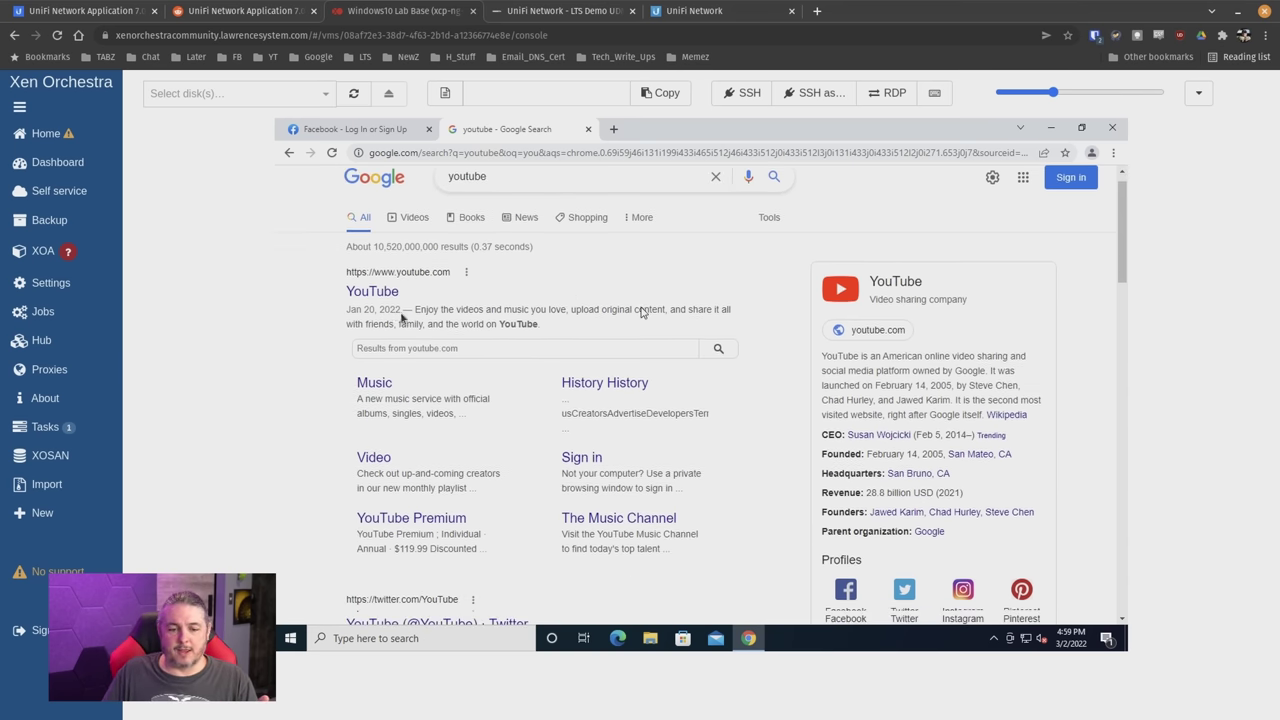
{"action": "left_click", "coordinate": [376, 271]}
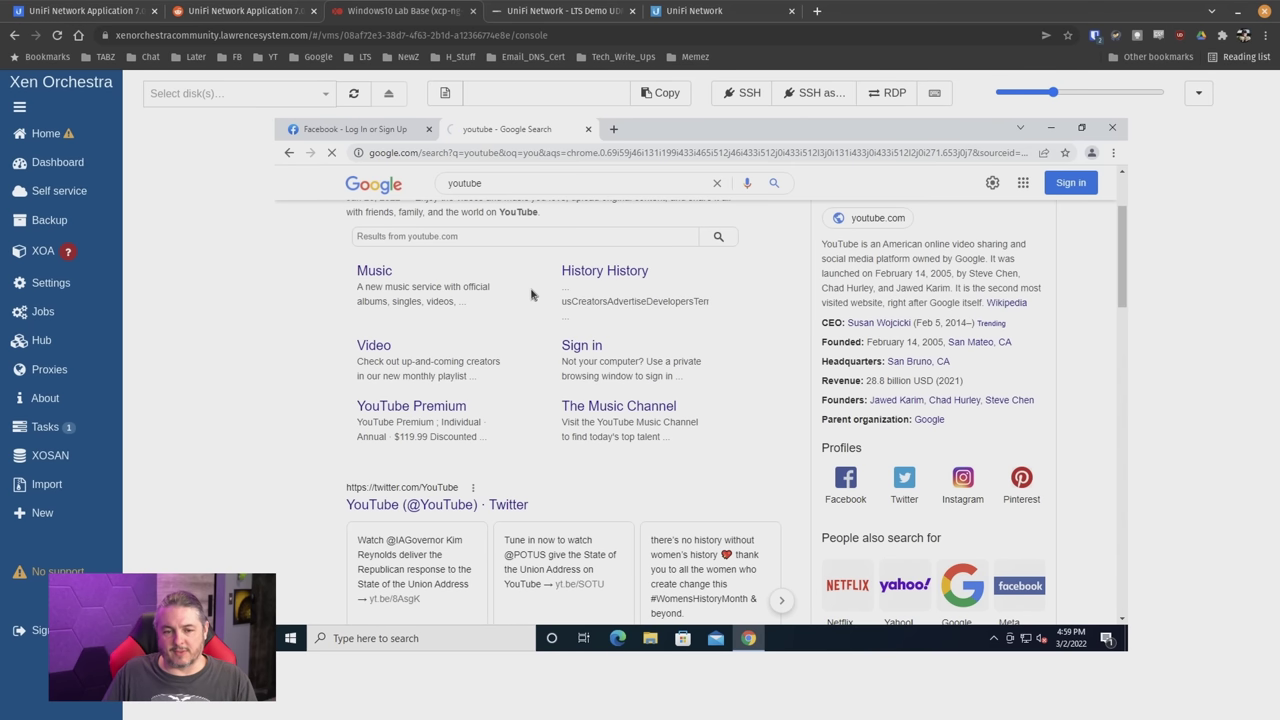
{"action": "scroll", "coordinate": [531, 294], "scroll_direction": "up", "scroll_amount": 3}
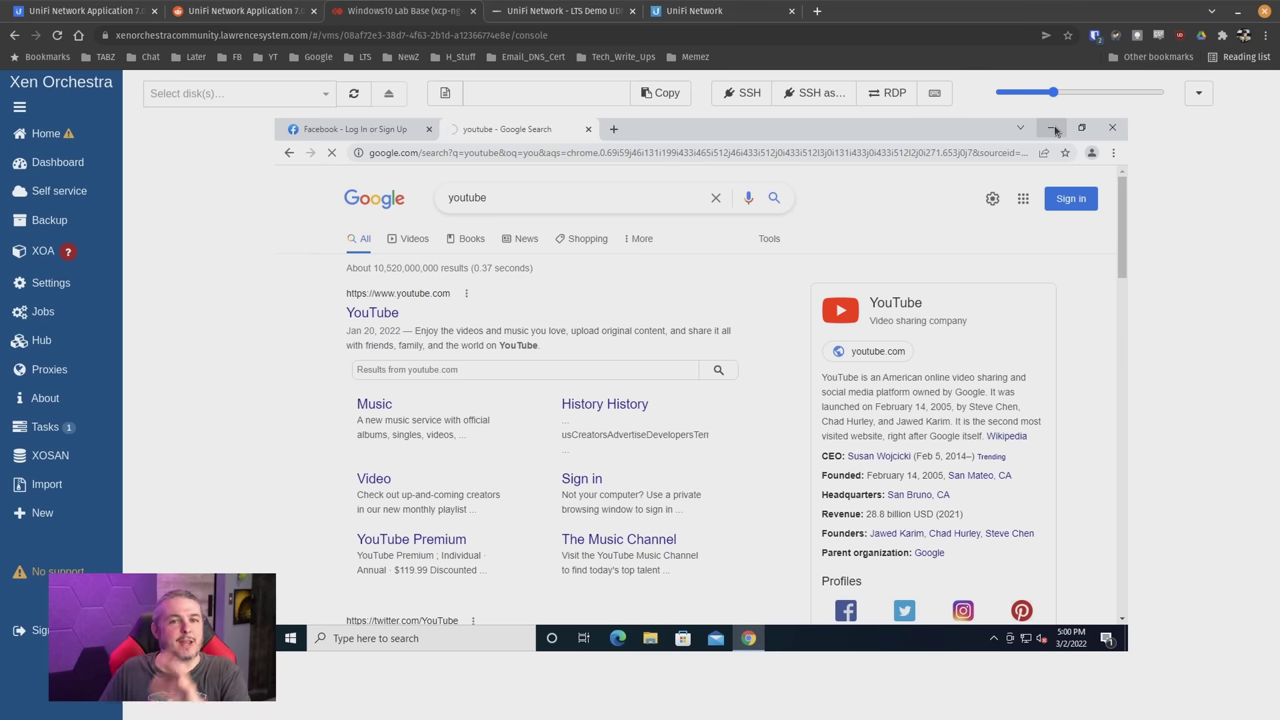
Minimize Chrome in the virtual machine and try to load facebook.com in Microsoft Edge
{"action": "left_click", "coordinate": [1054, 129]}
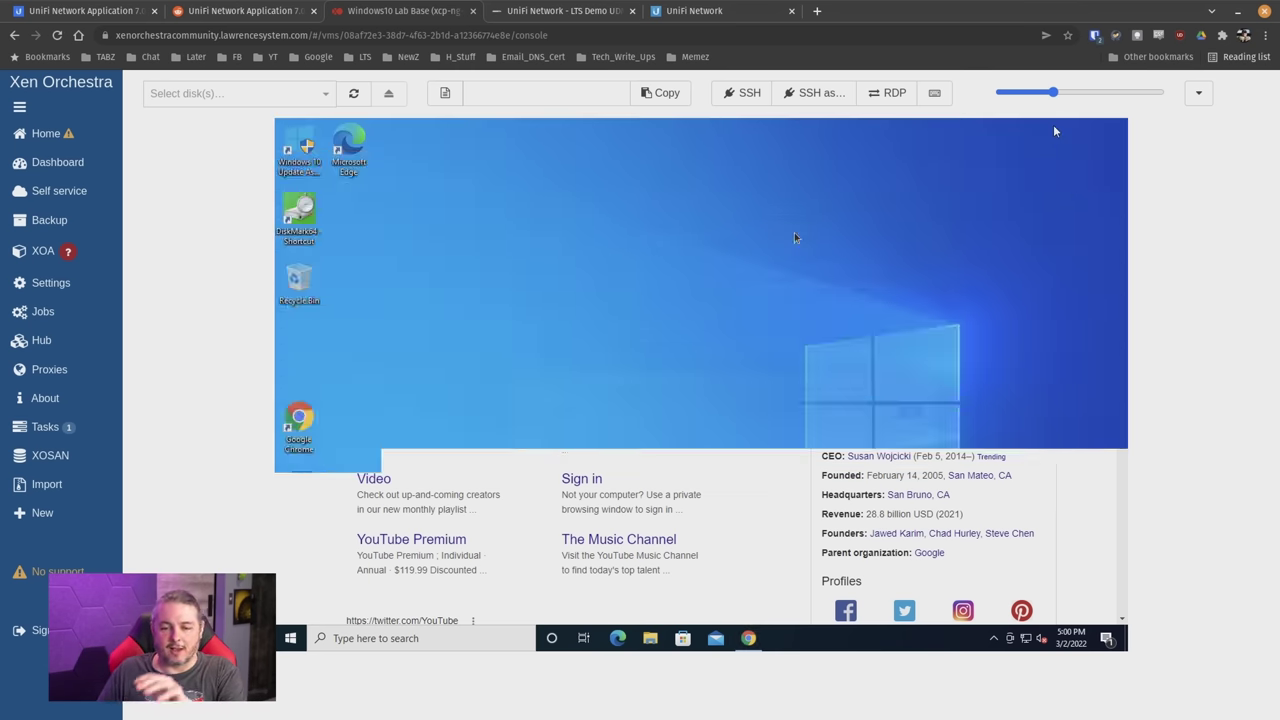
{"action": "double_click", "coordinate": [357, 170]}
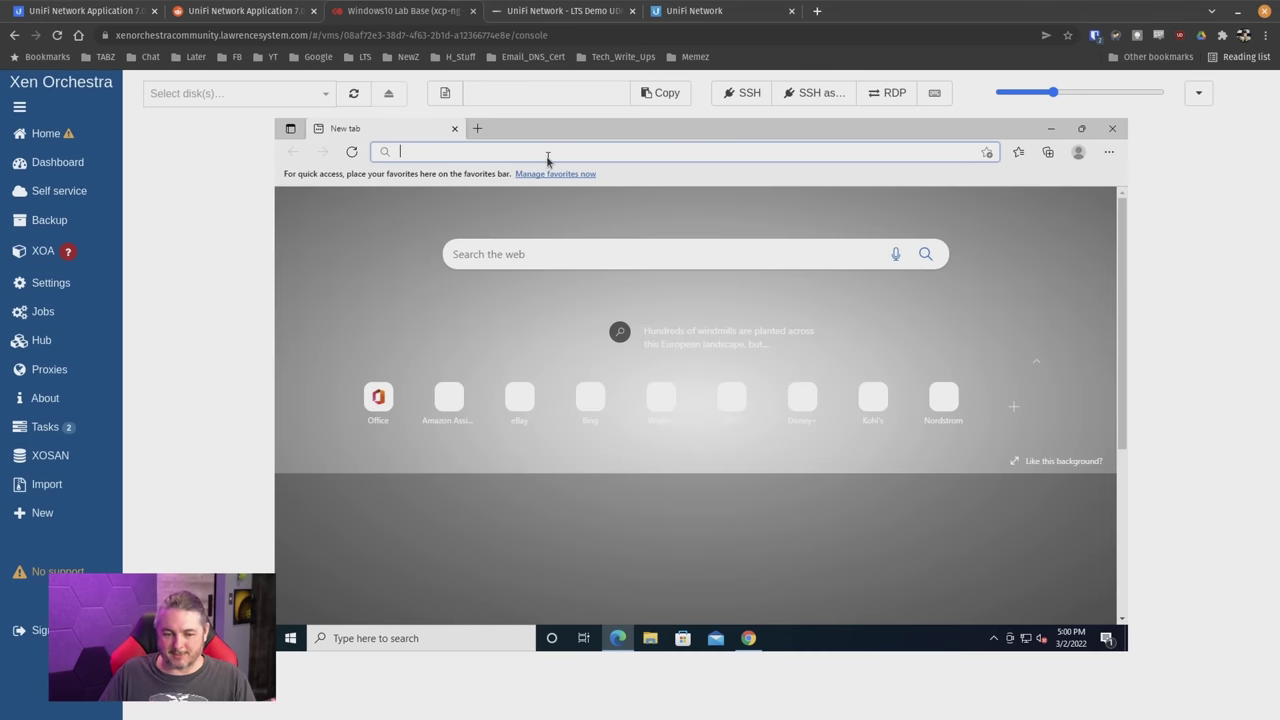
{"action": "type", "text": "fa"}
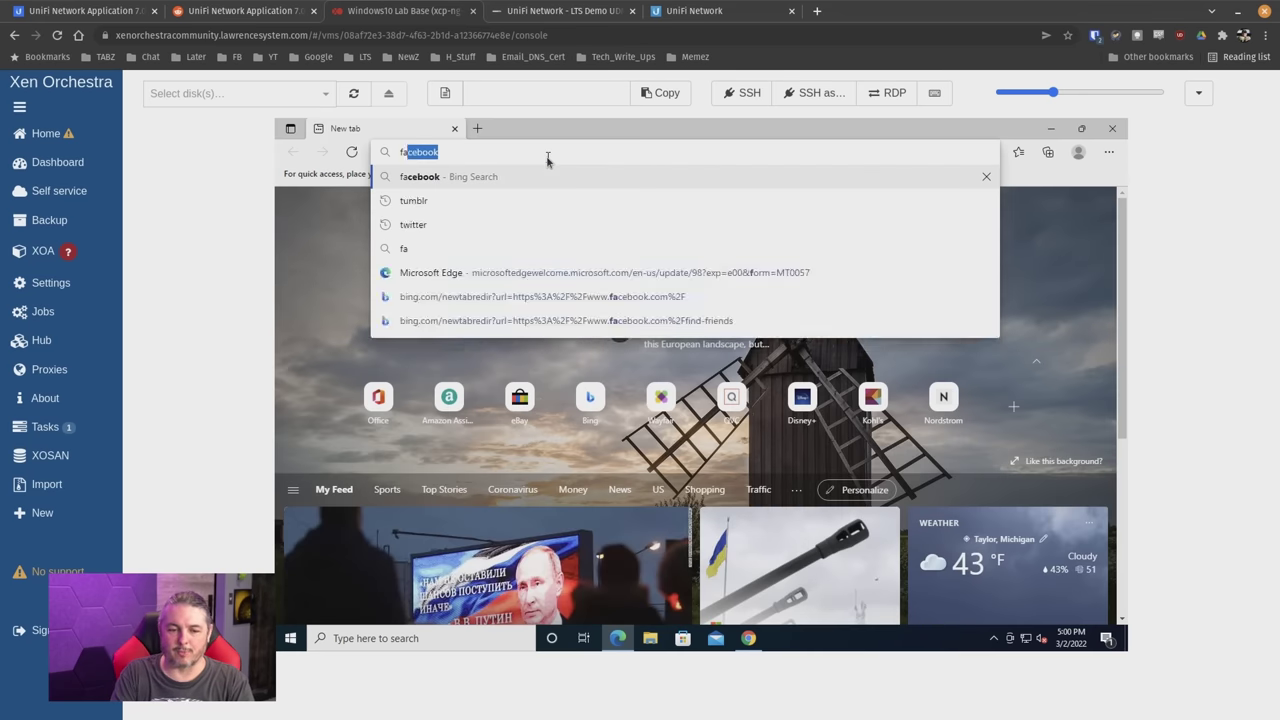
{"action": "type", "text": "cebook"}
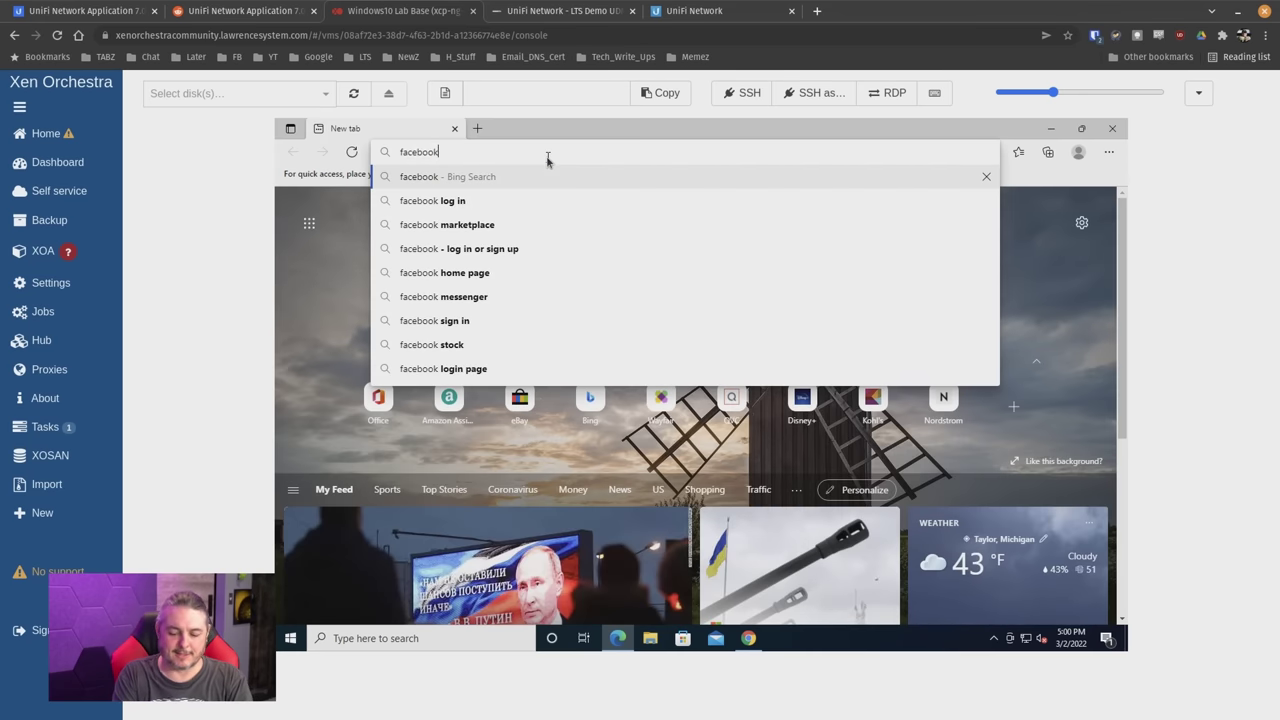
{"action": "type", "text": ".com"}
{"action": "key", "text": "Return"}
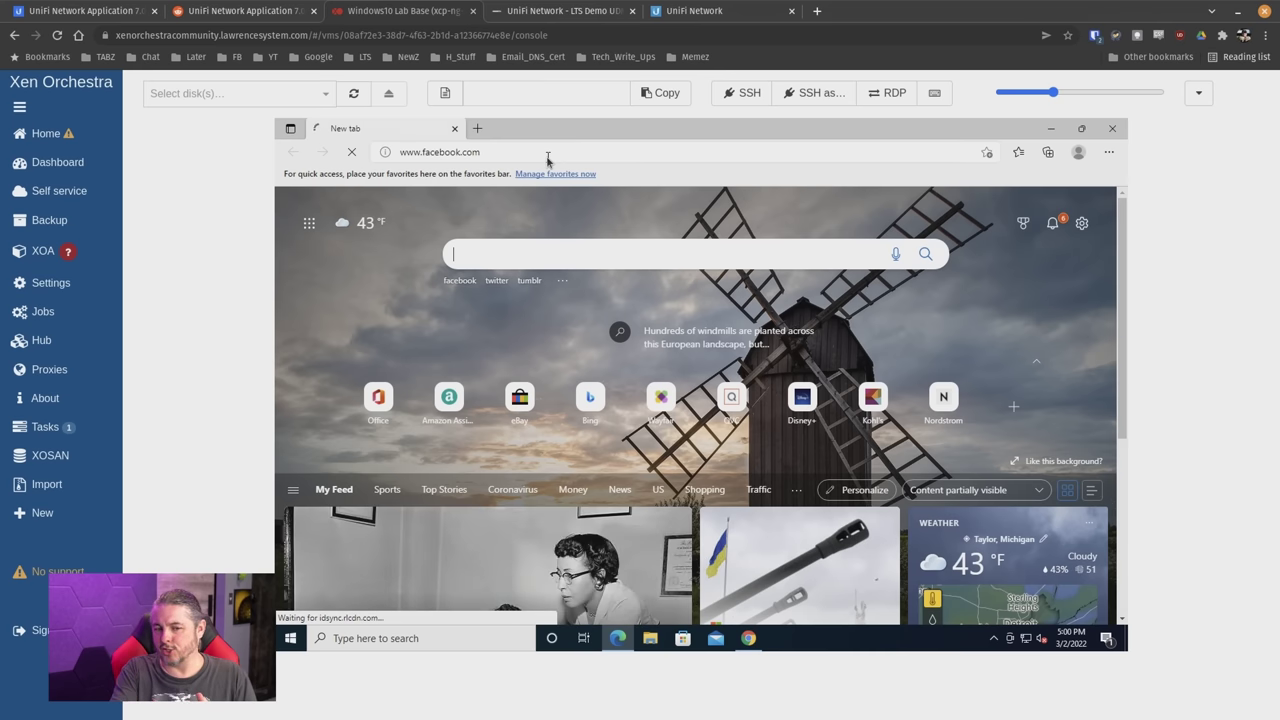
Open a Command Prompt in the virtual machine and ping facebook.com
{"action": "left_click", "coordinate": [291, 638]}
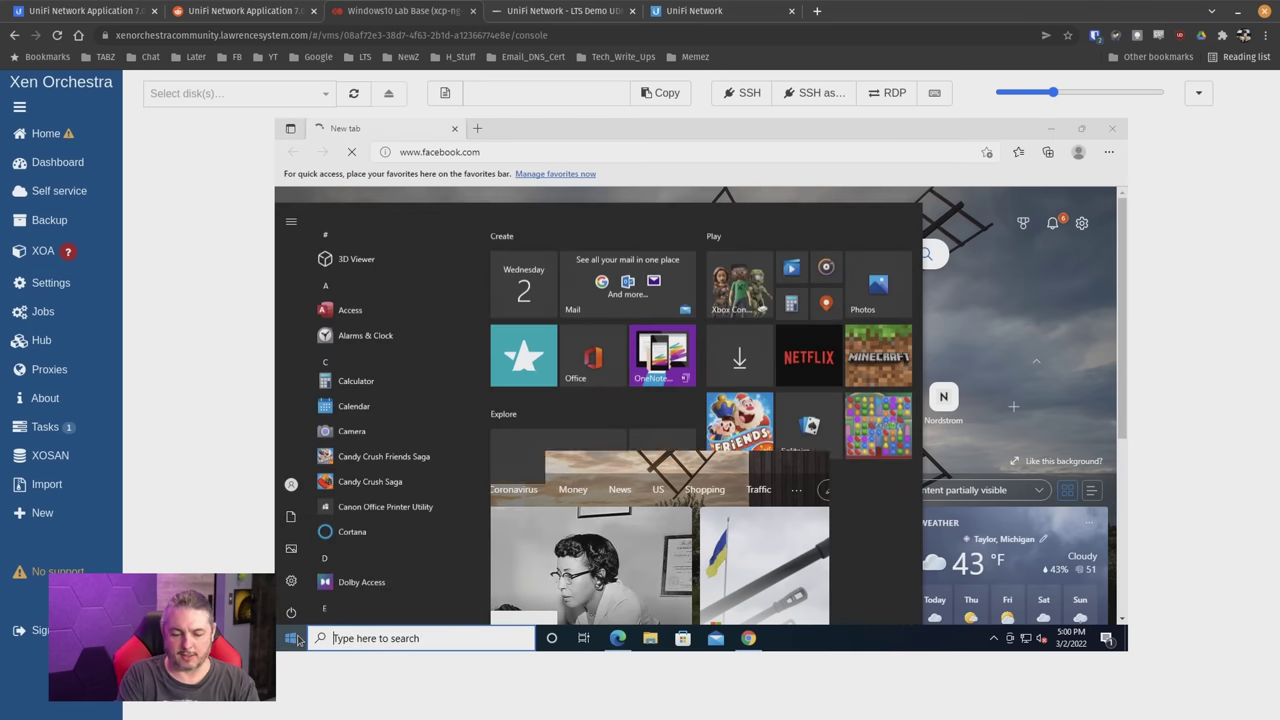
{"action": "type", "text": "cmd"}
{"action": "key", "text": "Return"}
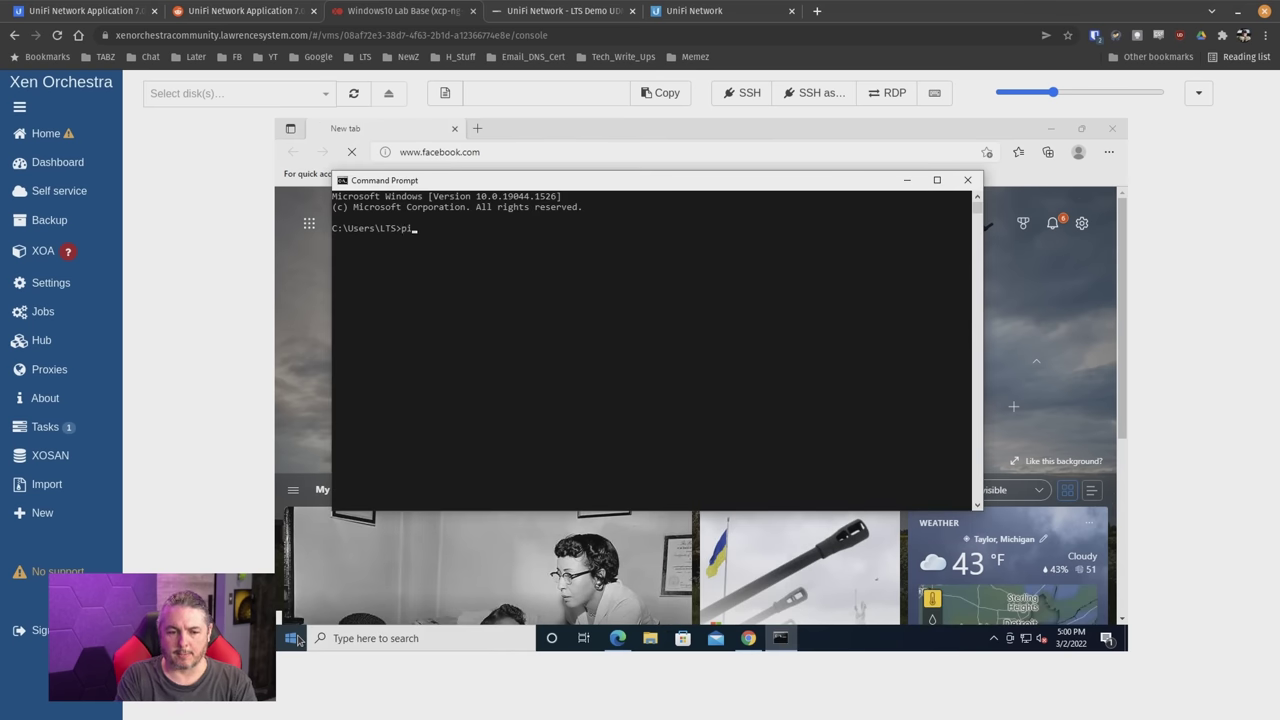
{"action": "type", "text": "ping facebok"}
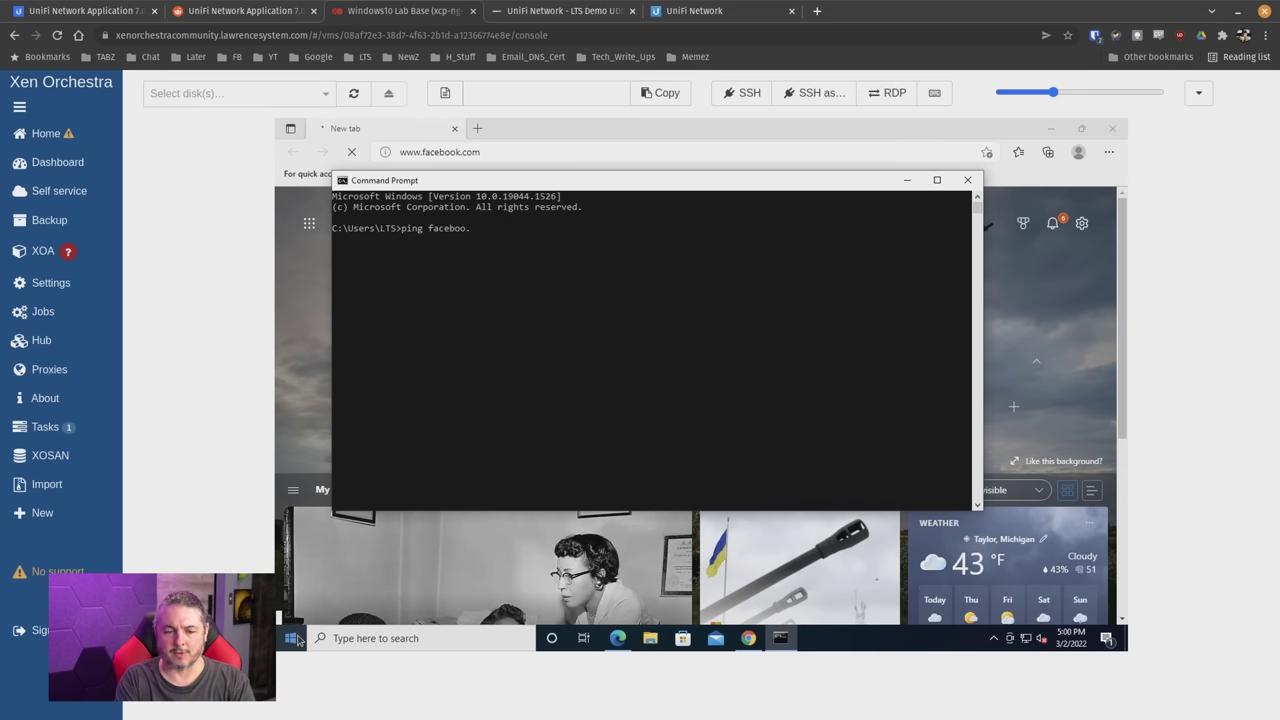
{"action": "key", "text": "Return"}
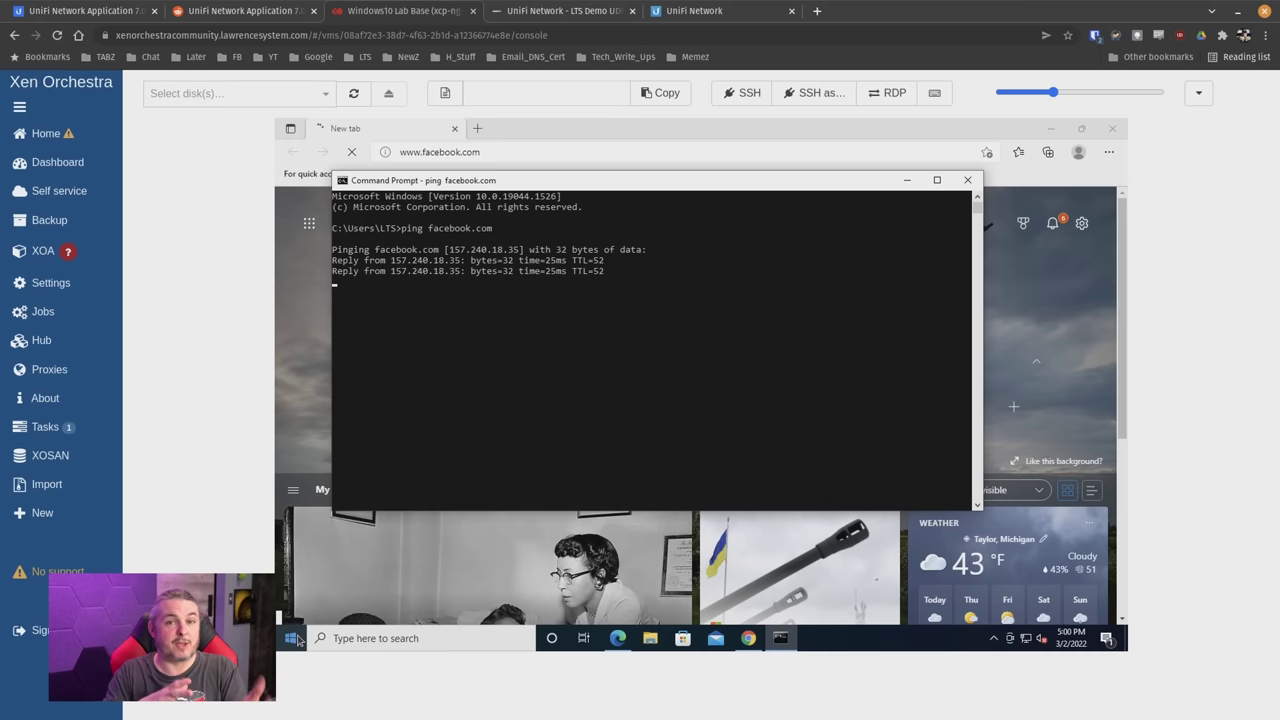
{"action": "key", "text": "Return"}
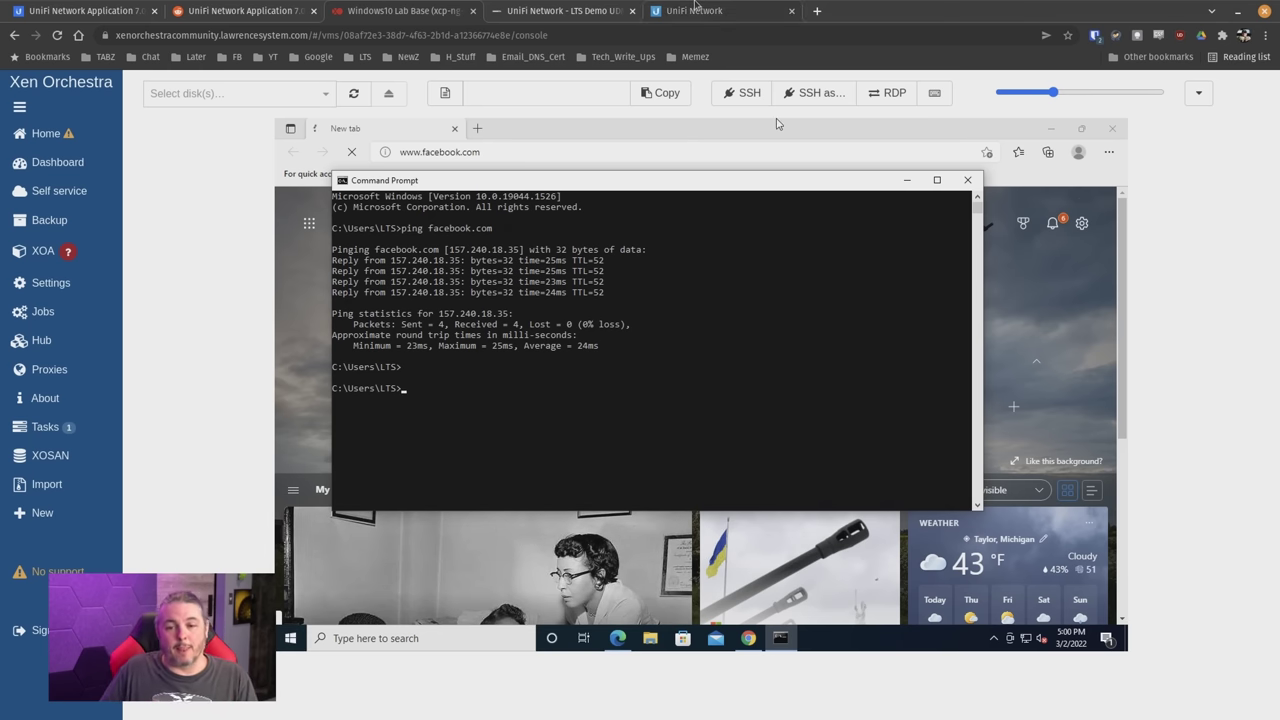
Switch back to UniFi Network for the demo UDM Pro and view its VPN settings and dashboard traffic overview
{"action": "left_click", "coordinate": [695, 5]}
{"action": "left_click", "coordinate": [588, 8]}
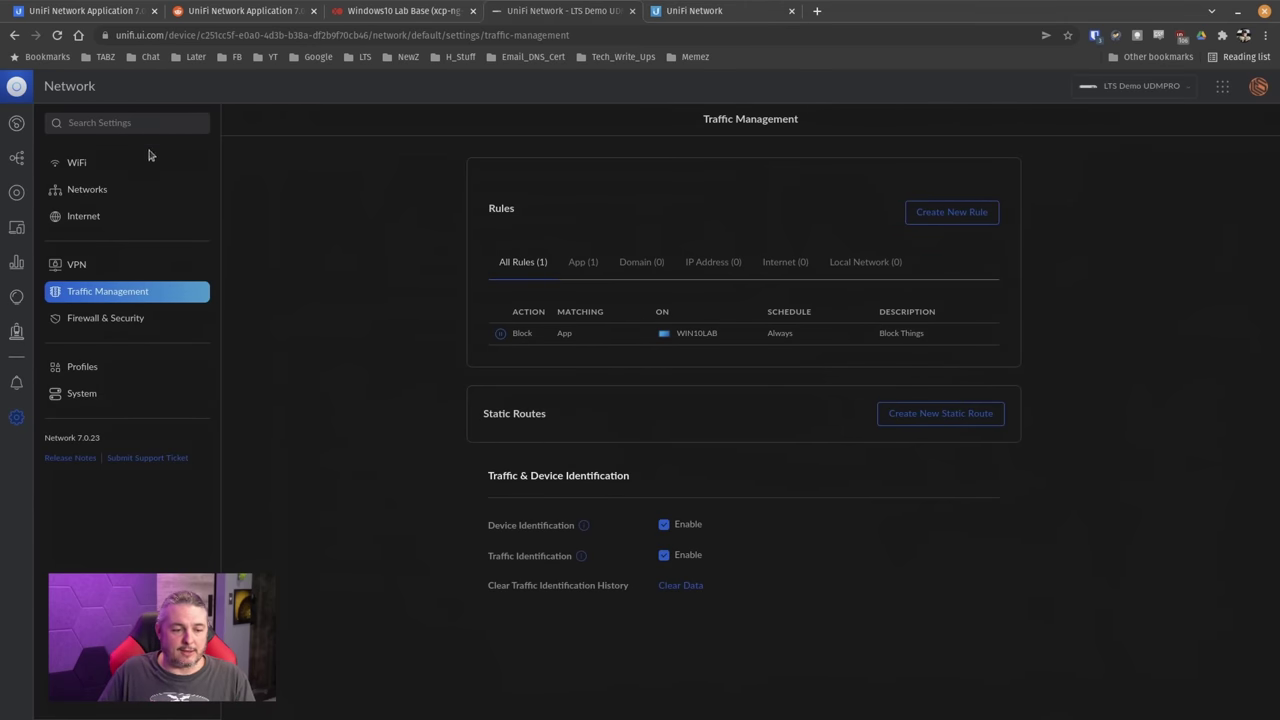
{"action": "left_click", "coordinate": [104, 273]}
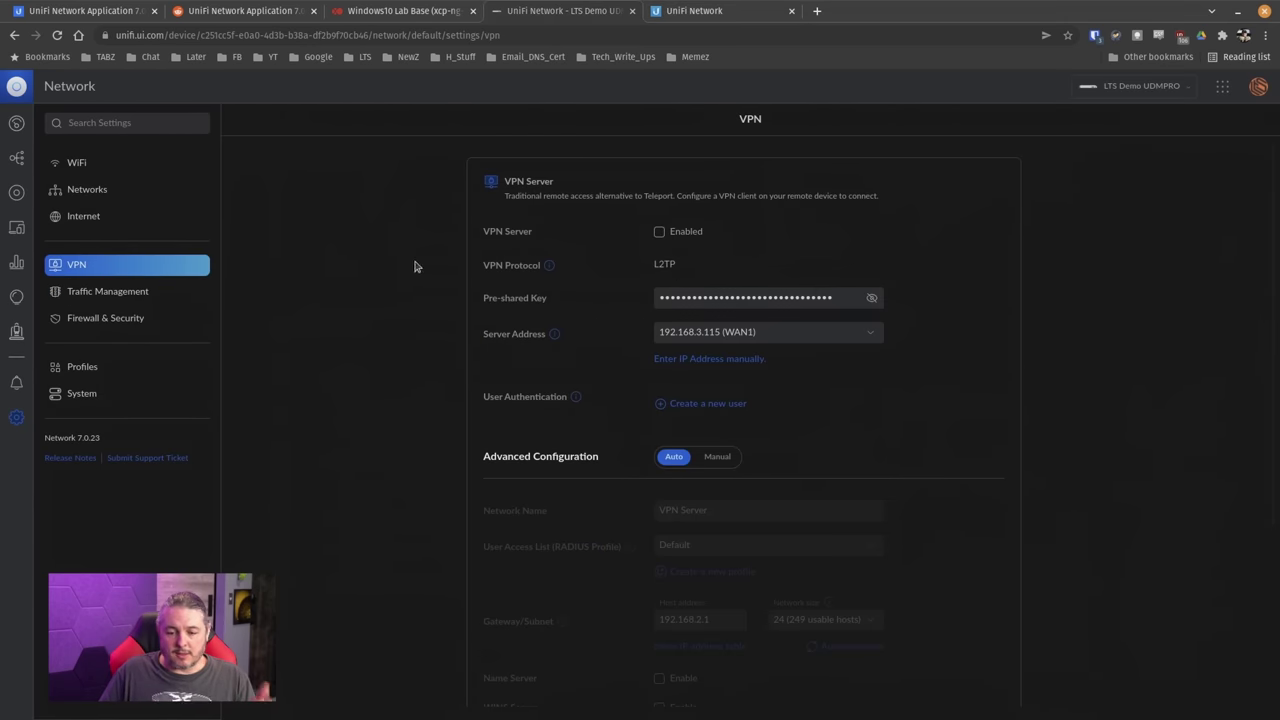
{"action": "left_click", "coordinate": [16, 123]}
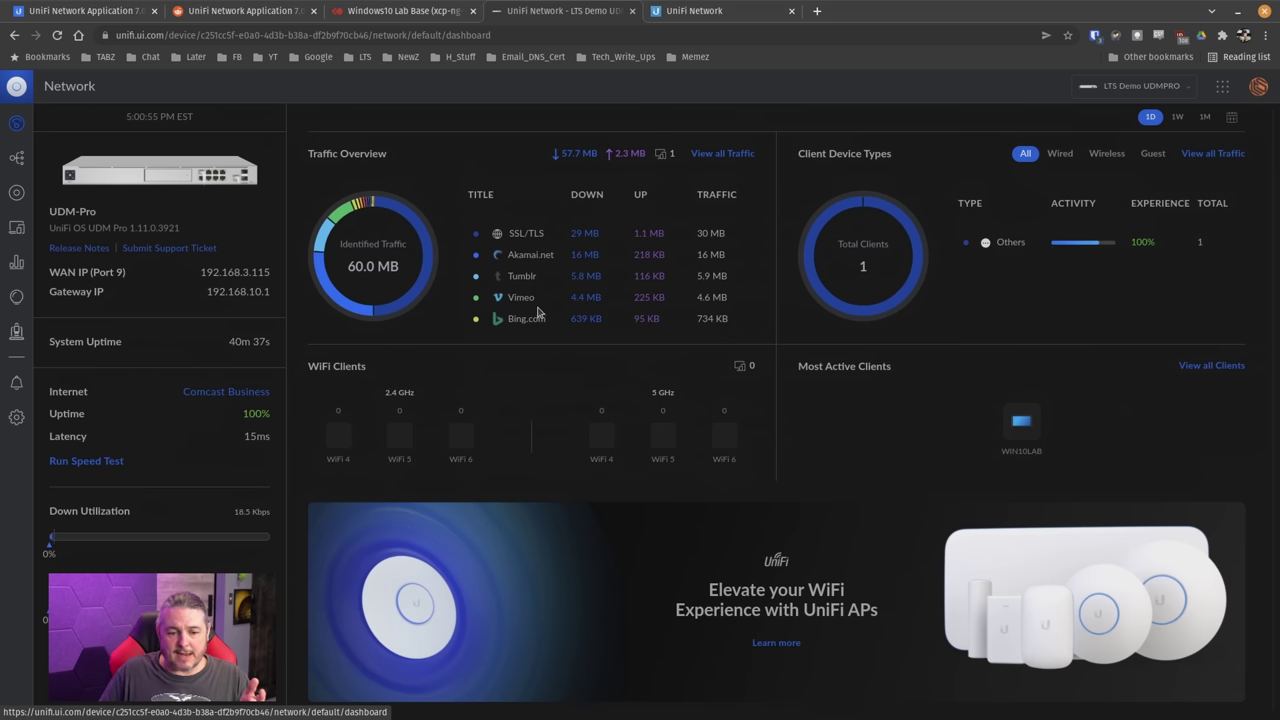
Open the event timeline and expand the 3:00 pm traffic entry to examine data usage per service
{"action": "left_click", "coordinate": [16, 331]}
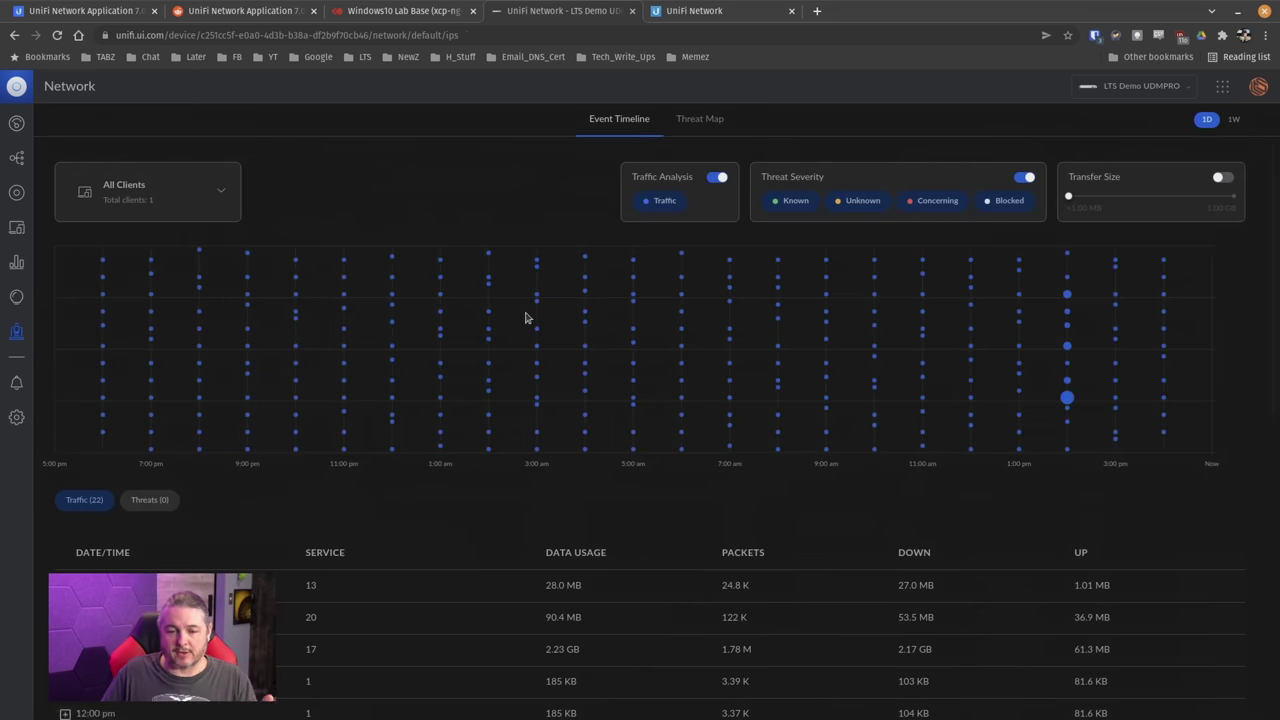
{"action": "scroll", "coordinate": [523, 317], "scroll_direction": "down", "scroll_amount": 4}
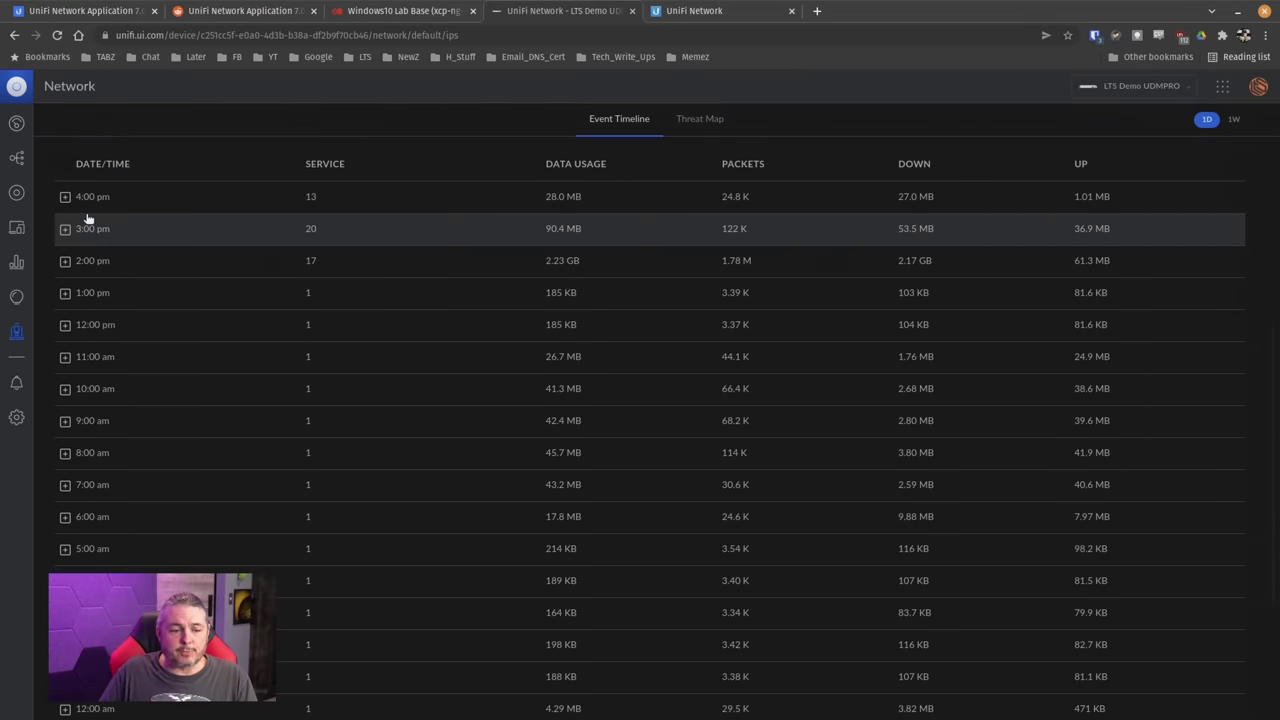
{"action": "left_click", "coordinate": [64, 229]}
{"action": "scroll", "coordinate": [455, 298], "scroll_direction": "down", "scroll_amount": 5}
{"action": "scroll", "coordinate": [456, 299], "scroll_direction": "up", "scroll_amount": 6}
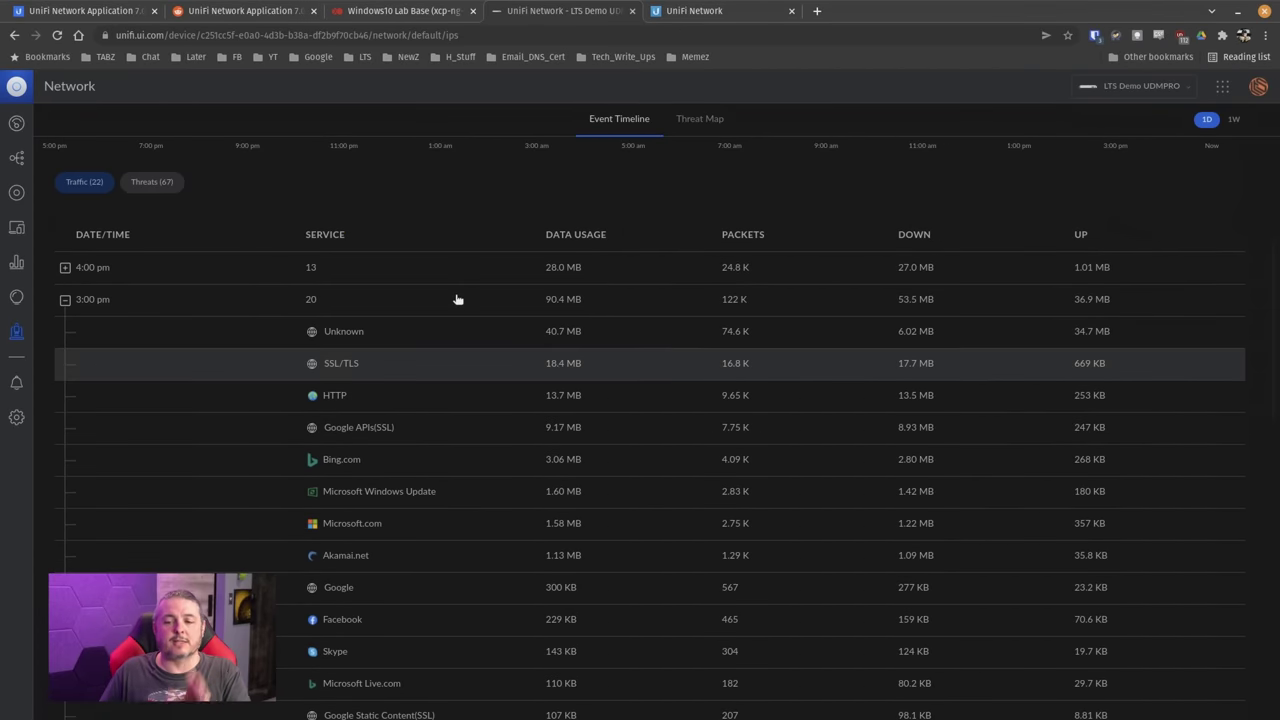
{"action": "scroll", "coordinate": [457, 298], "scroll_direction": "down", "scroll_amount": 3}
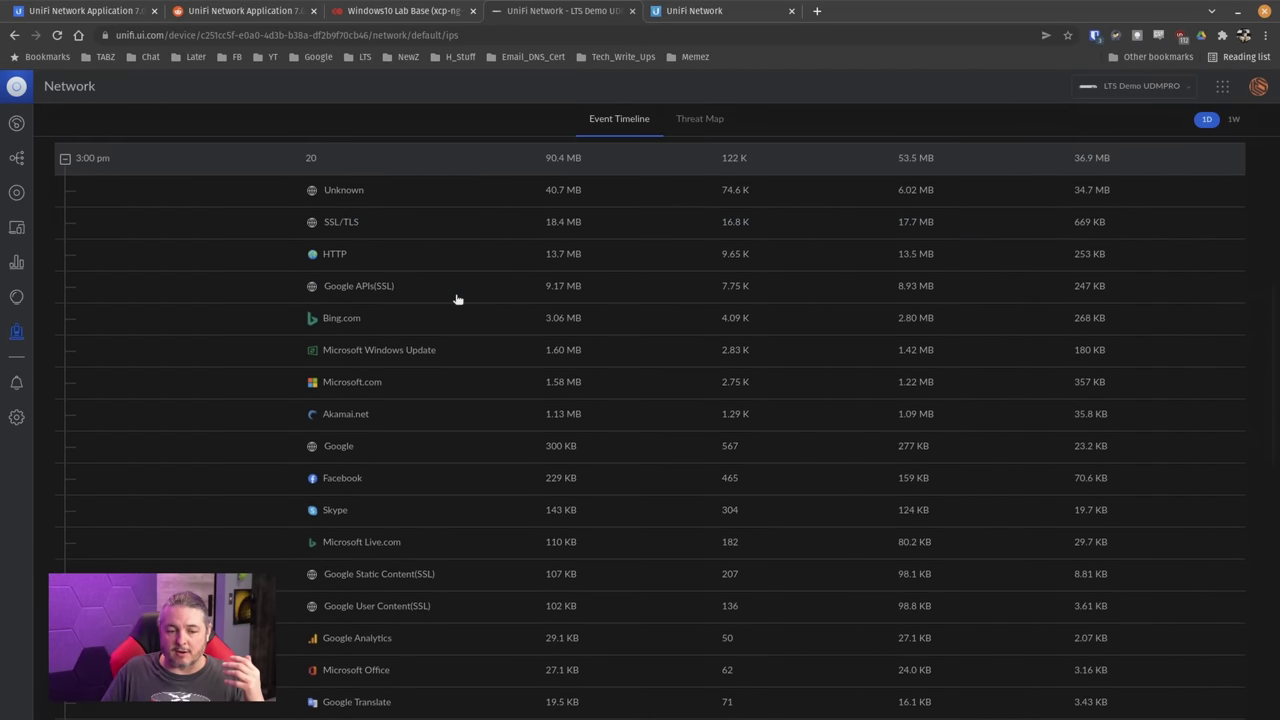
Open the traffic details for 3:00 pm - 4:00 pm and examine the data usage per service
{"action": "left_click", "coordinate": [339, 257]}
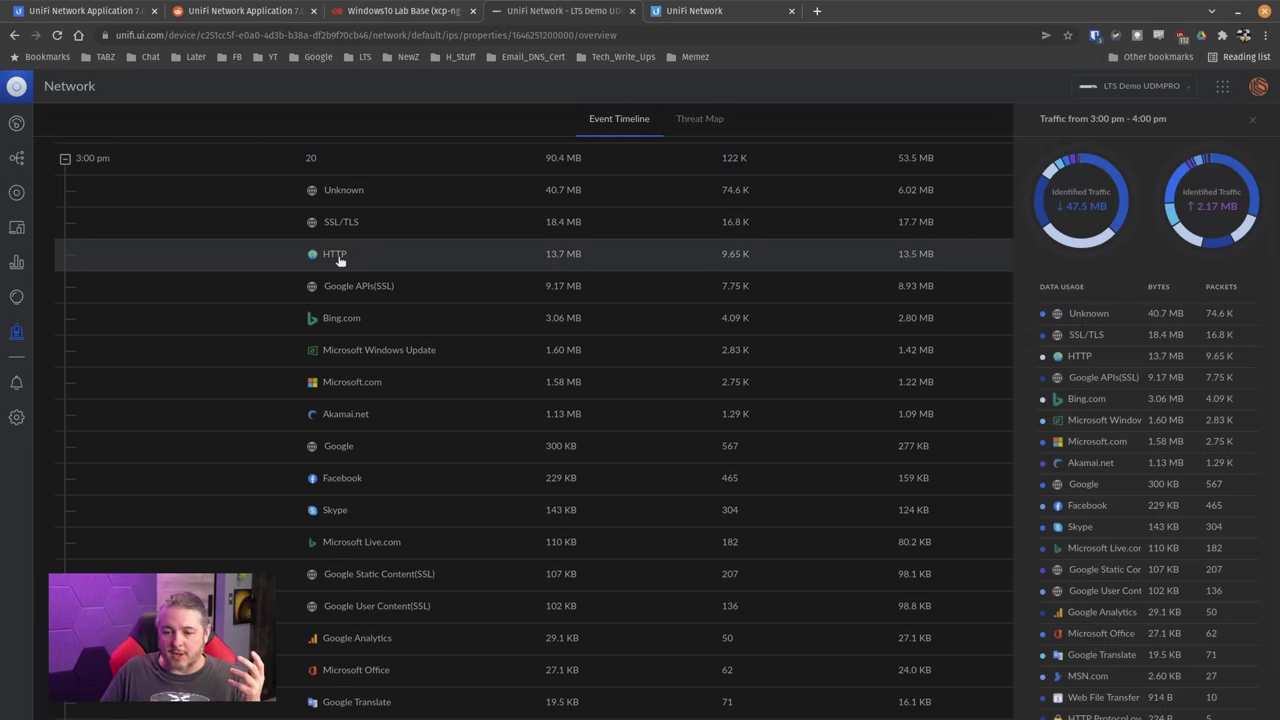
{"action": "scroll", "coordinate": [1100, 365], "scroll_direction": "down", "scroll_amount": 1}
{"action": "scroll", "coordinate": [1135, 335], "scroll_direction": "up", "scroll_amount": 1}
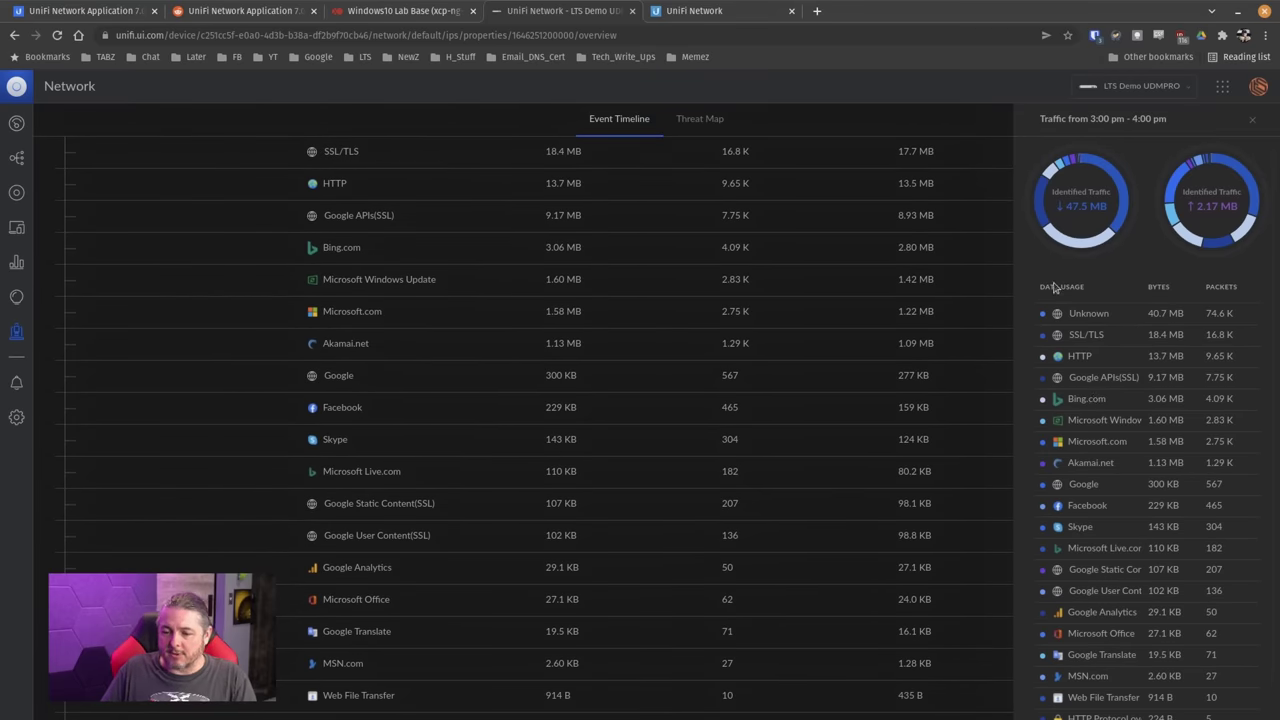
{"action": "scroll", "coordinate": [1057, 288], "scroll_direction": "down", "scroll_amount": 1}
{"action": "scroll", "coordinate": [1085, 310], "scroll_direction": "up", "scroll_amount": 1}
{"action": "scroll", "coordinate": [600, 349], "scroll_direction": "up", "scroll_amount": 5}
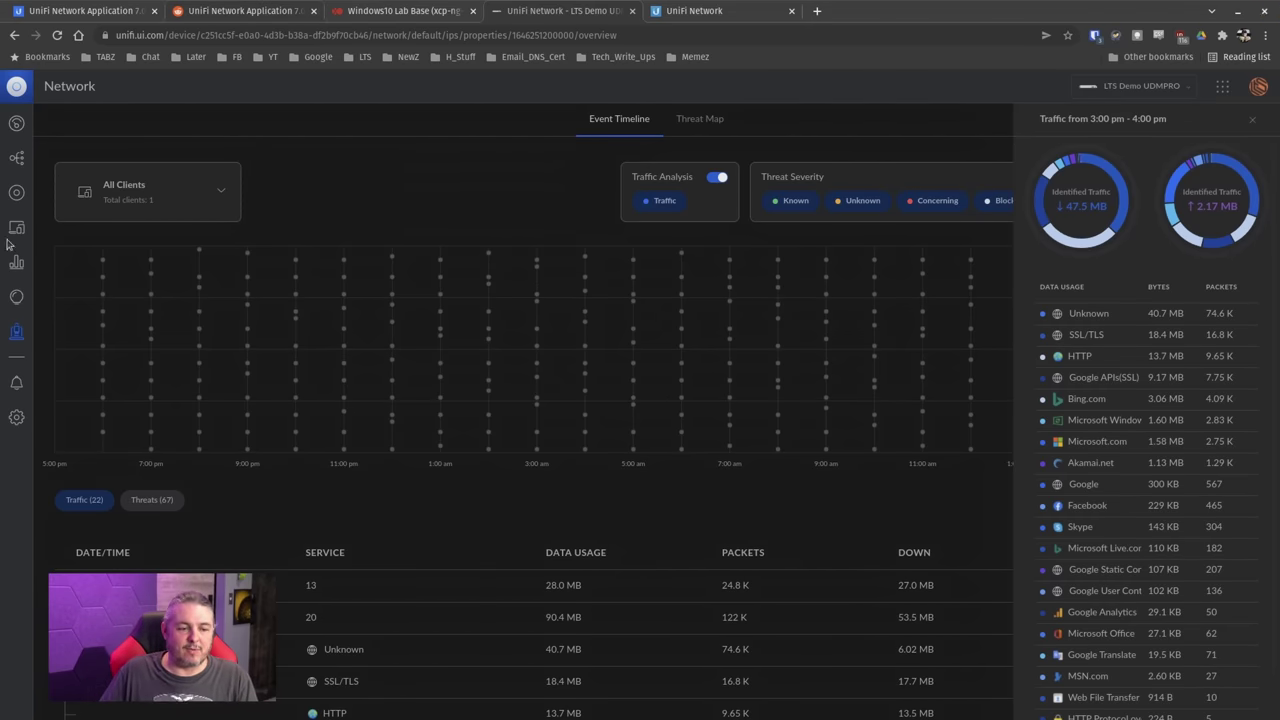
View the UniFi device list, then open the WIN10LAB client and examine its traffic identification insights
{"action": "left_click", "coordinate": [22, 194]}
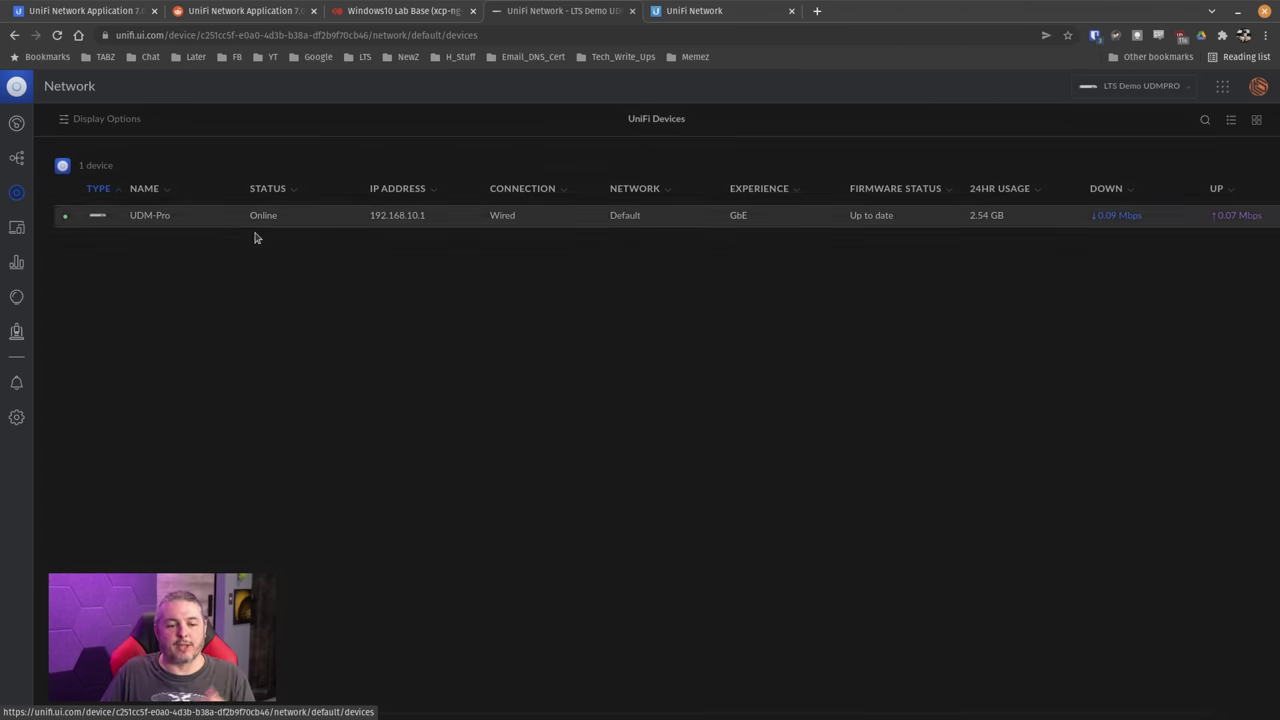
{"action": "left_click", "coordinate": [20, 230]}
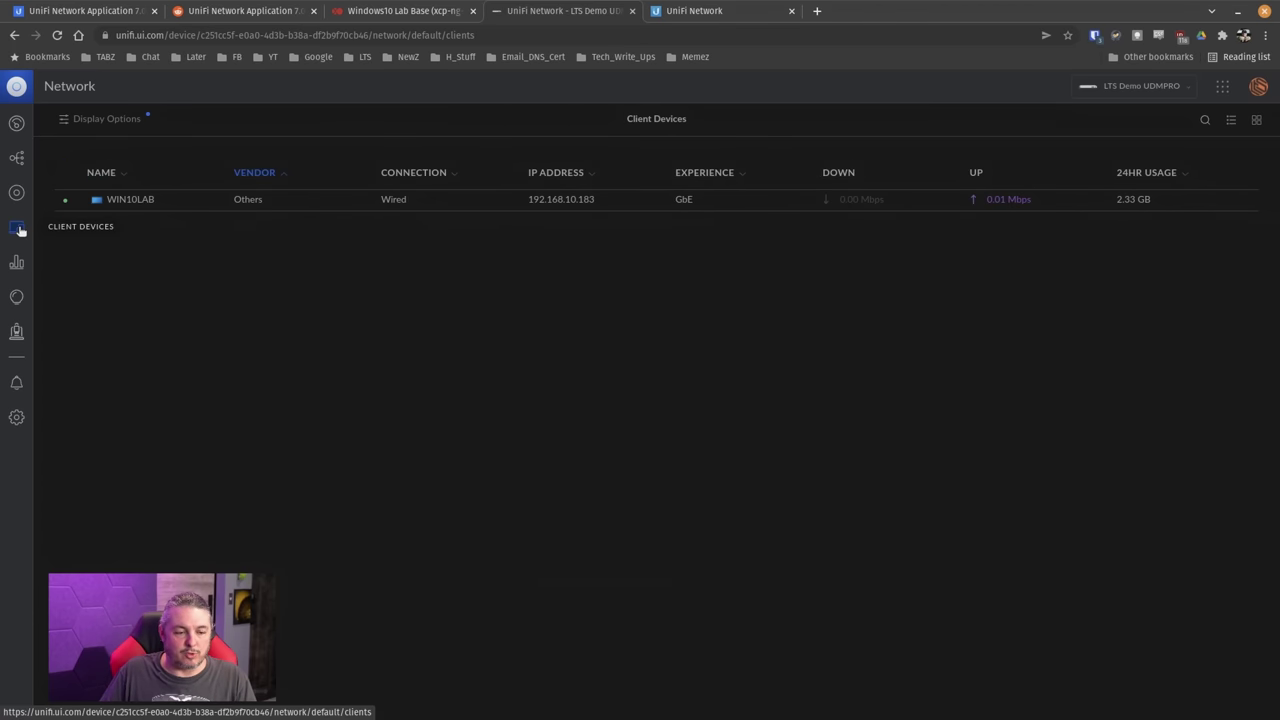
{"action": "left_click", "coordinate": [182, 206]}
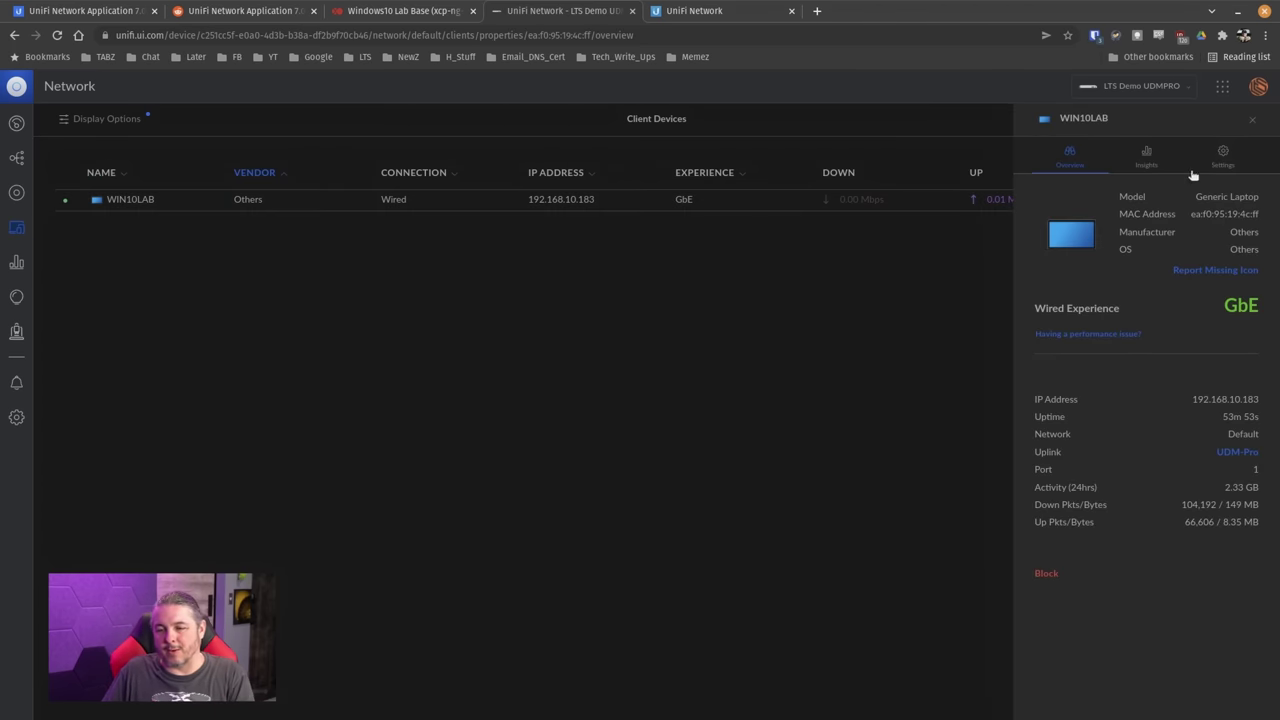
{"action": "left_click", "coordinate": [1146, 156]}
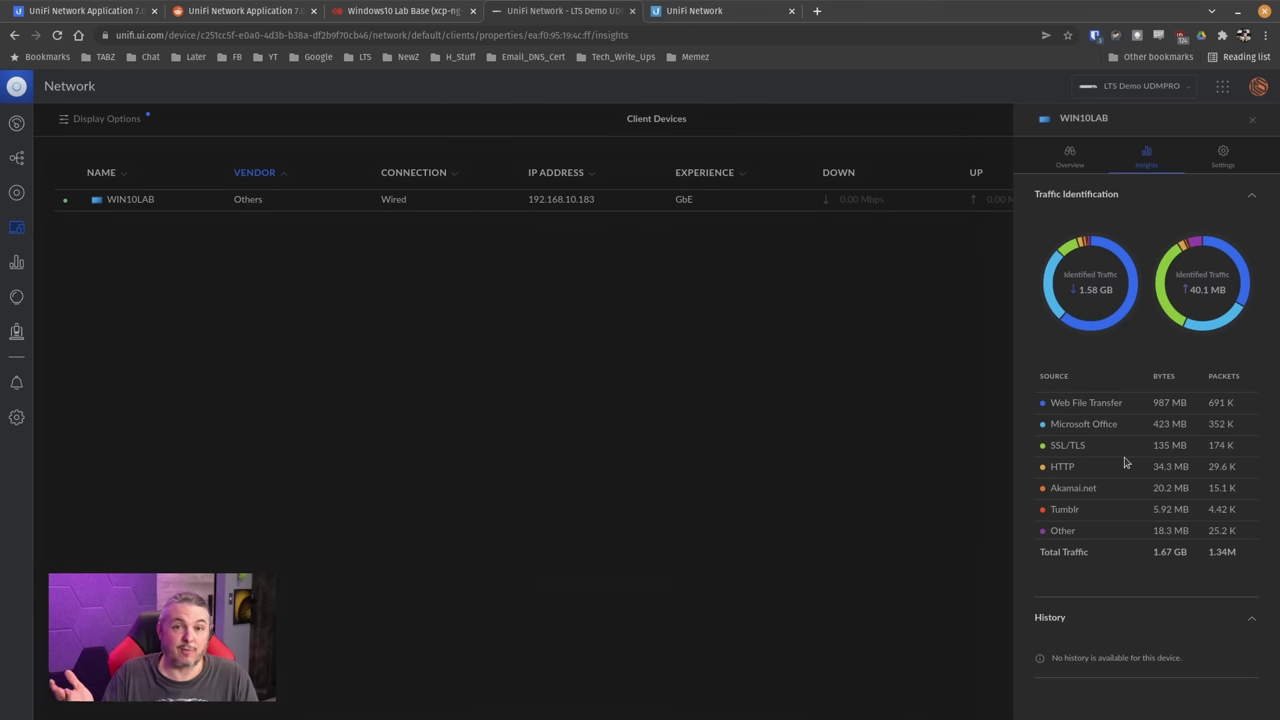
View the demo site's topology, then switch to the self-hosted UniFi Network dashboard and highlight its Linux platform text
{"action": "left_click", "coordinate": [20, 157]}
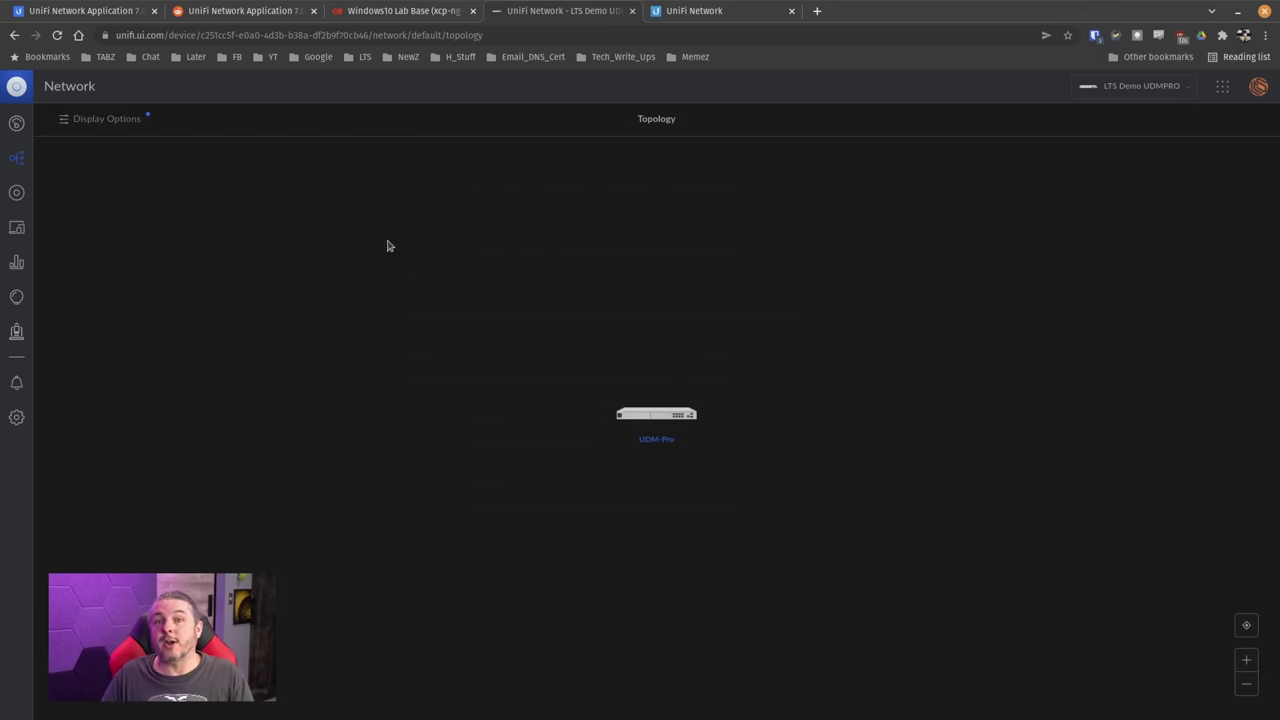
{"action": "left_click", "coordinate": [703, 10]}
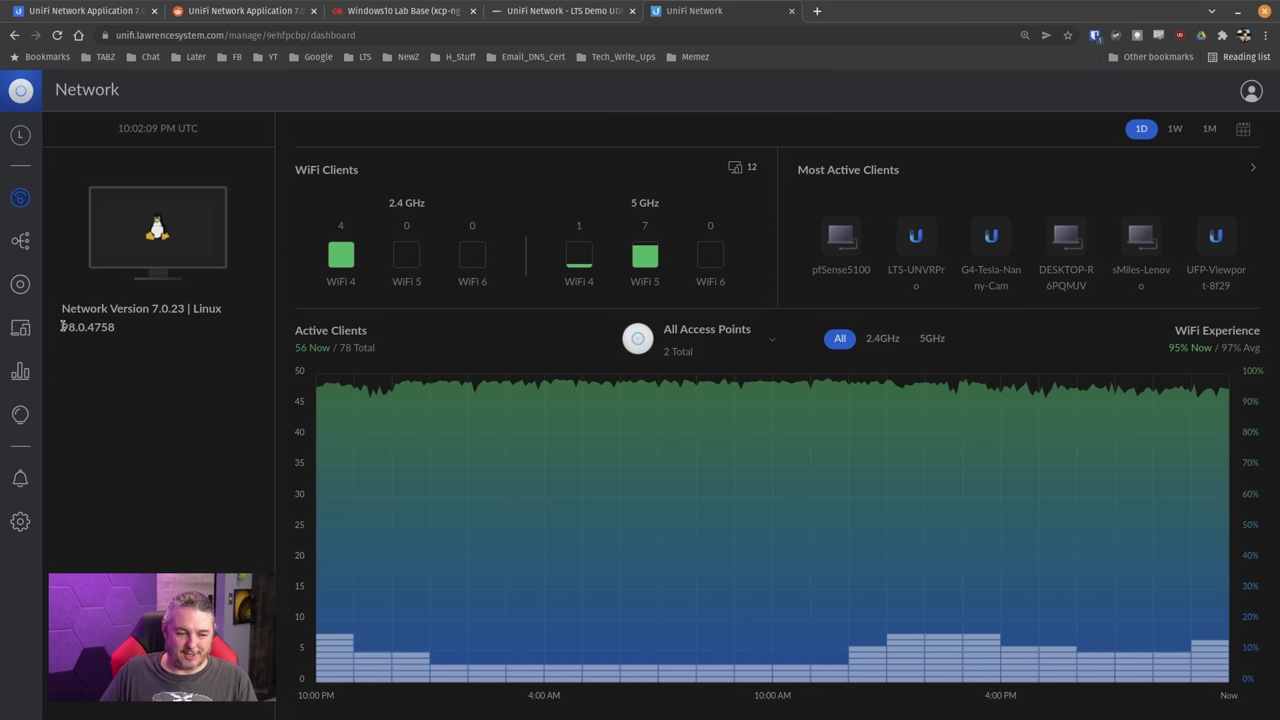
{"action": "left_click_drag", "start_coordinate": [62, 310], "coordinate": [198, 328]}
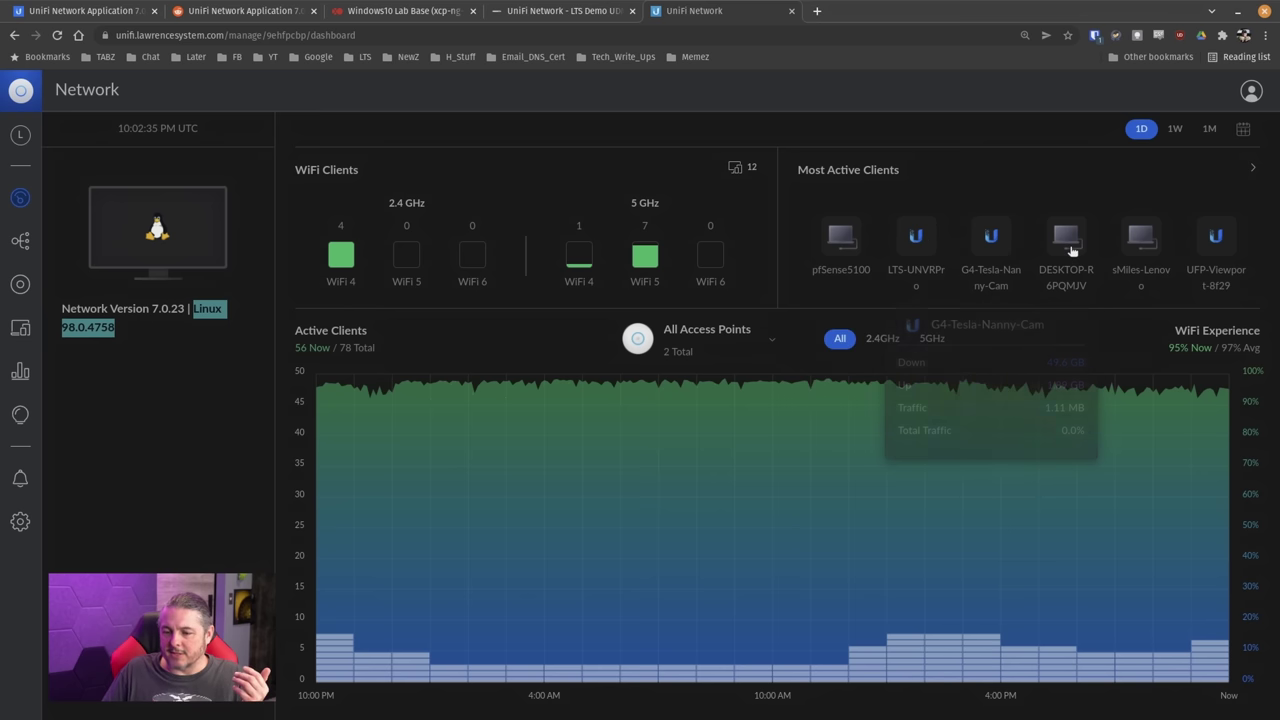
Open the full client device list from Most Active Clients and look through the listed clients
{"action": "left_click", "coordinate": [1257, 165]}
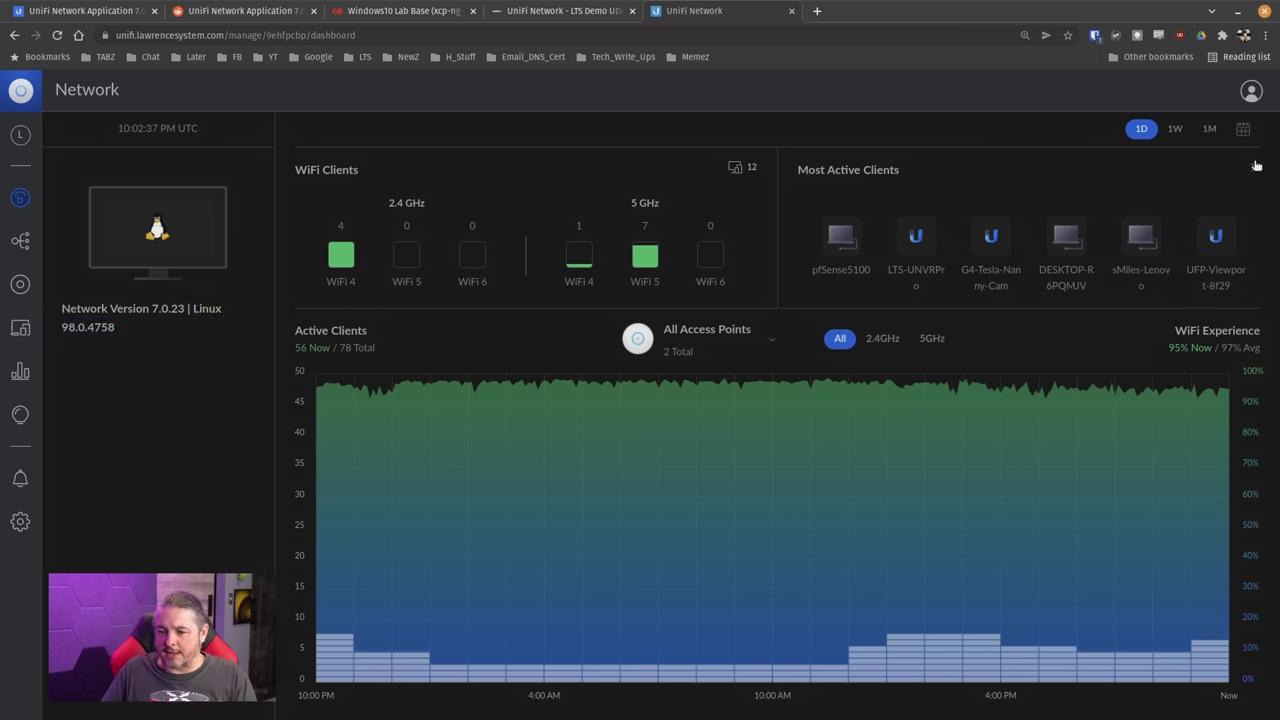
{"action": "scroll", "coordinate": [506, 333], "scroll_direction": "down", "scroll_amount": 5}
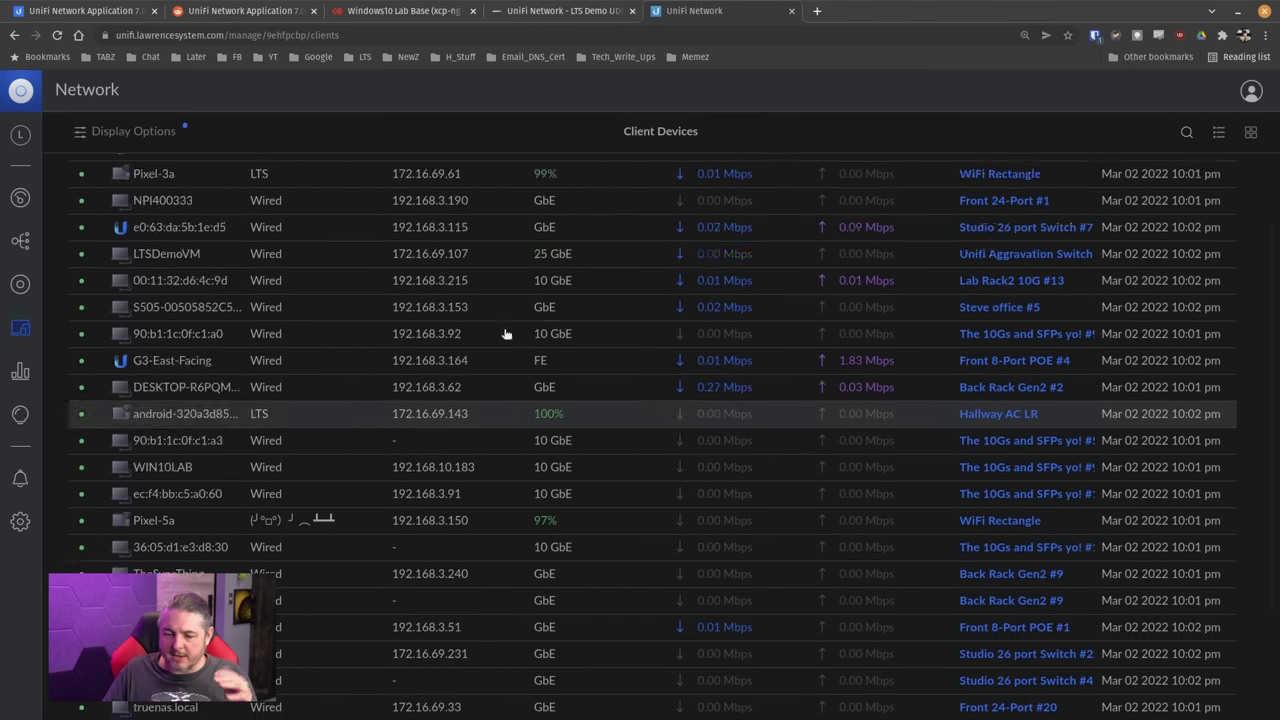
{"action": "scroll", "coordinate": [506, 333], "scroll_direction": "up", "scroll_amount": 5}
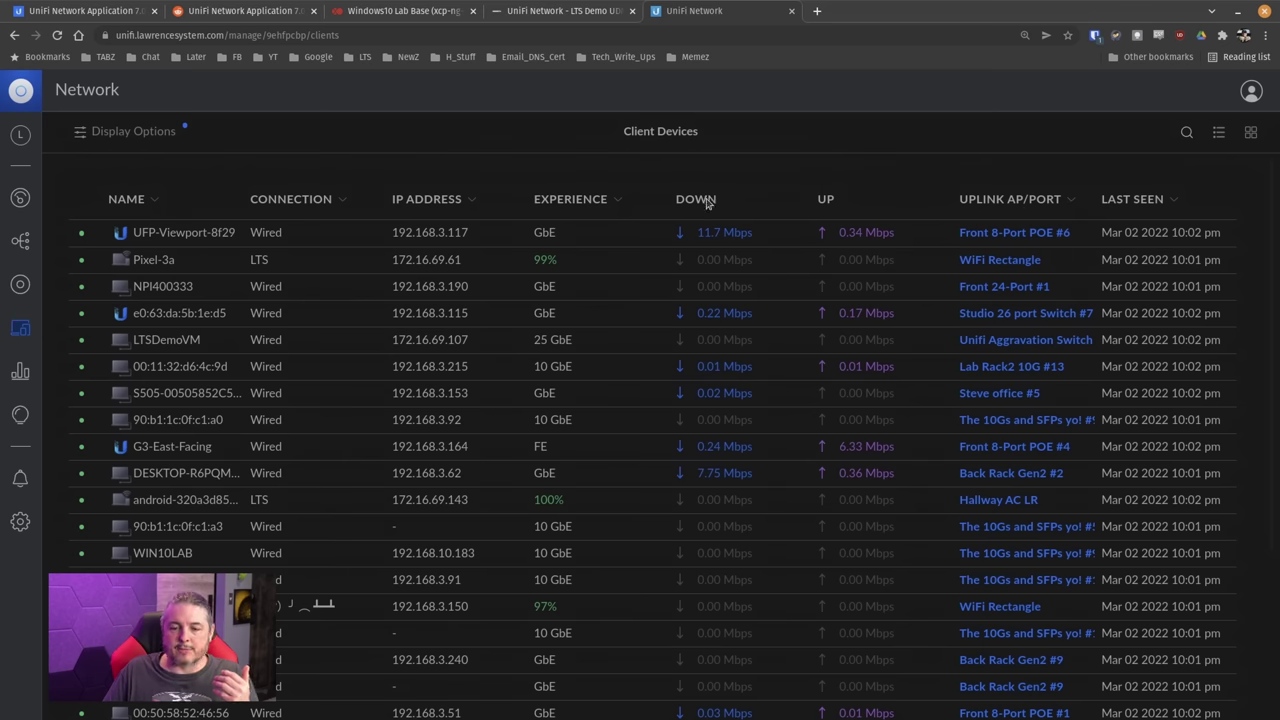
Sort the client devices by experience, by IP address and finally by connection, and look through the list
{"action": "left_click", "coordinate": [606, 200]}
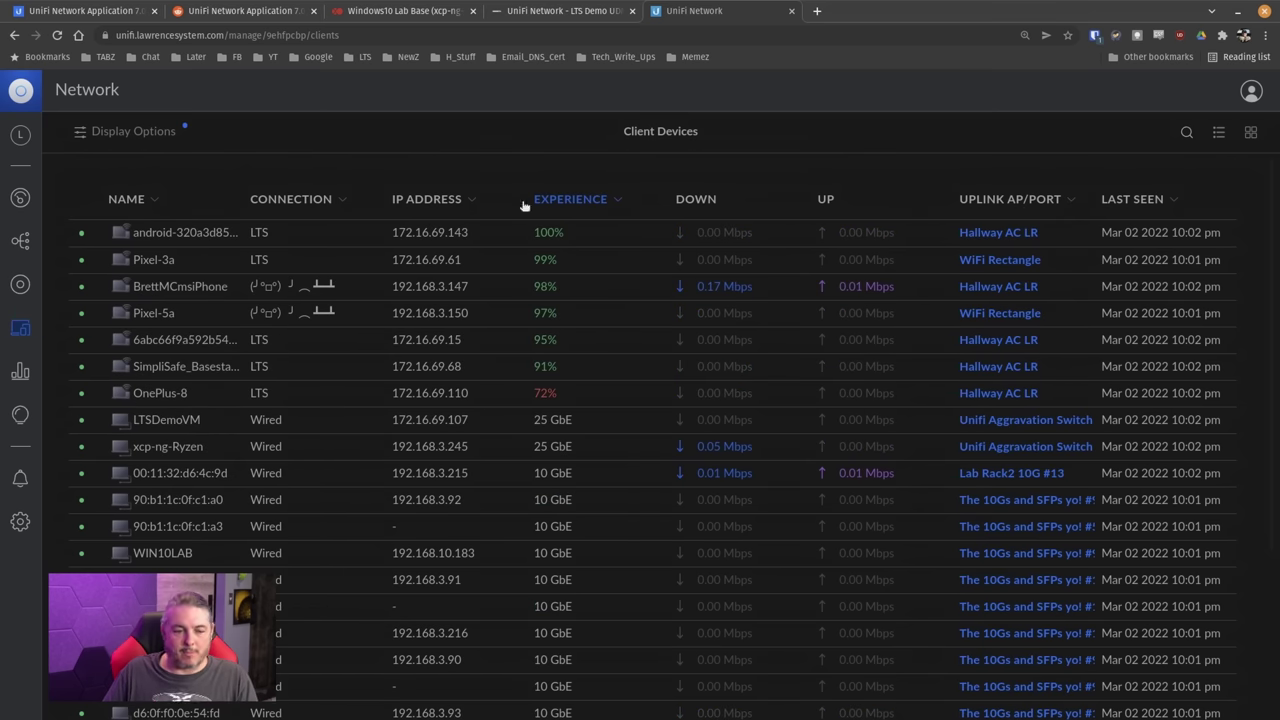
{"action": "left_click", "coordinate": [460, 200]}
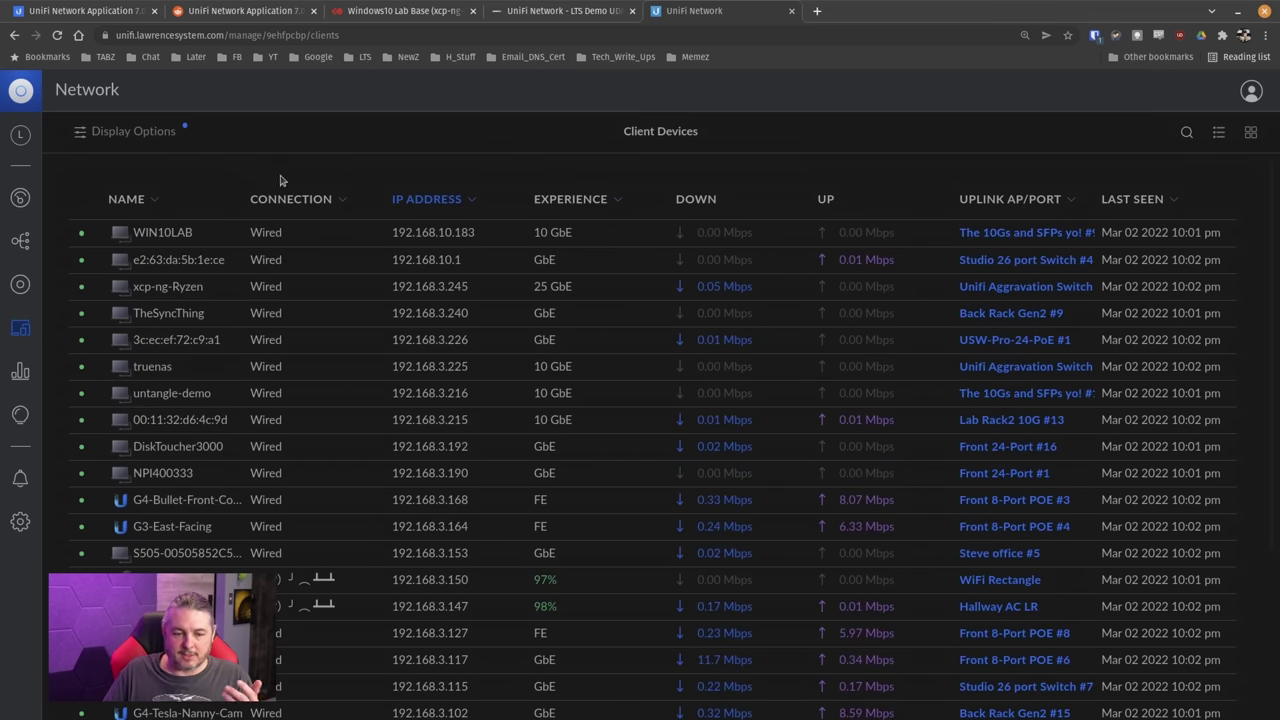
{"action": "left_click", "coordinate": [318, 199]}
{"action": "scroll", "coordinate": [355, 298], "scroll_direction": "down", "scroll_amount": 3}
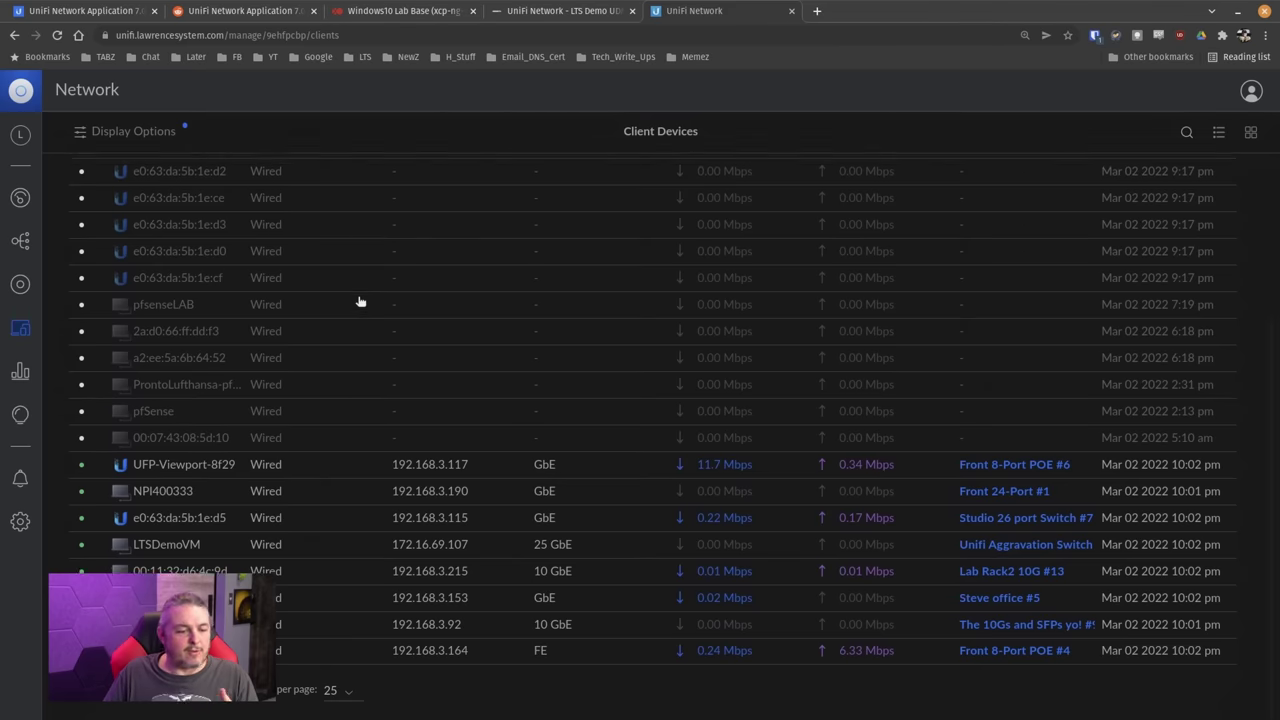
{"action": "scroll", "coordinate": [360, 301], "scroll_direction": "up", "scroll_amount": 2}
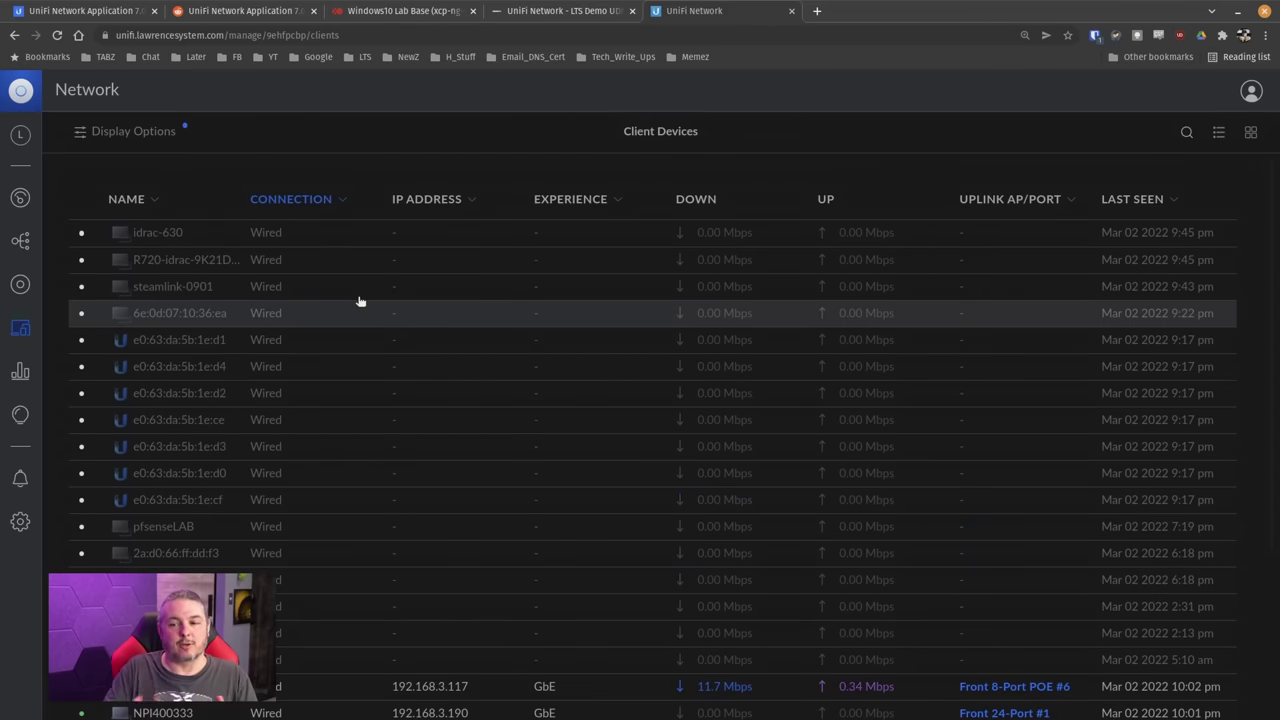
{"action": "scroll", "coordinate": [1008, 444], "scroll_direction": "down", "scroll_amount": 3}
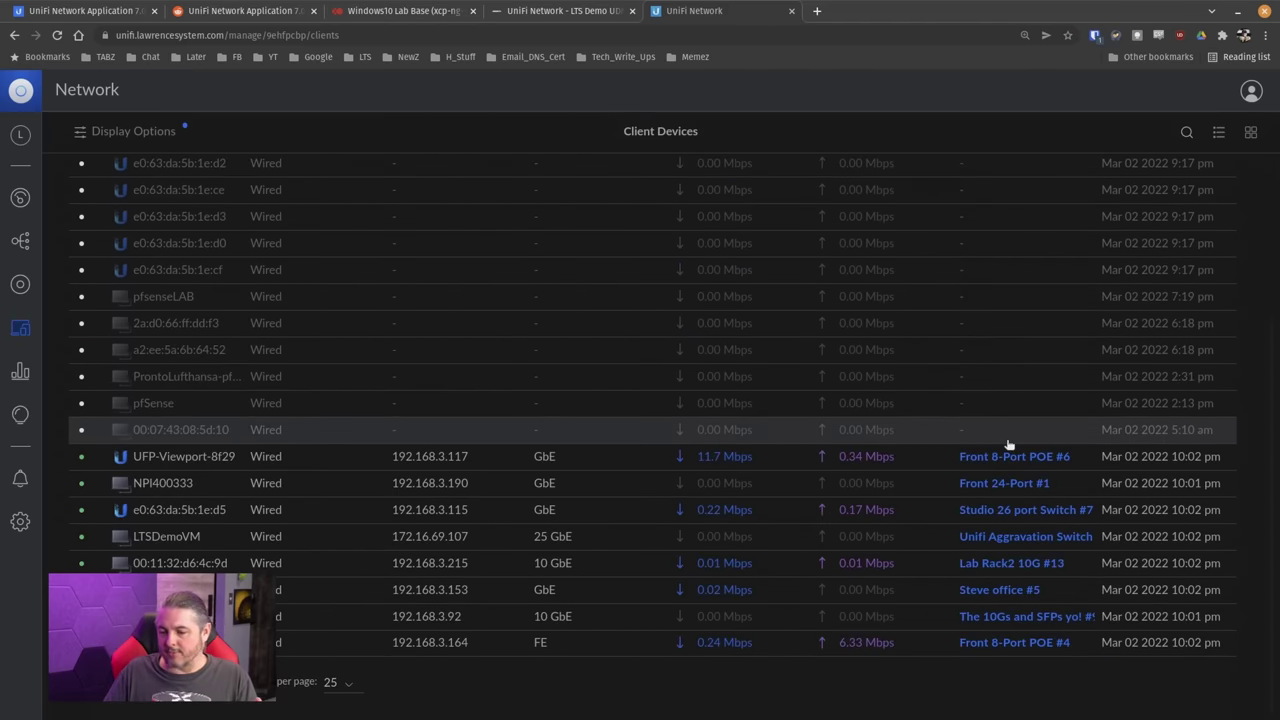
Review the available filters and columns in the client list's display options, then close them
{"action": "left_click", "coordinate": [100, 131]}
{"action": "scroll", "coordinate": [163, 443], "scroll_direction": "down", "scroll_amount": 3}
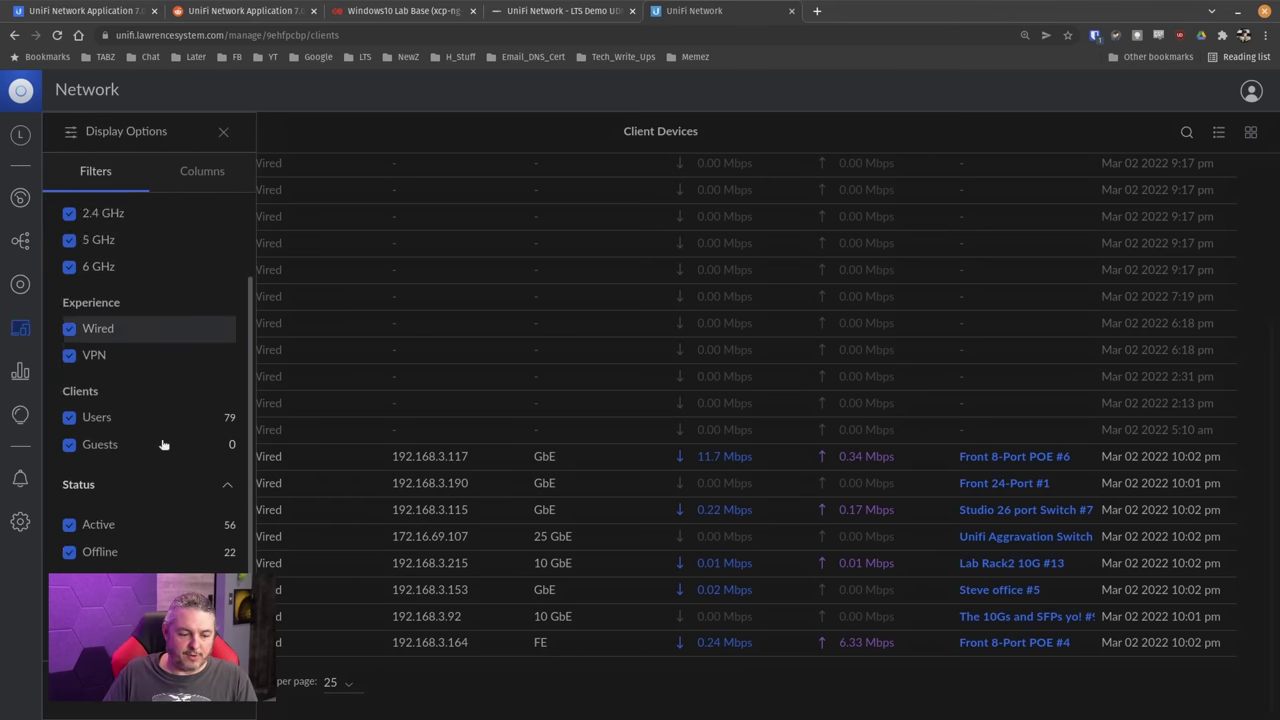
{"action": "left_click", "coordinate": [186, 177]}
{"action": "scroll", "coordinate": [163, 332], "scroll_direction": "down", "scroll_amount": 2}
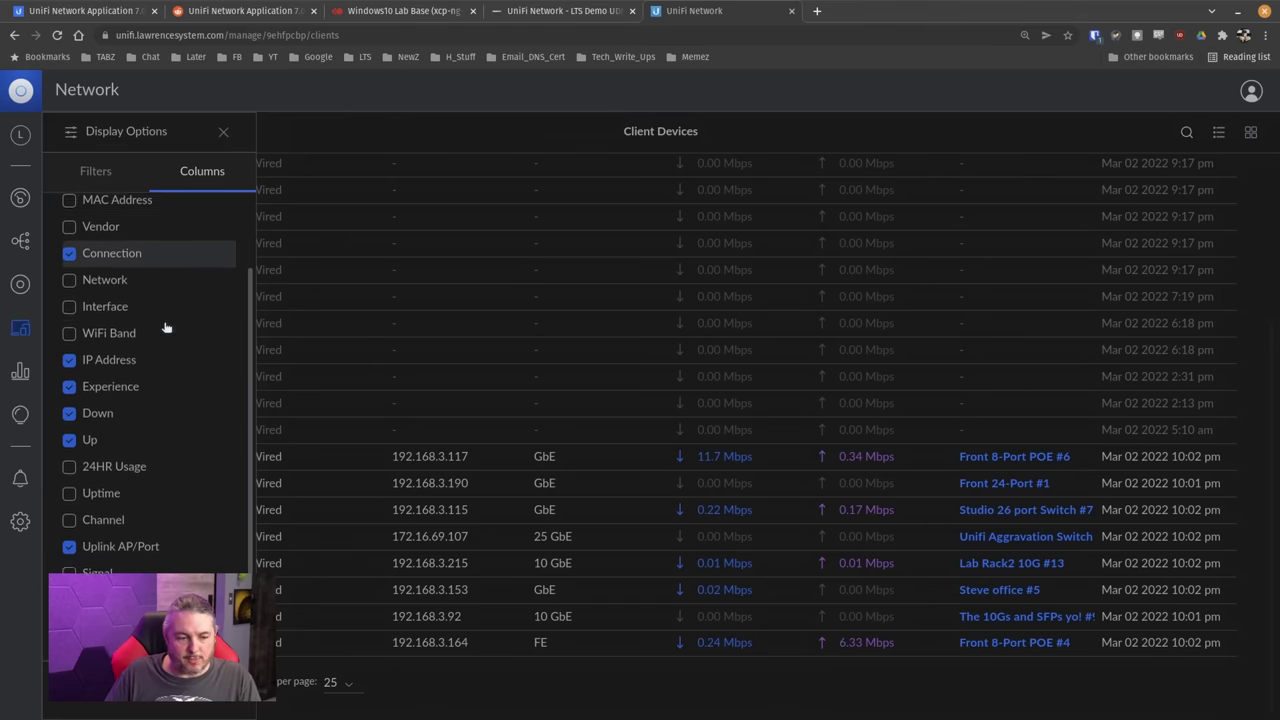
{"action": "scroll", "coordinate": [145, 330], "scroll_direction": "down", "scroll_amount": 2}
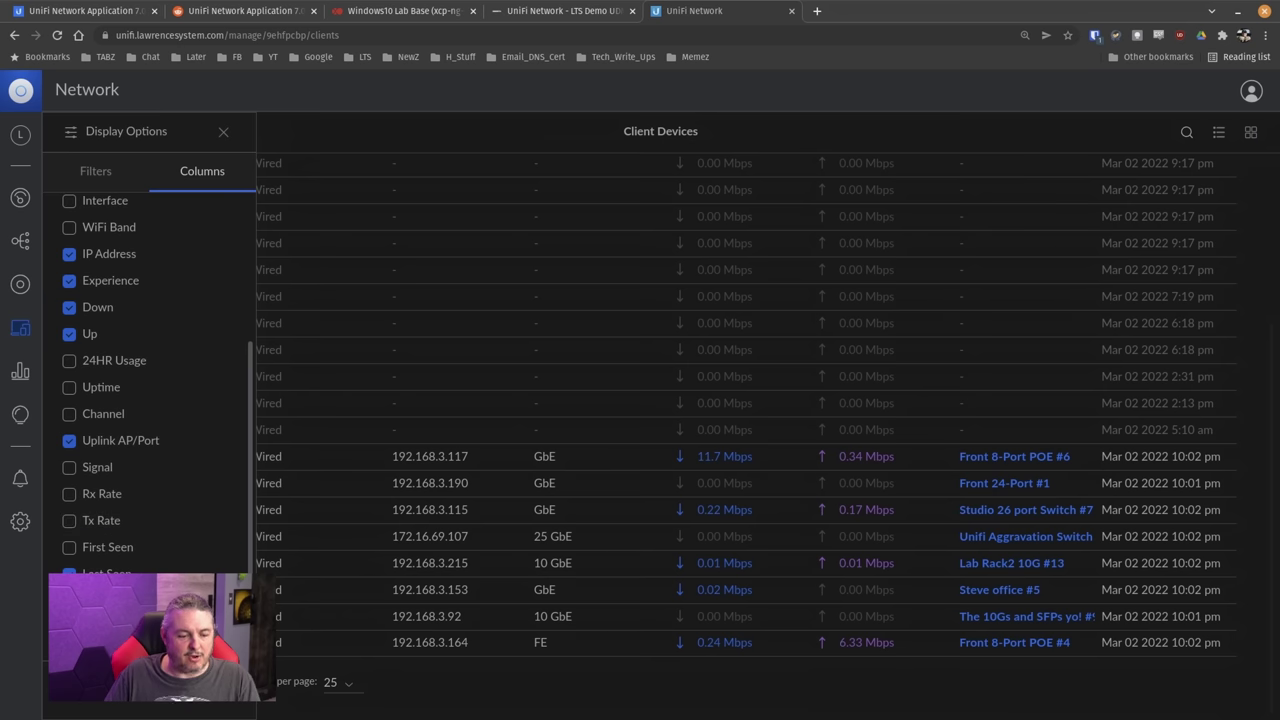
{"action": "left_click", "coordinate": [96, 172]}
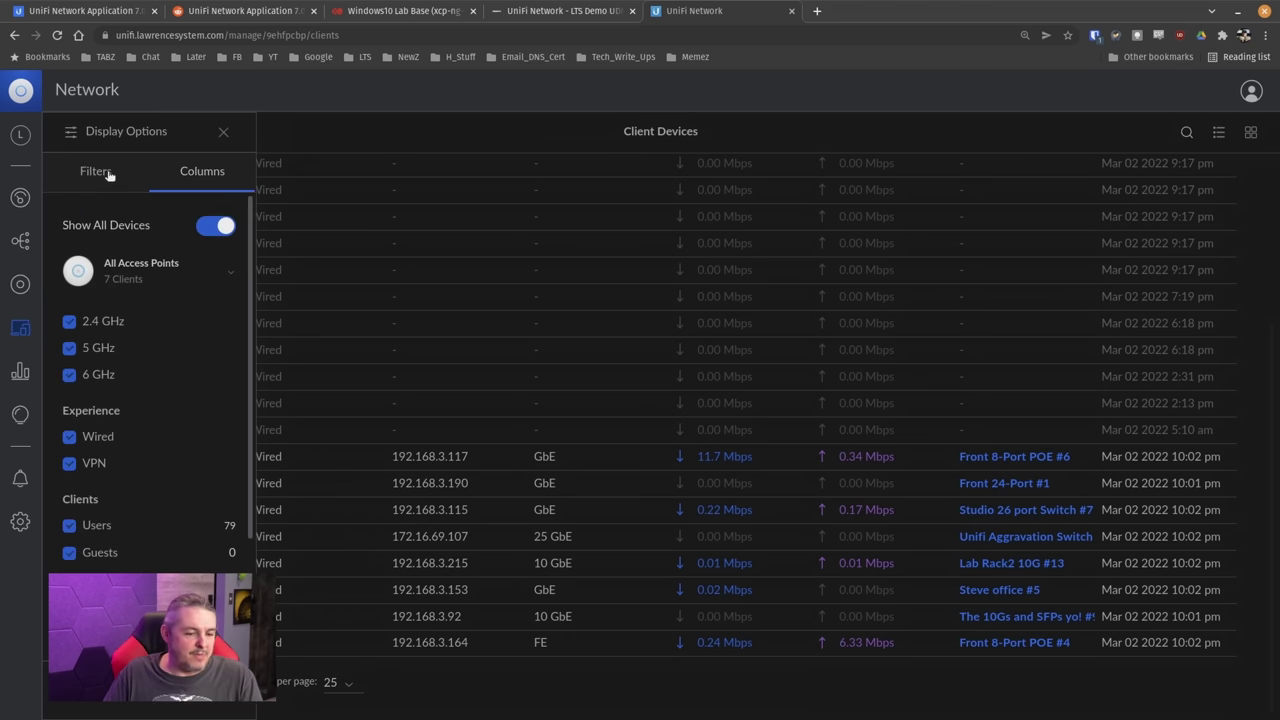
{"action": "scroll", "coordinate": [136, 266], "scroll_direction": "down", "scroll_amount": 3}
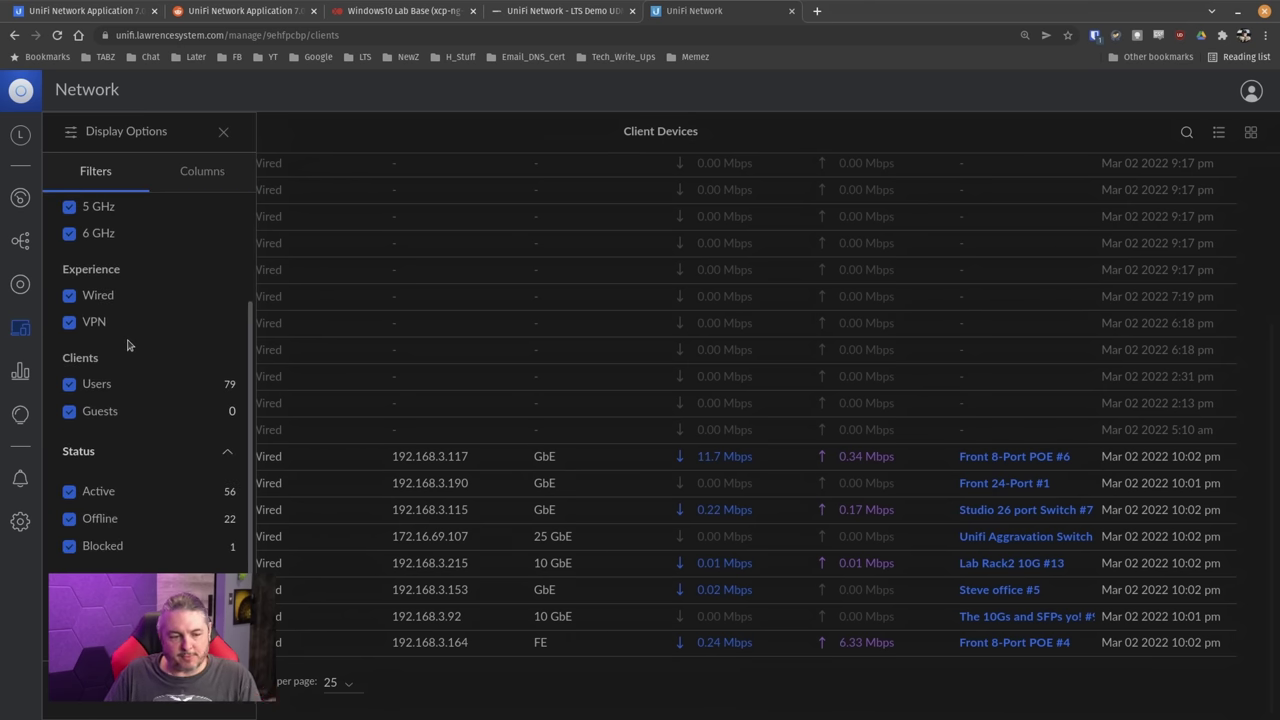
{"action": "scroll", "coordinate": [127, 345], "scroll_direction": "up", "scroll_amount": 1}
{"action": "scroll", "coordinate": [127, 345], "scroll_direction": "up", "scroll_amount": 2}
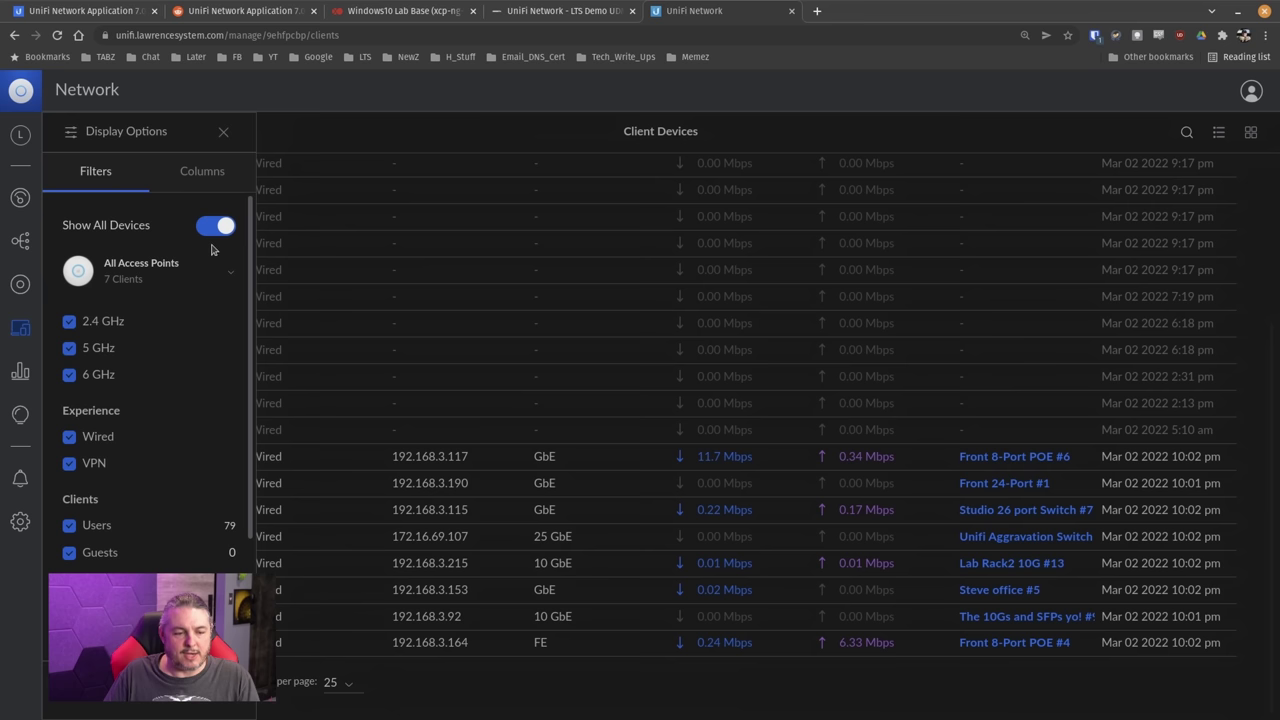
{"action": "left_click", "coordinate": [223, 131]}
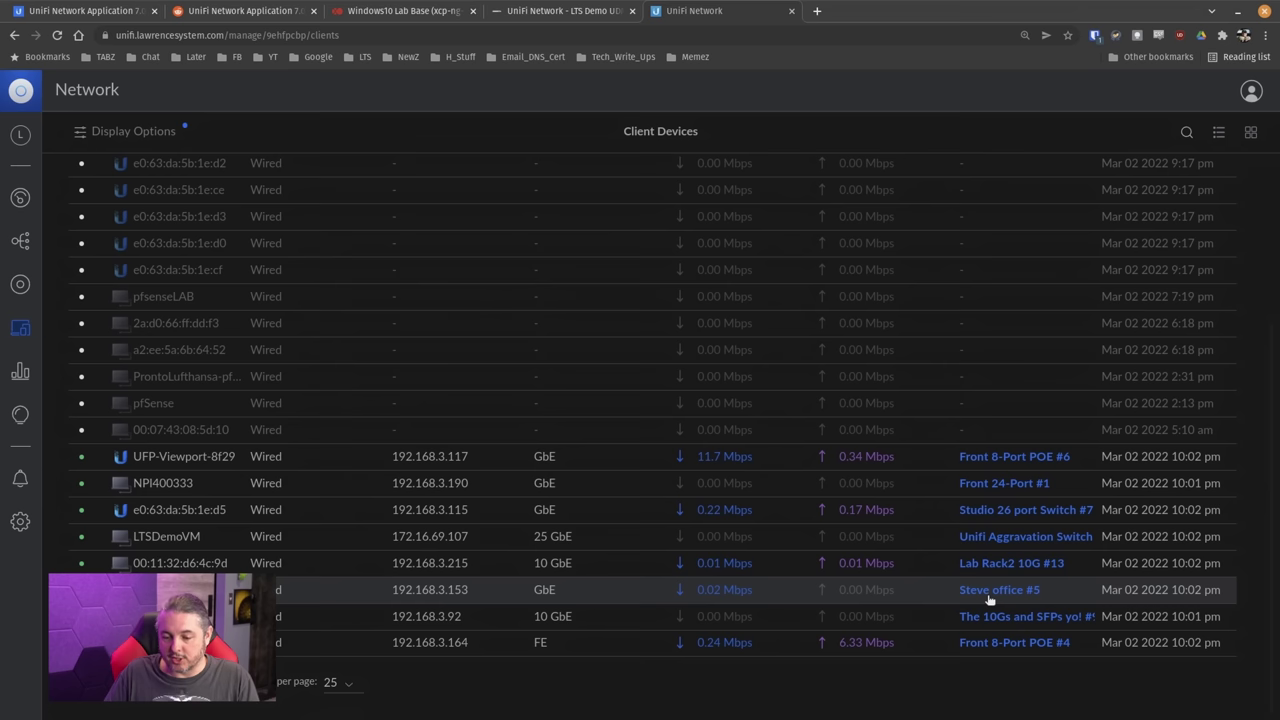
Open the Lab Rack2 10G switch from its uplink link in the client list and view its insights and port settings
{"action": "left_click", "coordinate": [997, 564]}
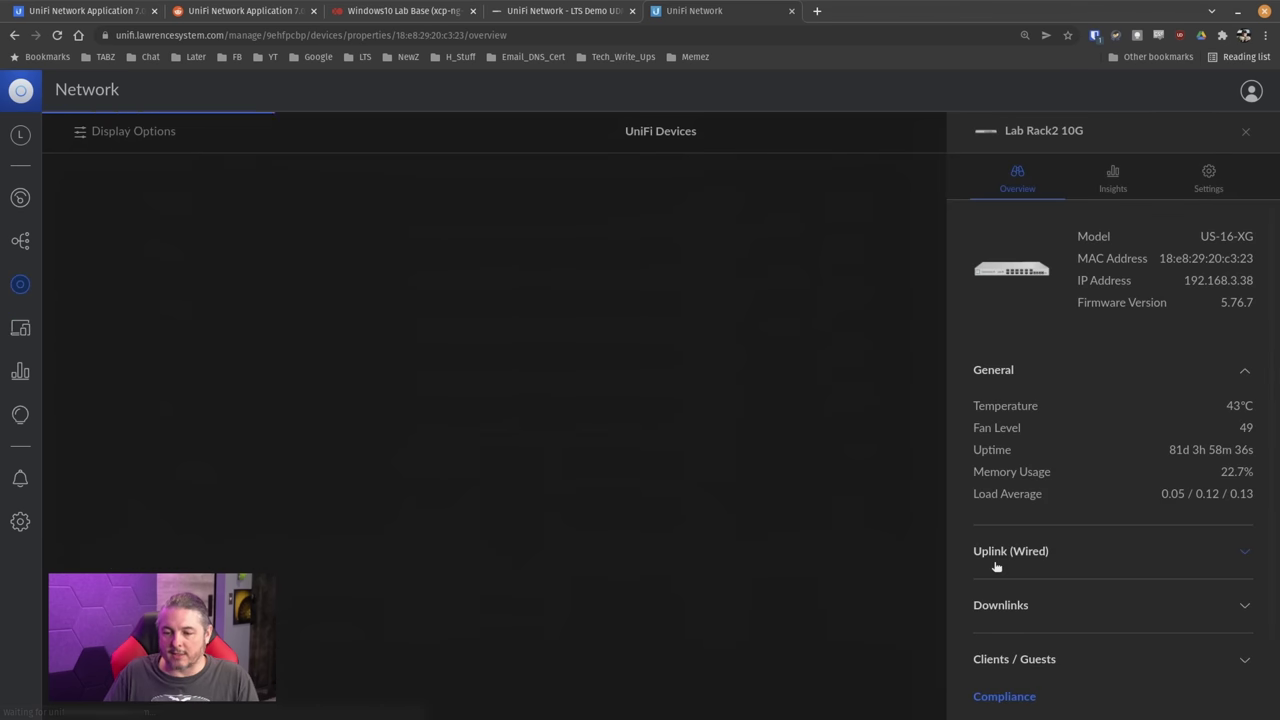
{"action": "left_click", "coordinate": [1113, 178]}
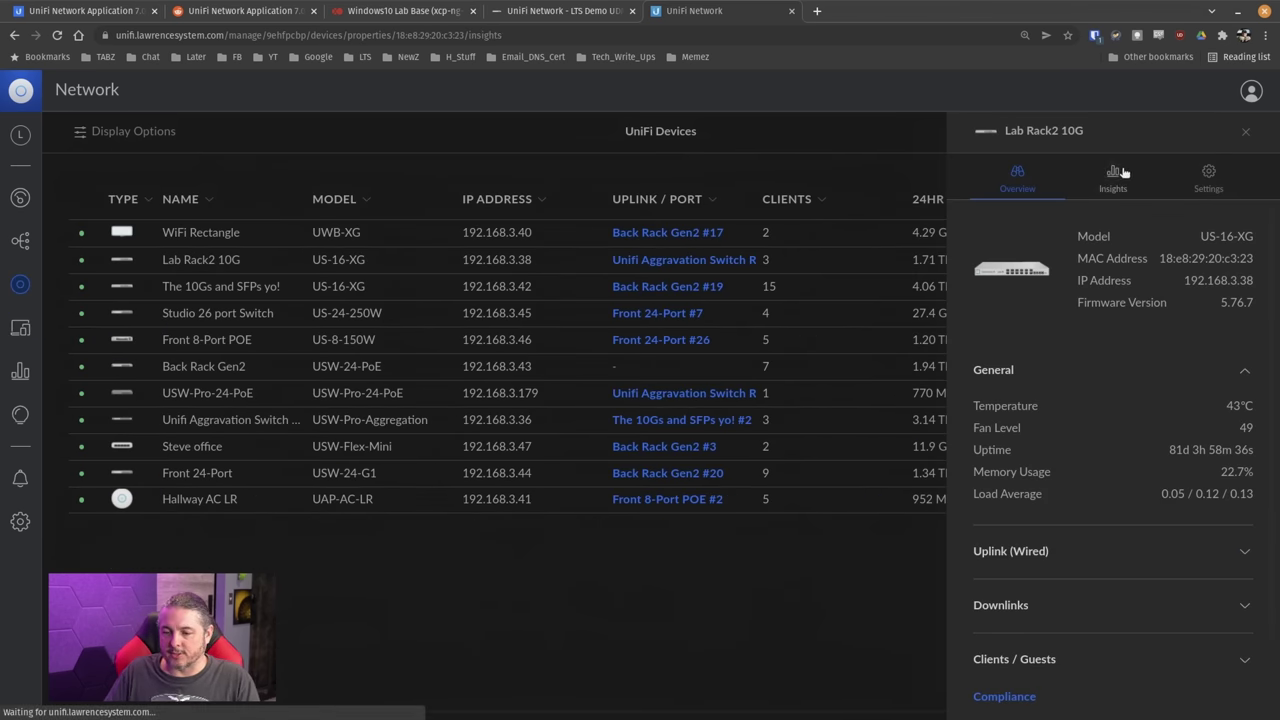
{"action": "left_click", "coordinate": [1208, 178]}
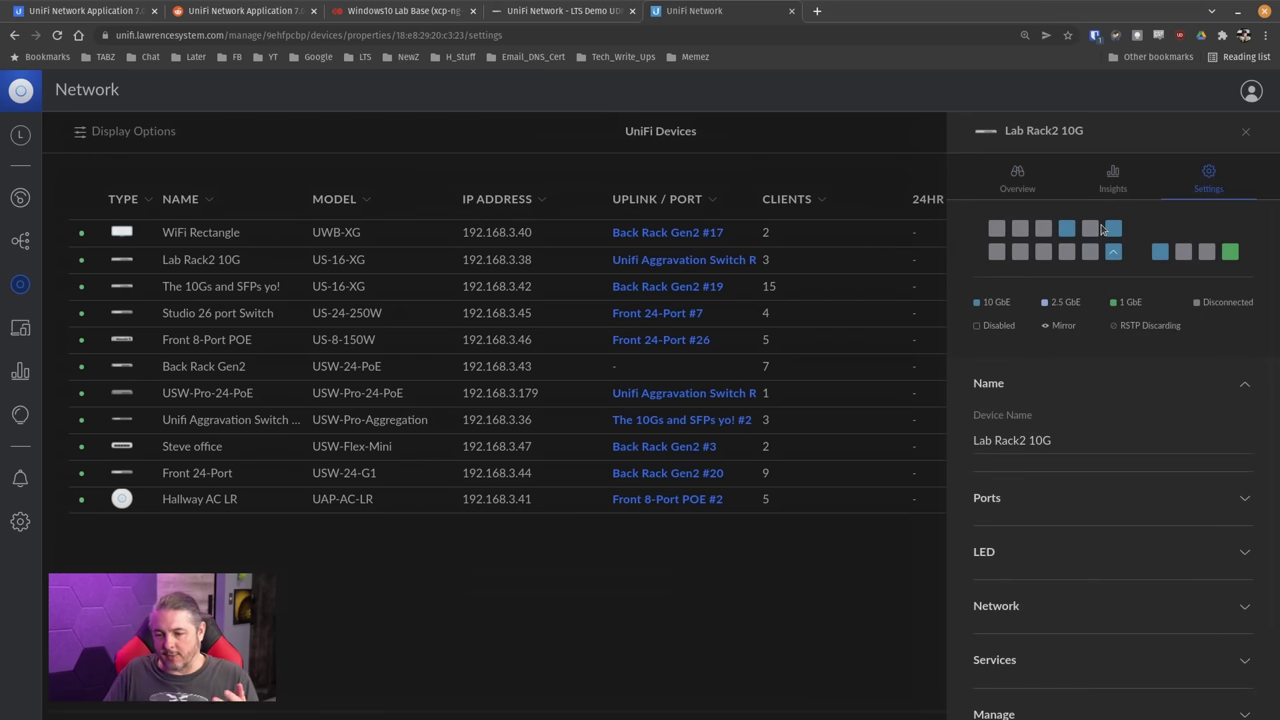
{"action": "mouse_move", "coordinate": [1068, 232]}
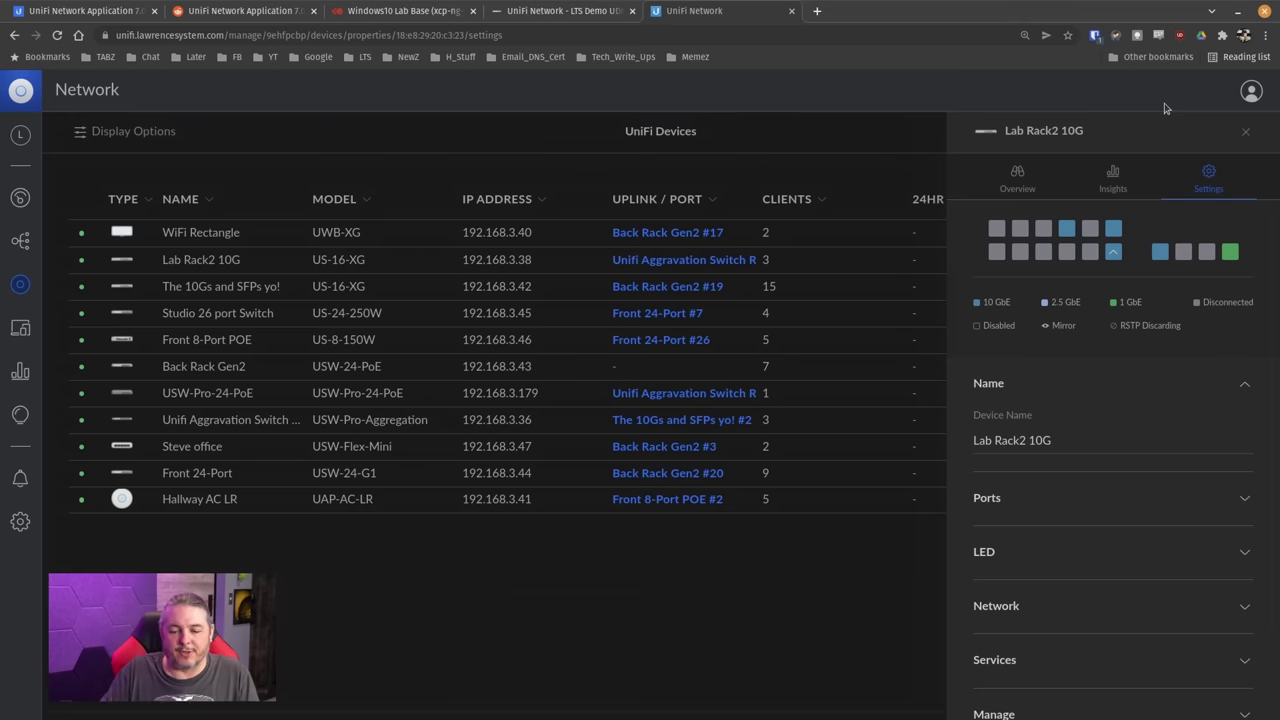
Open the overviews of Front 24-Port, Back Rack Gen2, Lab Rack2 10G and Unifi Aggravation Switch Rack2 from the device list
{"action": "left_click", "coordinate": [662, 341]}
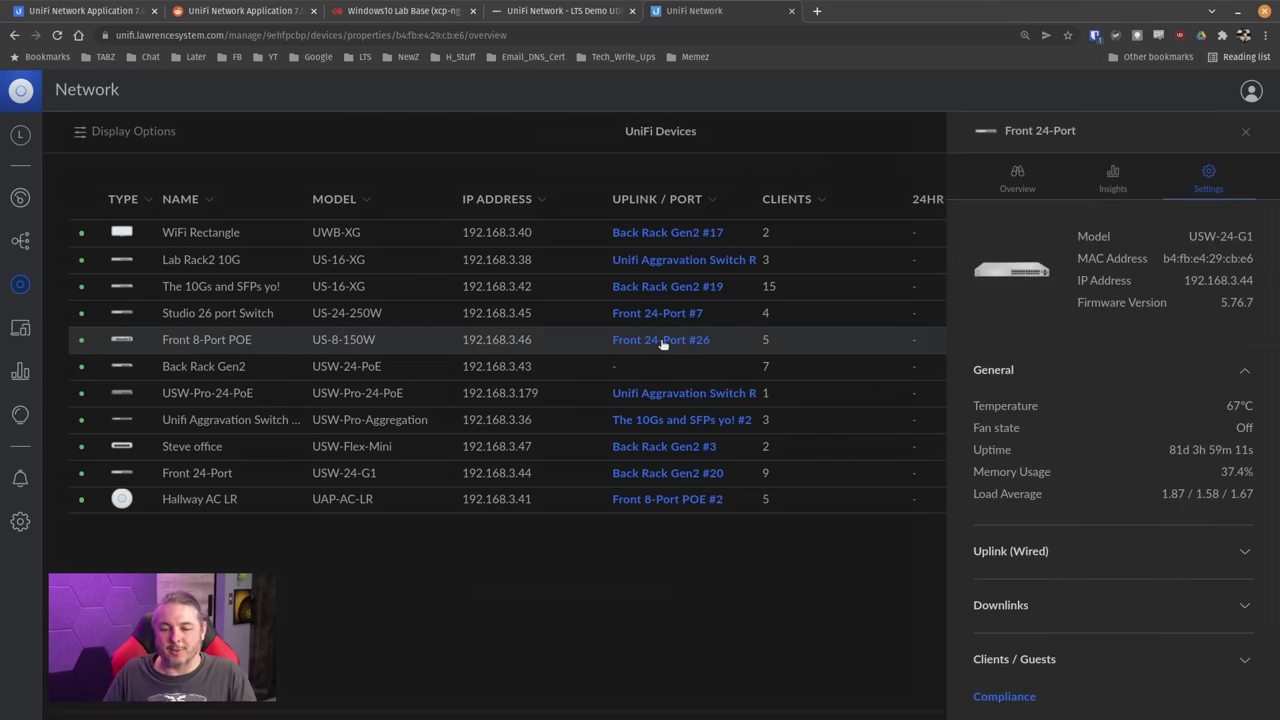
{"action": "left_click", "coordinate": [703, 285]}
{"action": "left_click", "coordinate": [700, 252]}
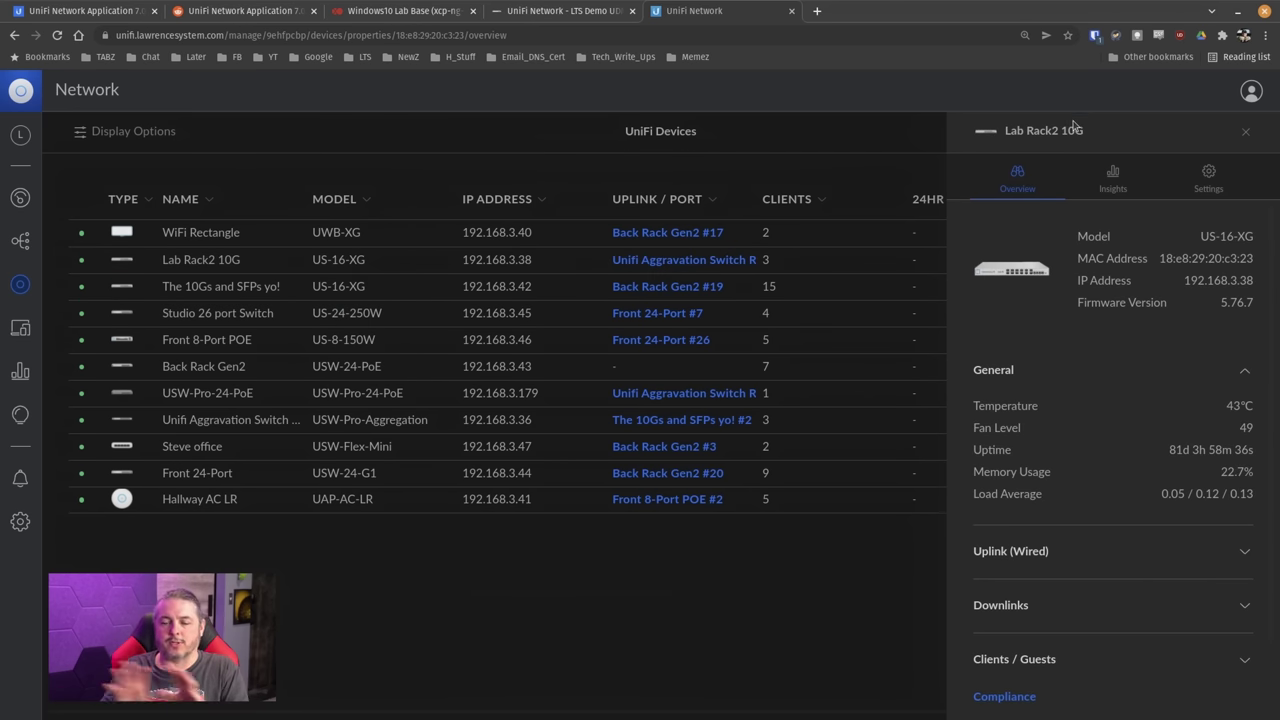
{"action": "left_click", "coordinate": [700, 234]}
{"action": "left_click", "coordinate": [672, 261]}
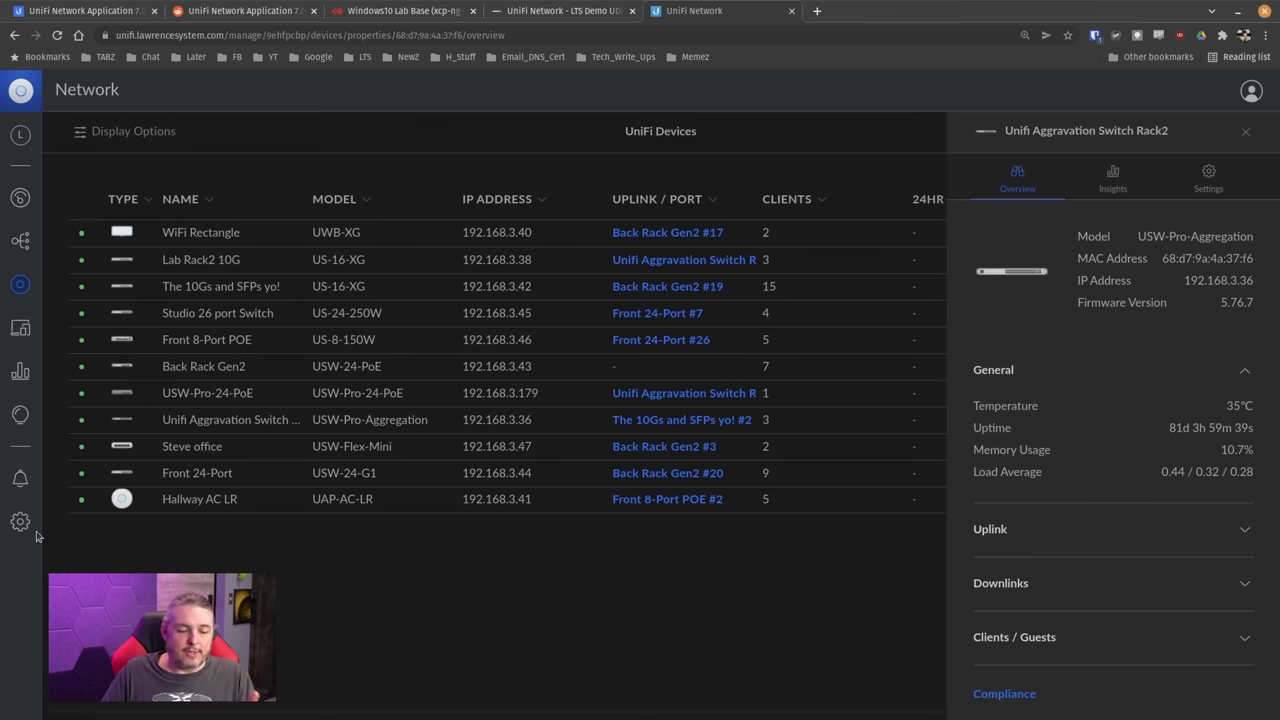
Open the WiFi Scan view and examine the channel interference charts and the list of neighbouring access points
{"action": "left_click", "coordinate": [20, 414]}
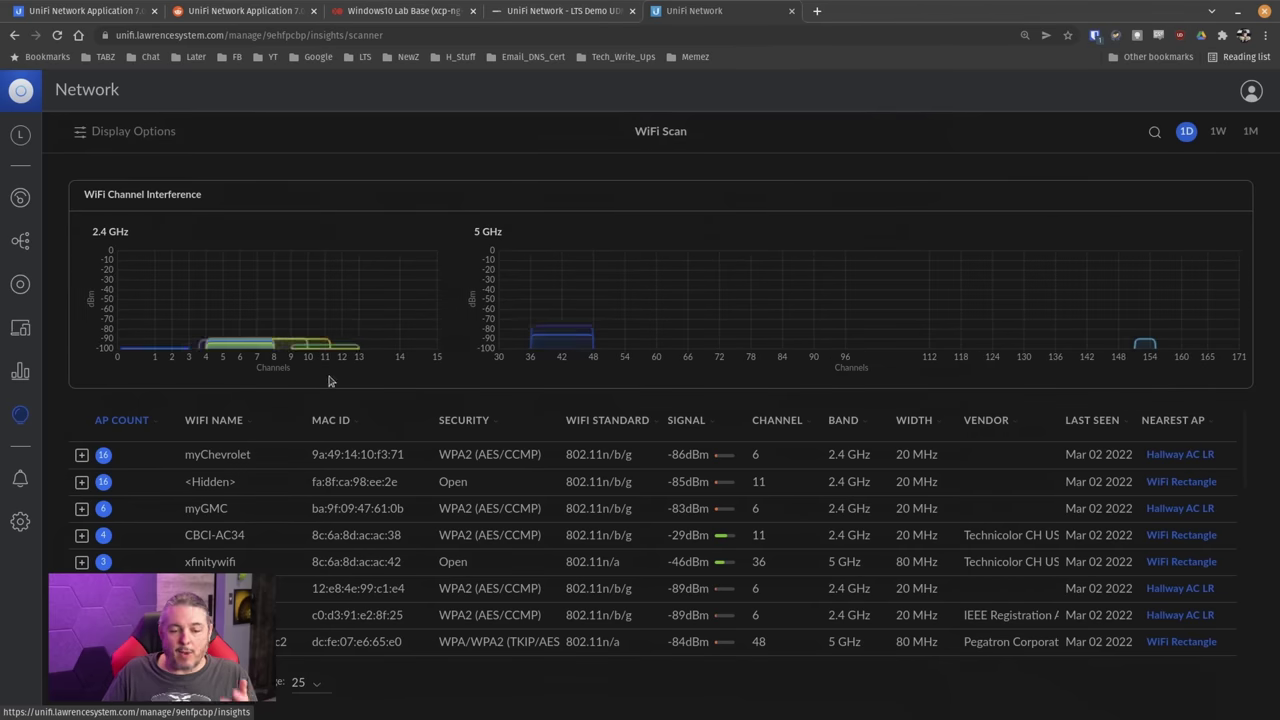
{"action": "scroll", "coordinate": [775, 495], "scroll_direction": "down", "scroll_amount": 5}
{"action": "scroll", "coordinate": [775, 495], "scroll_direction": "up", "scroll_amount": 6}
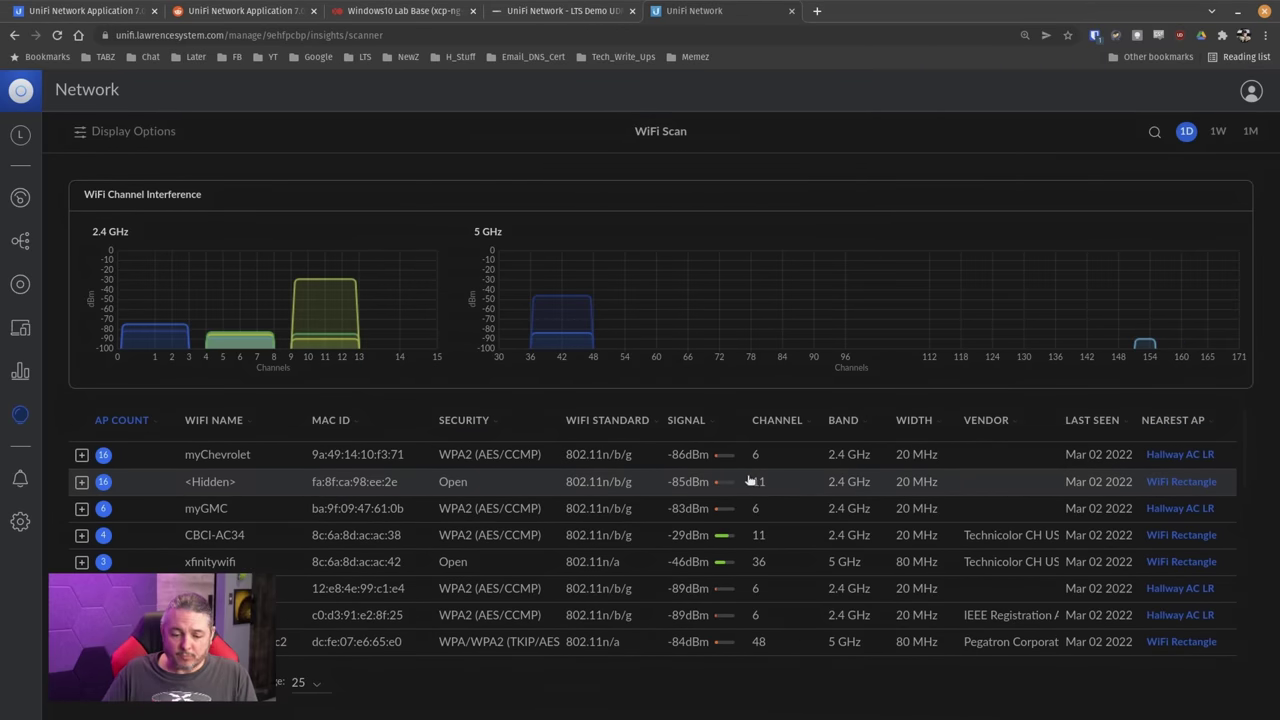
{"action": "scroll", "coordinate": [700, 490], "scroll_direction": "down", "scroll_amount": 3}
{"action": "scroll", "coordinate": [643, 489], "scroll_direction": "up", "scroll_amount": 3}
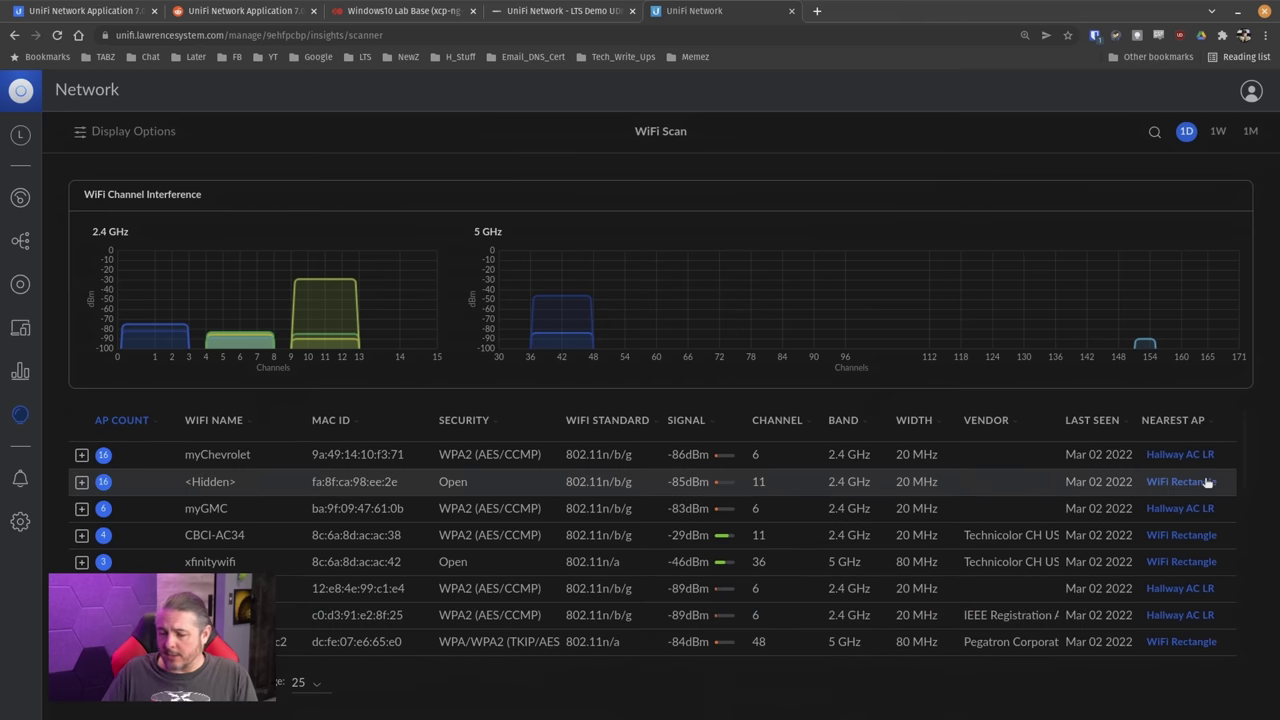
Open the Hallway AC LR access point from its nearest-AP link and view the RF environment in its insights
{"action": "left_click", "coordinate": [1180, 458]}
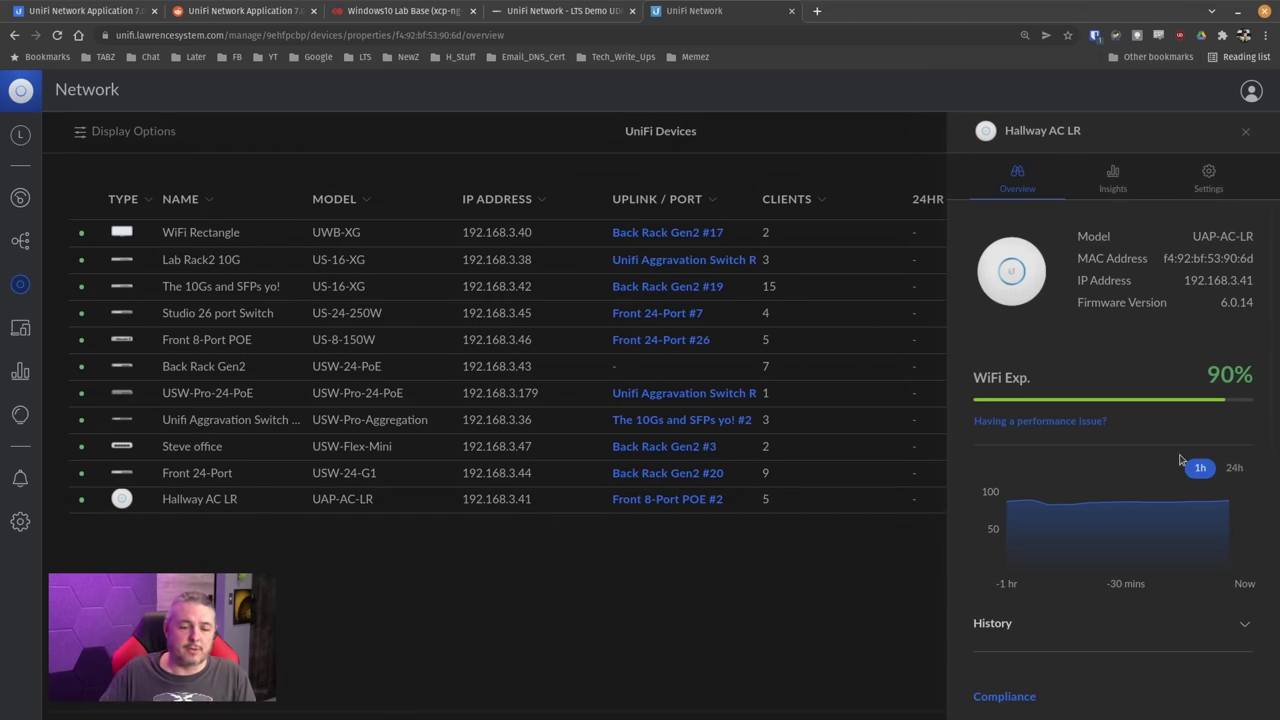
{"action": "left_click", "coordinate": [1112, 178]}
{"action": "scroll", "coordinate": [1145, 300], "scroll_direction": "down", "scroll_amount": 6}
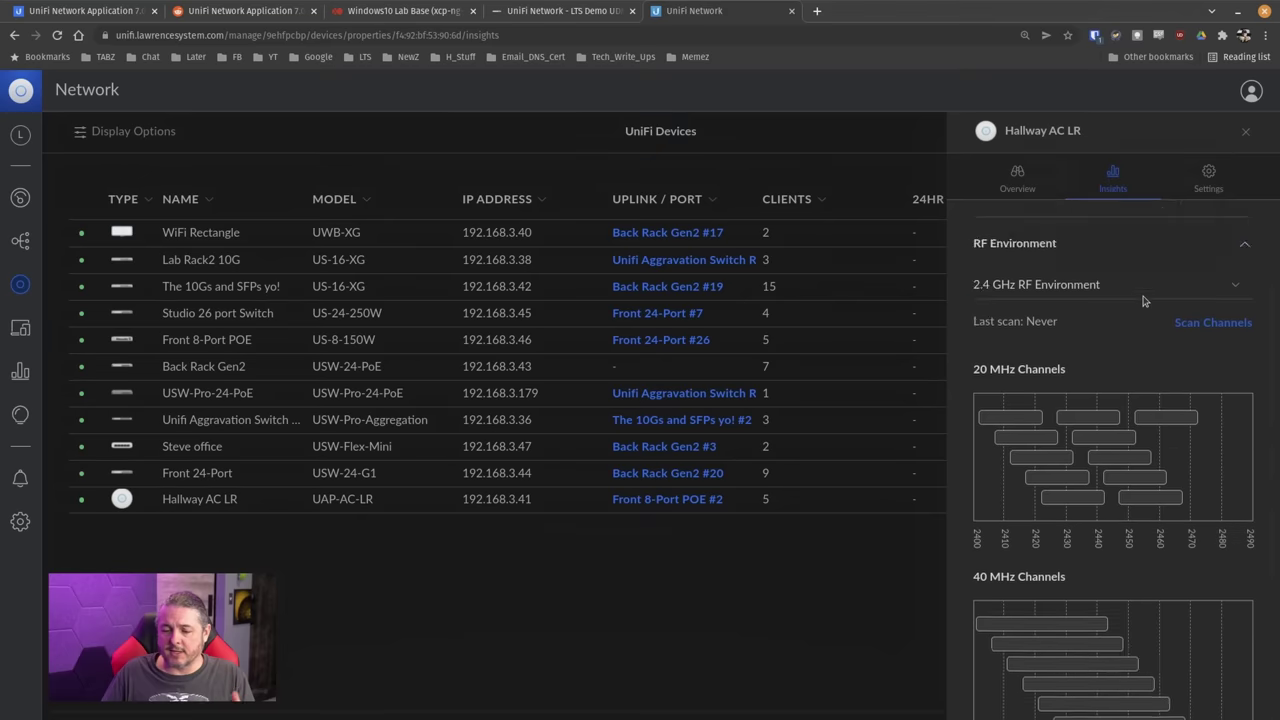
View Traffic Stats on the self-hosted controller and the UDM Pro, then list the UDM Pro's traffic by application and view Bing.com's clients
{"action": "left_click", "coordinate": [18, 376]}
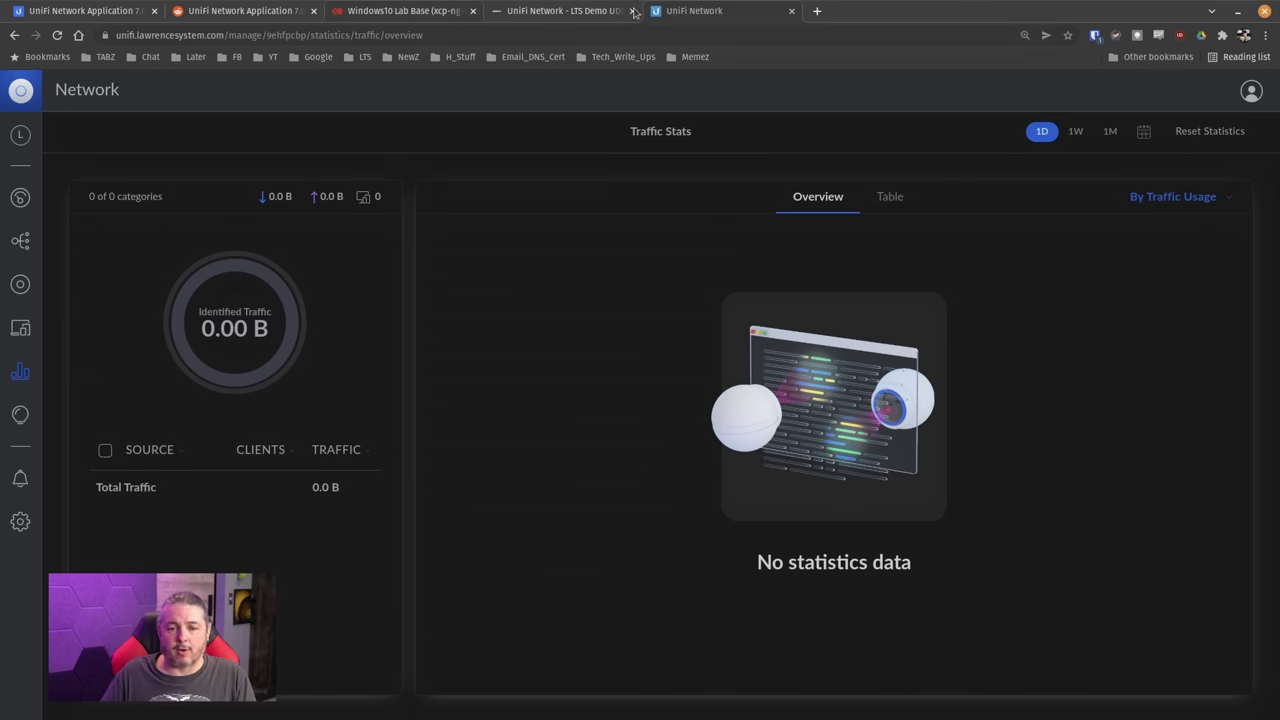
{"action": "left_click", "coordinate": [595, 10]}
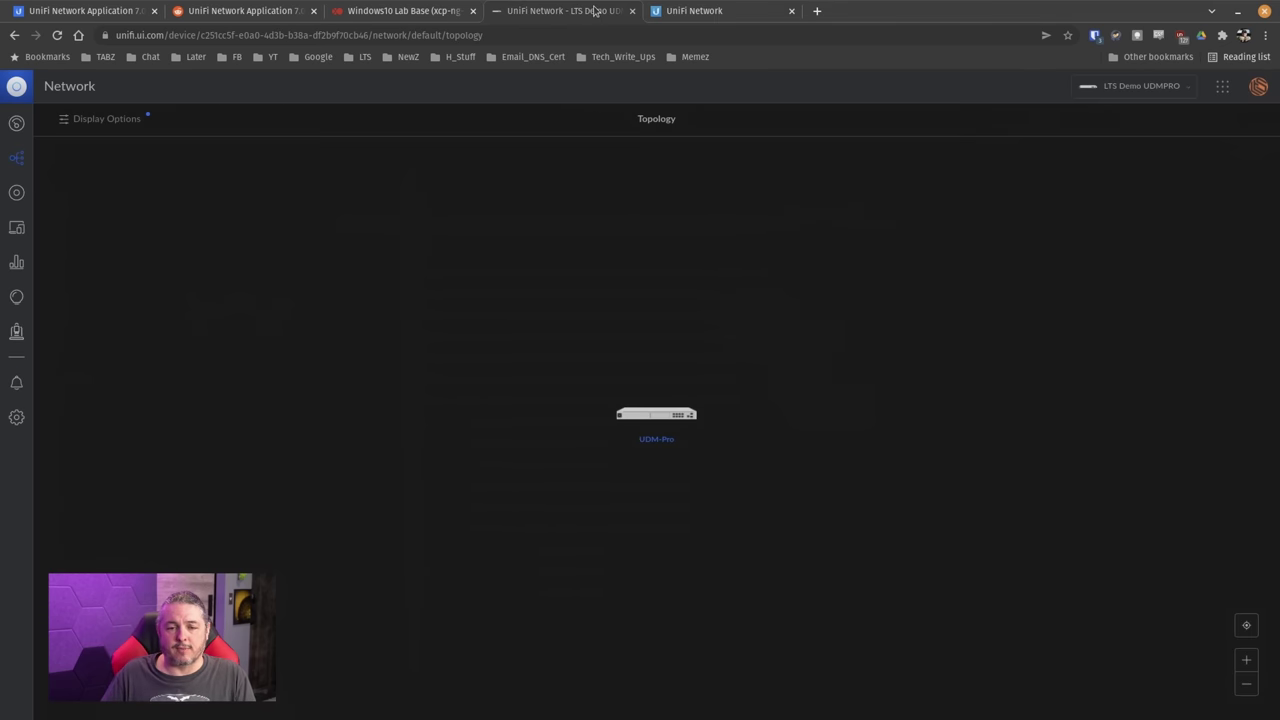
{"action": "left_click", "coordinate": [18, 267]}
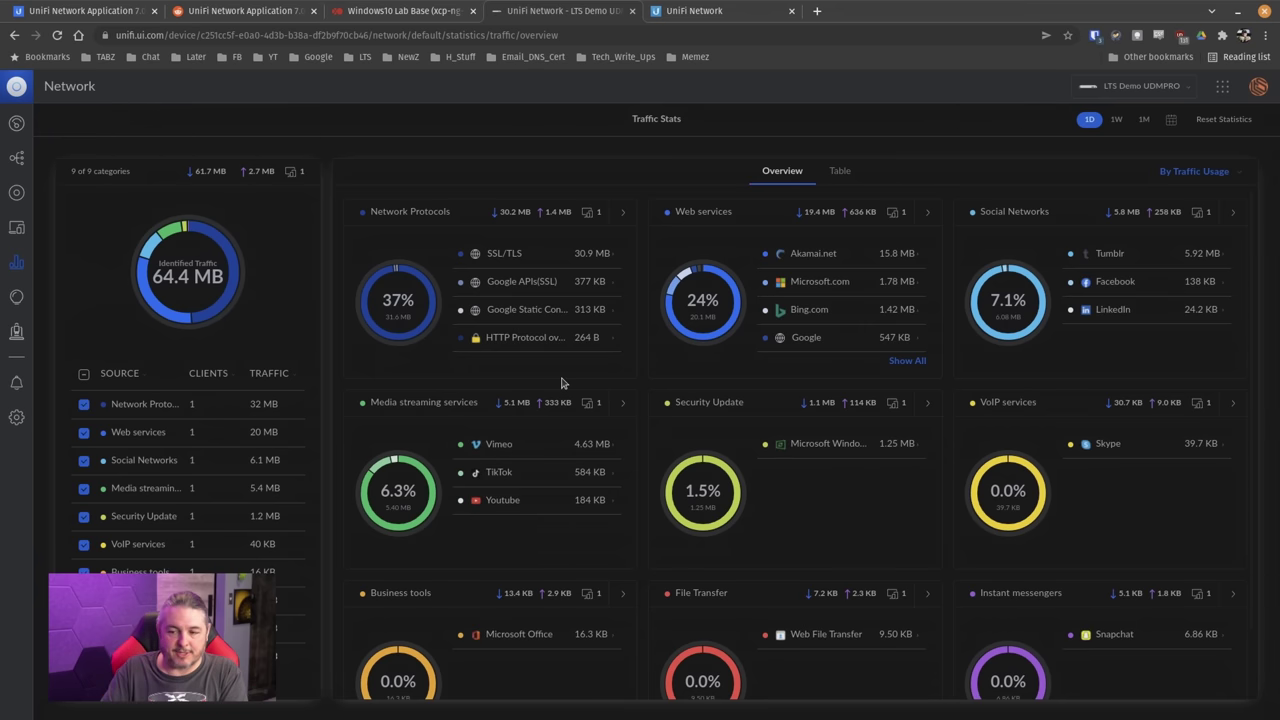
{"action": "left_click", "coordinate": [830, 171]}
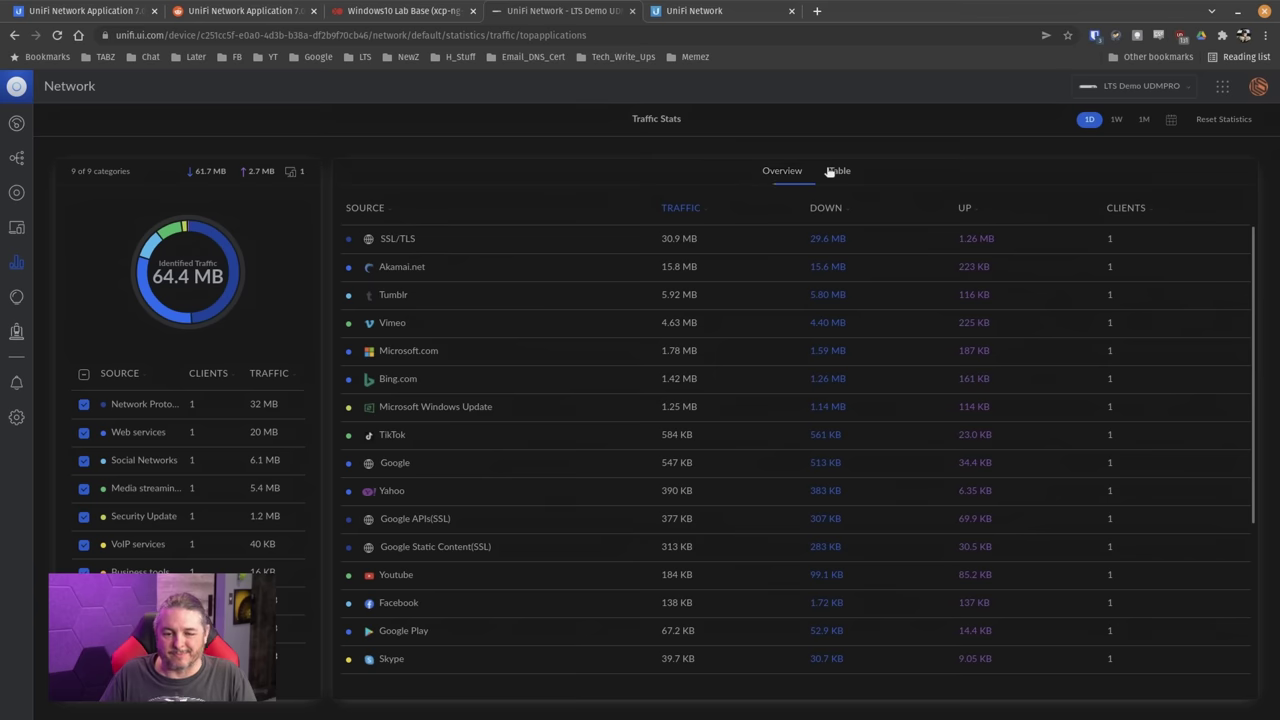
{"action": "scroll", "coordinate": [771, 249], "scroll_direction": "down", "scroll_amount": 3}
{"action": "left_click", "coordinate": [461, 316]}
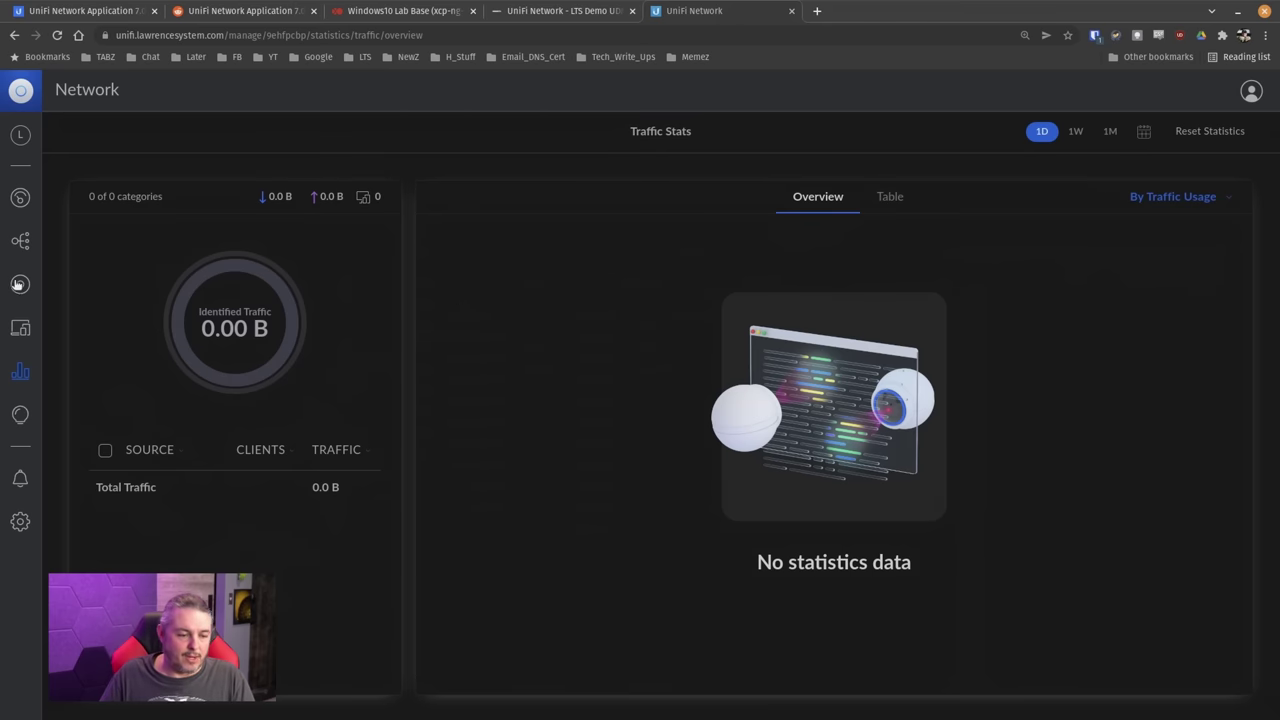
Review the available columns in the self-hosted controller's device list display options, then close them
{"action": "left_click", "coordinate": [18, 284]}
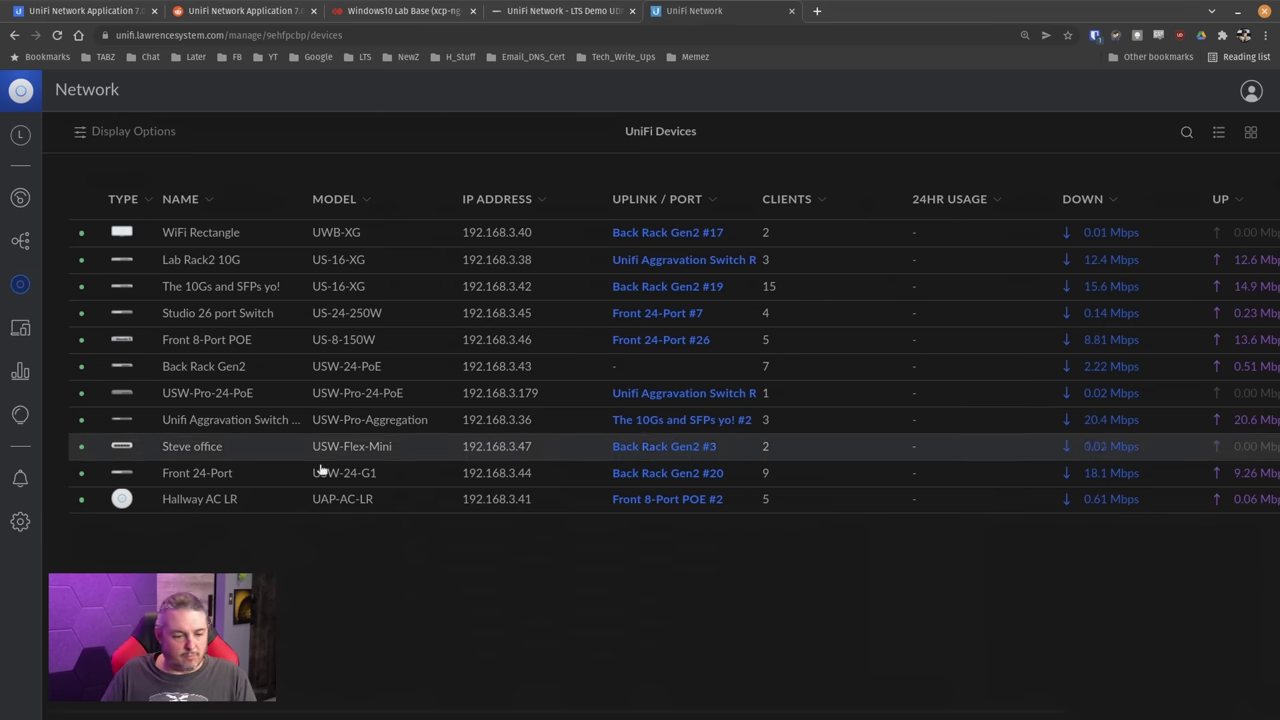
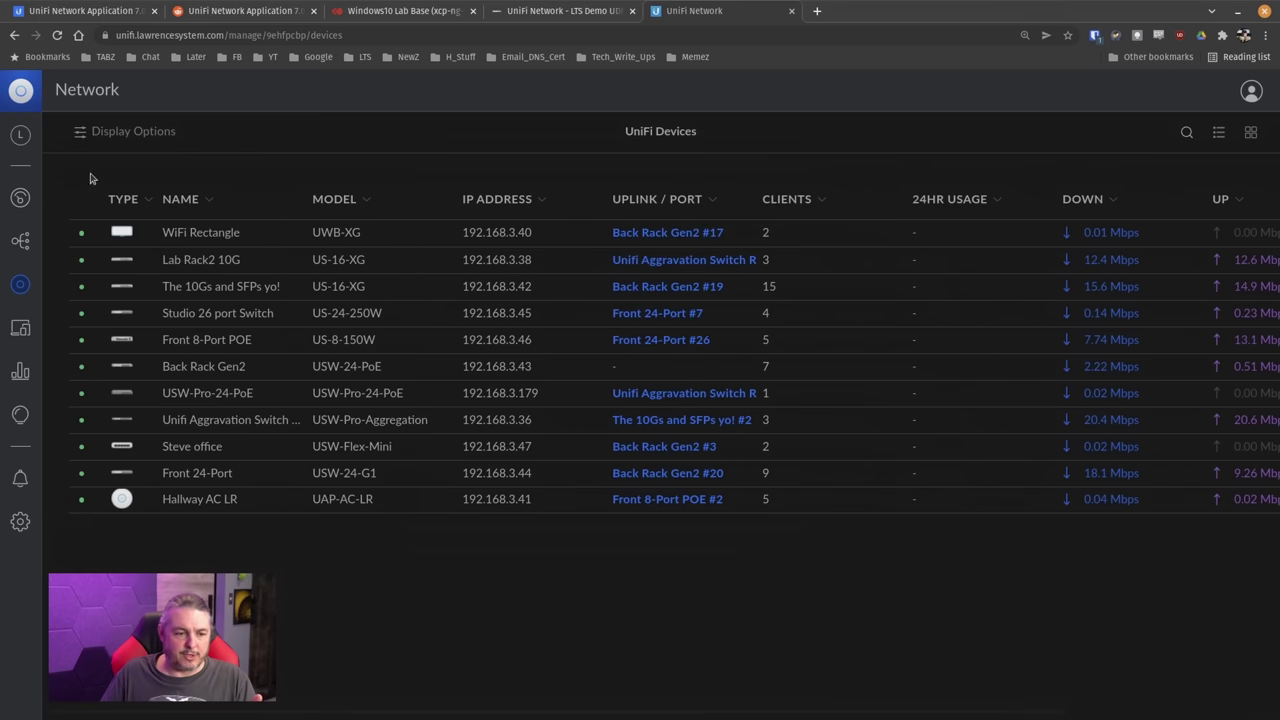
{"action": "left_click", "coordinate": [125, 131]}
{"action": "left_click", "coordinate": [202, 171]}
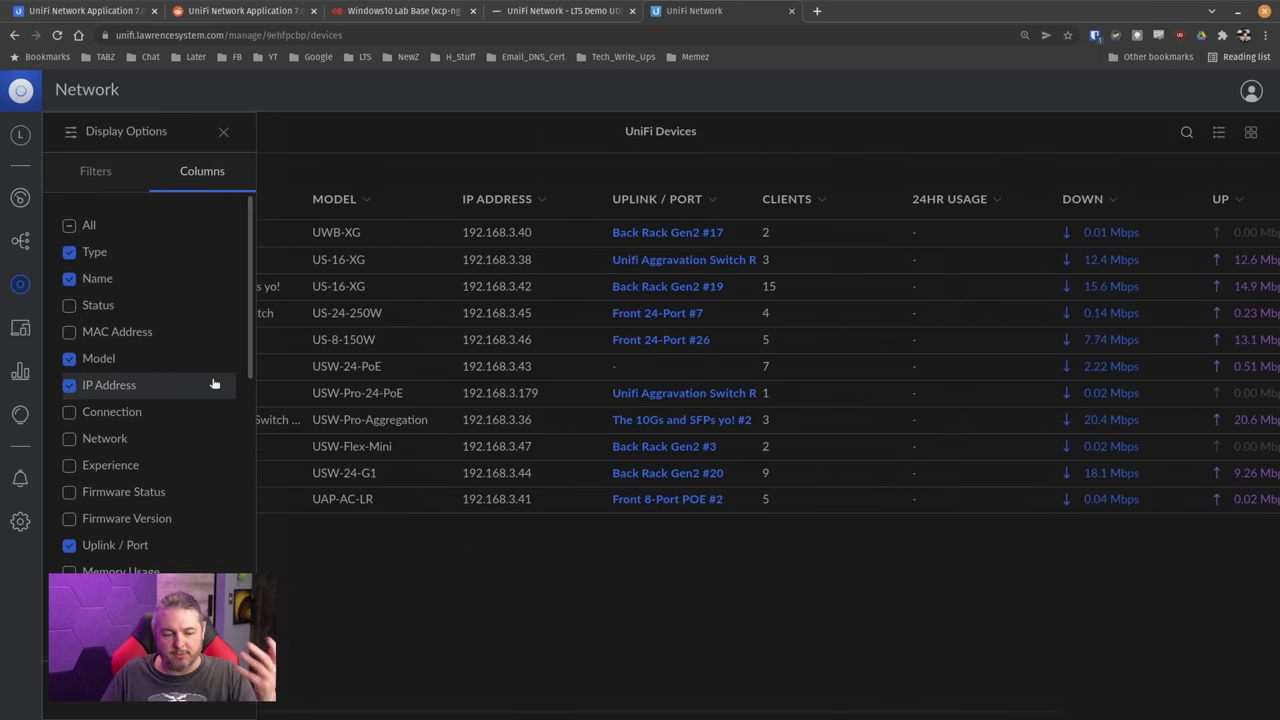
{"action": "scroll", "coordinate": [186, 466], "scroll_direction": "down", "scroll_amount": 10}
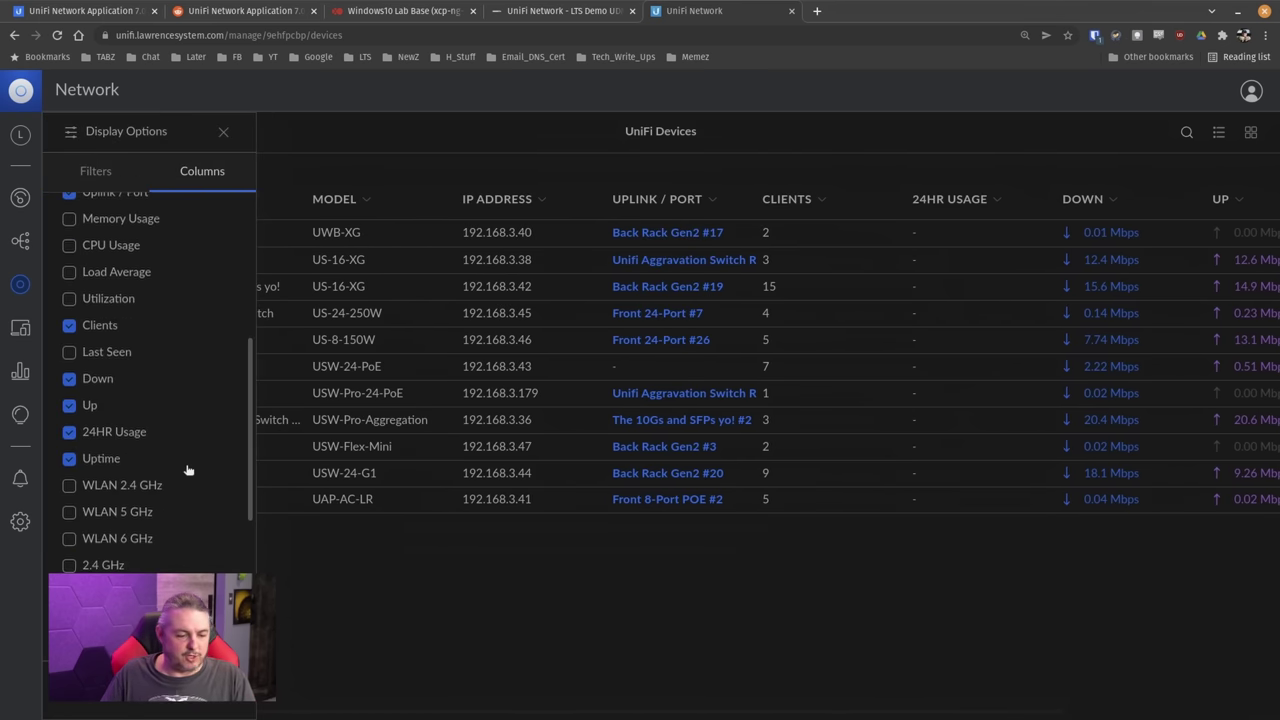
{"action": "left_click", "coordinate": [223, 131]}
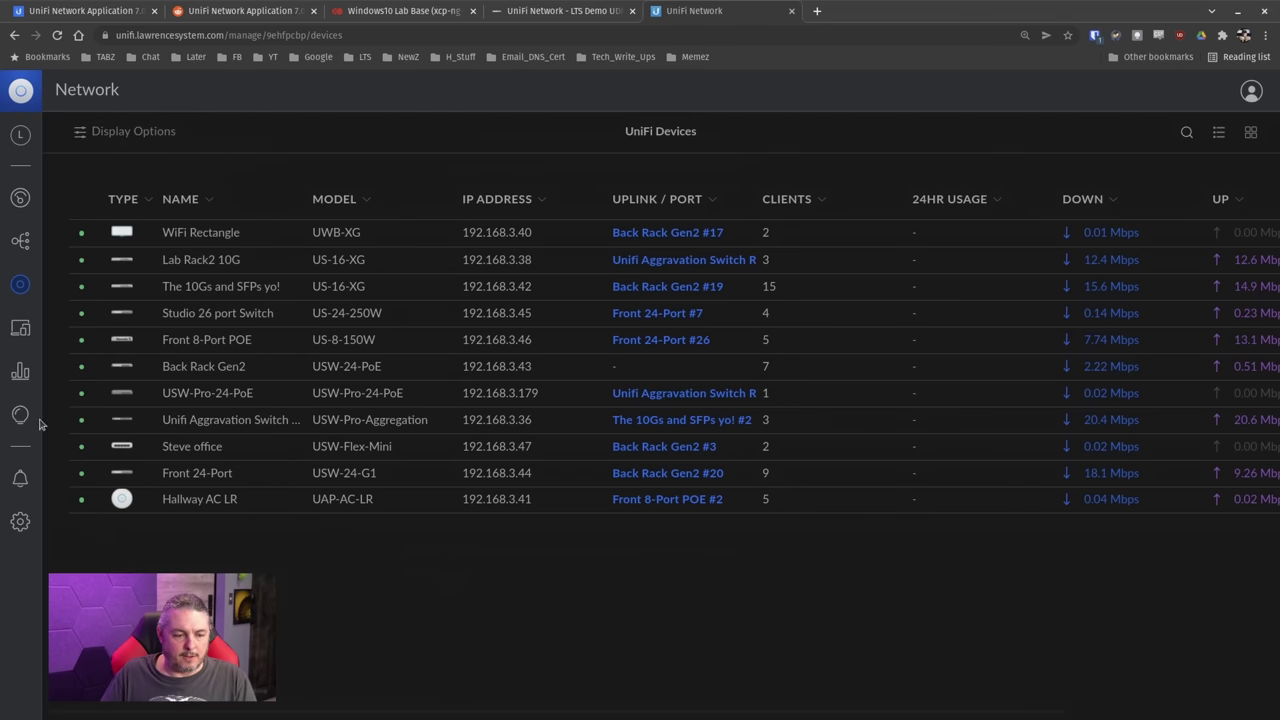
Open the Networks settings and pause and resume the pwnage network twice
{"action": "left_click", "coordinate": [20, 526]}
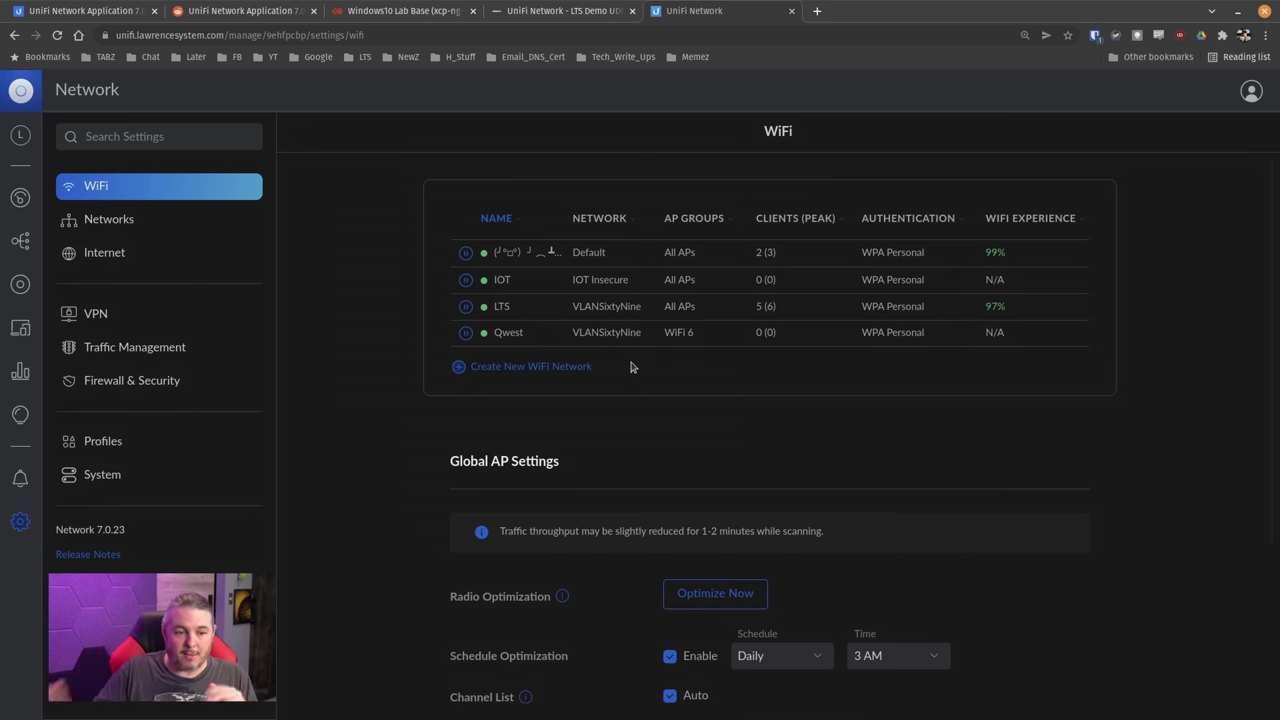
{"action": "left_click", "coordinate": [116, 221]}
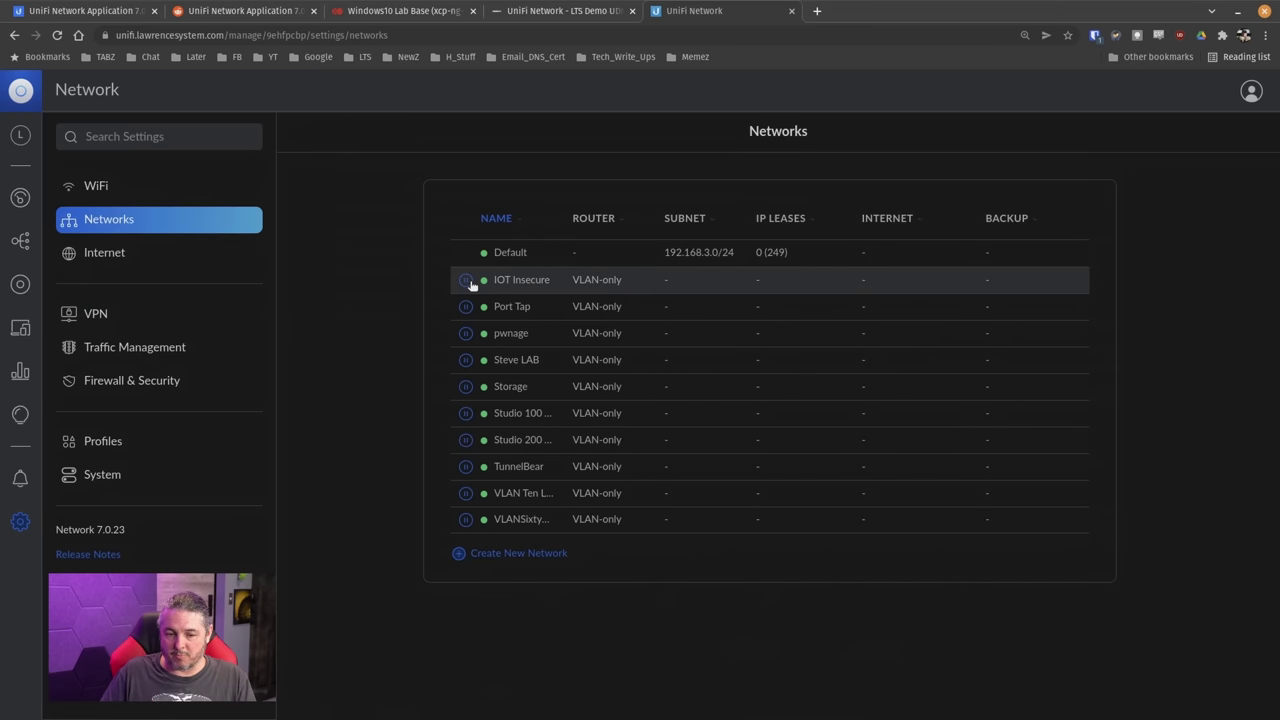
{"action": "left_click", "coordinate": [466, 333]}
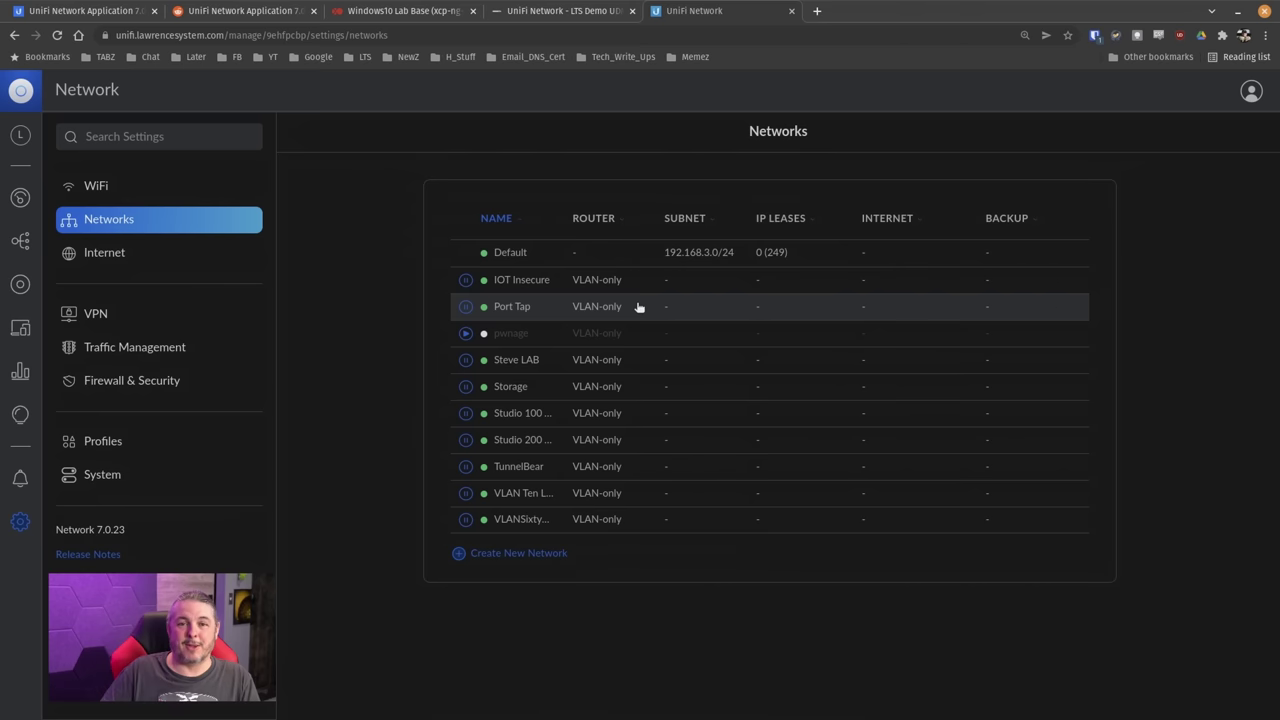
{"action": "left_click", "coordinate": [463, 334]}
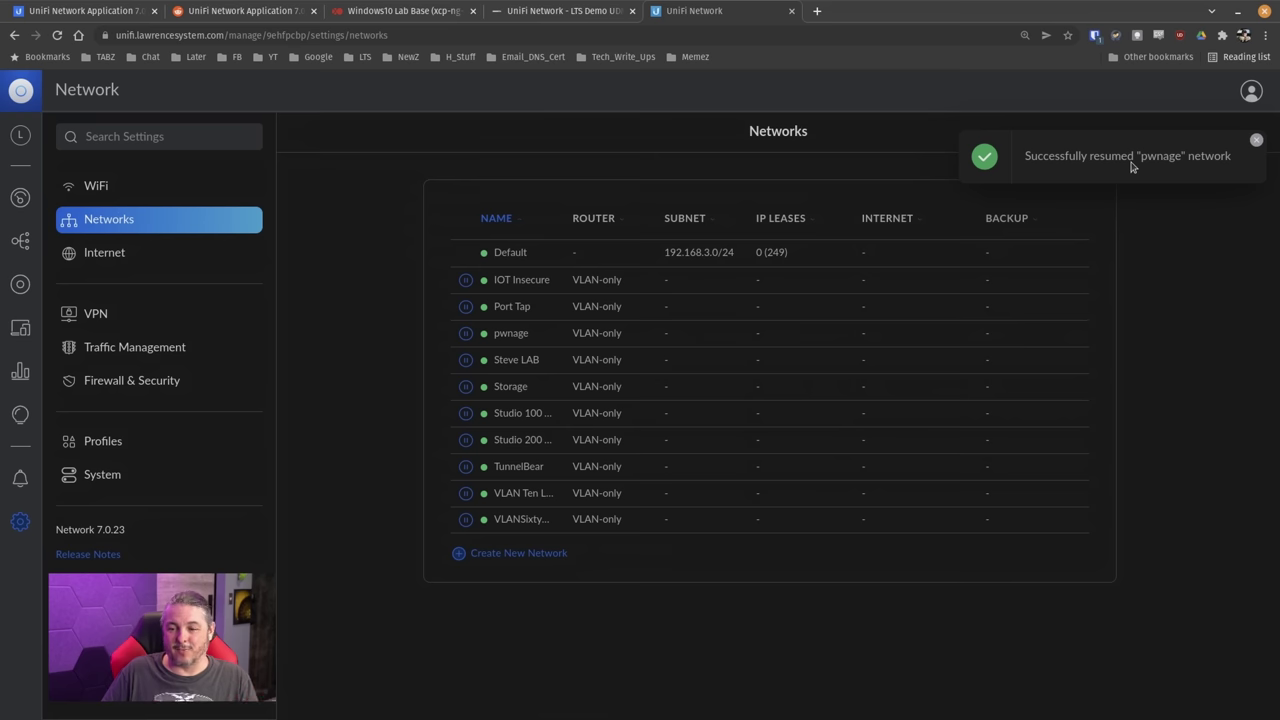
{"action": "left_click", "coordinate": [466, 334]}
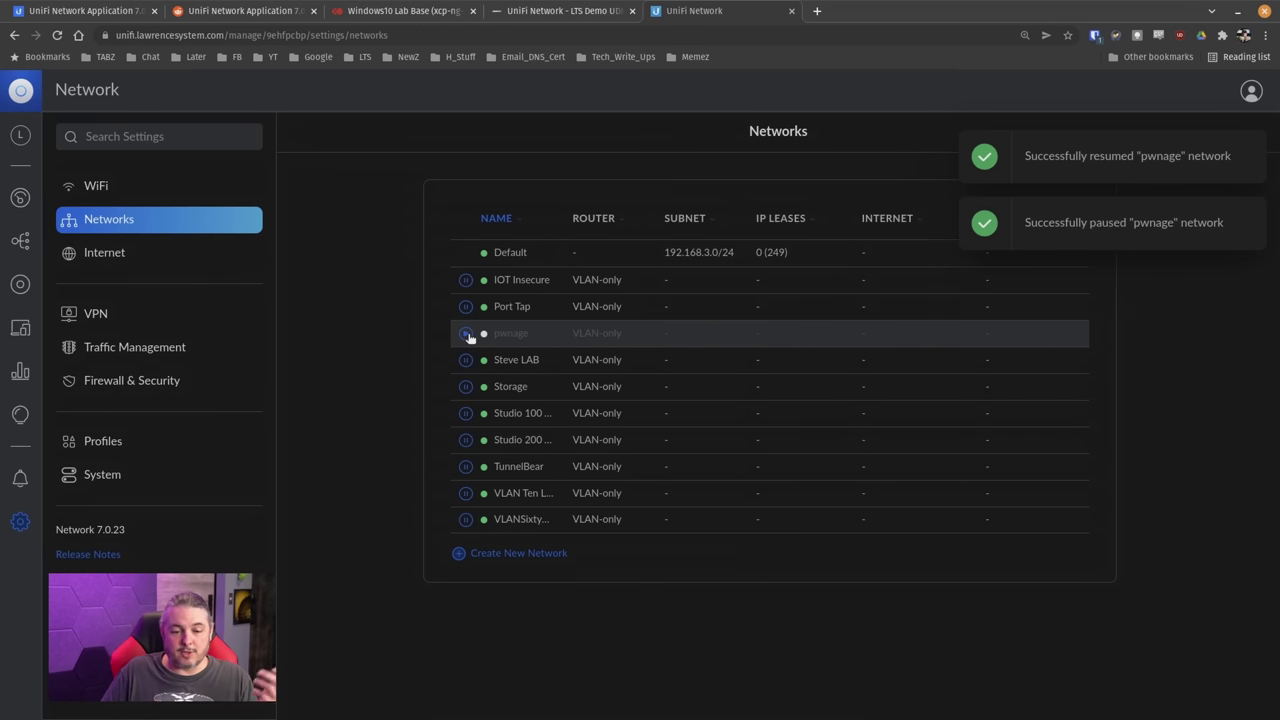
{"action": "left_click", "coordinate": [467, 335]}
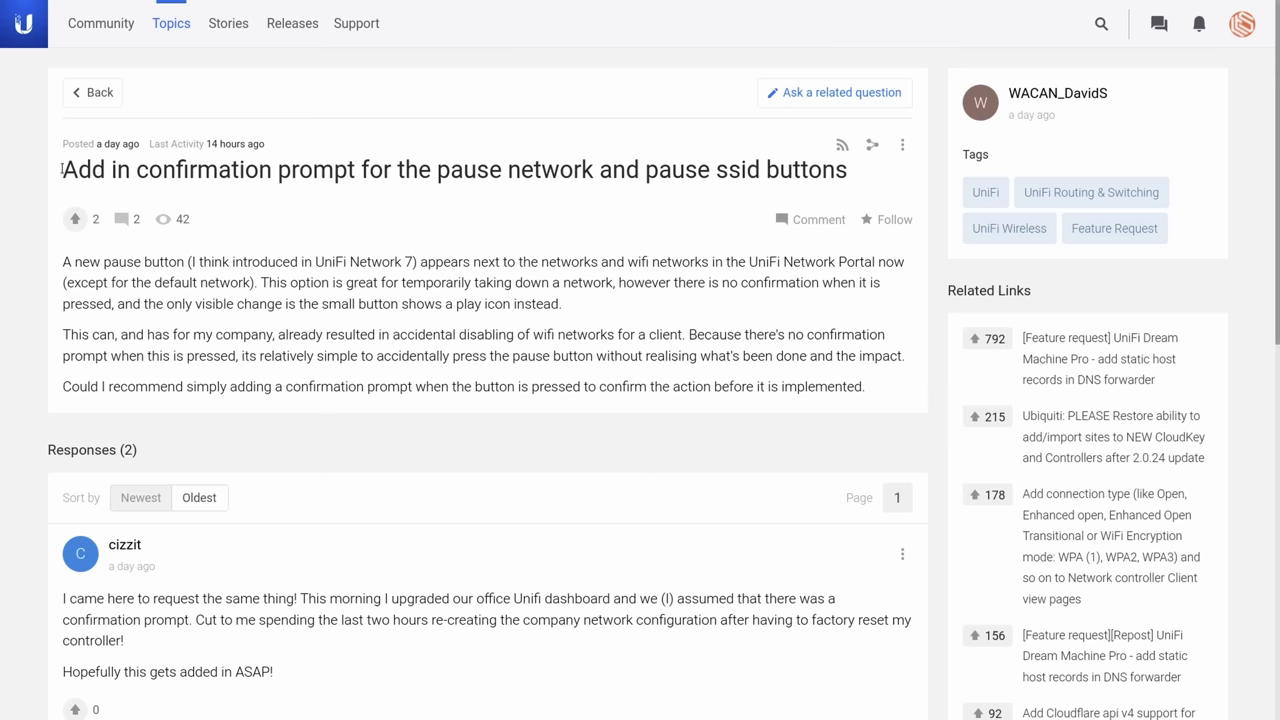
Read the community post requesting a confirmation prompt for the pause network and pause SSID buttons, including its responses
{"action": "left_click_drag", "start_coordinate": [62, 169], "coordinate": [864, 178]}
{"action": "scroll", "coordinate": [537, 442], "scroll_direction": "down", "scroll_amount": 4}
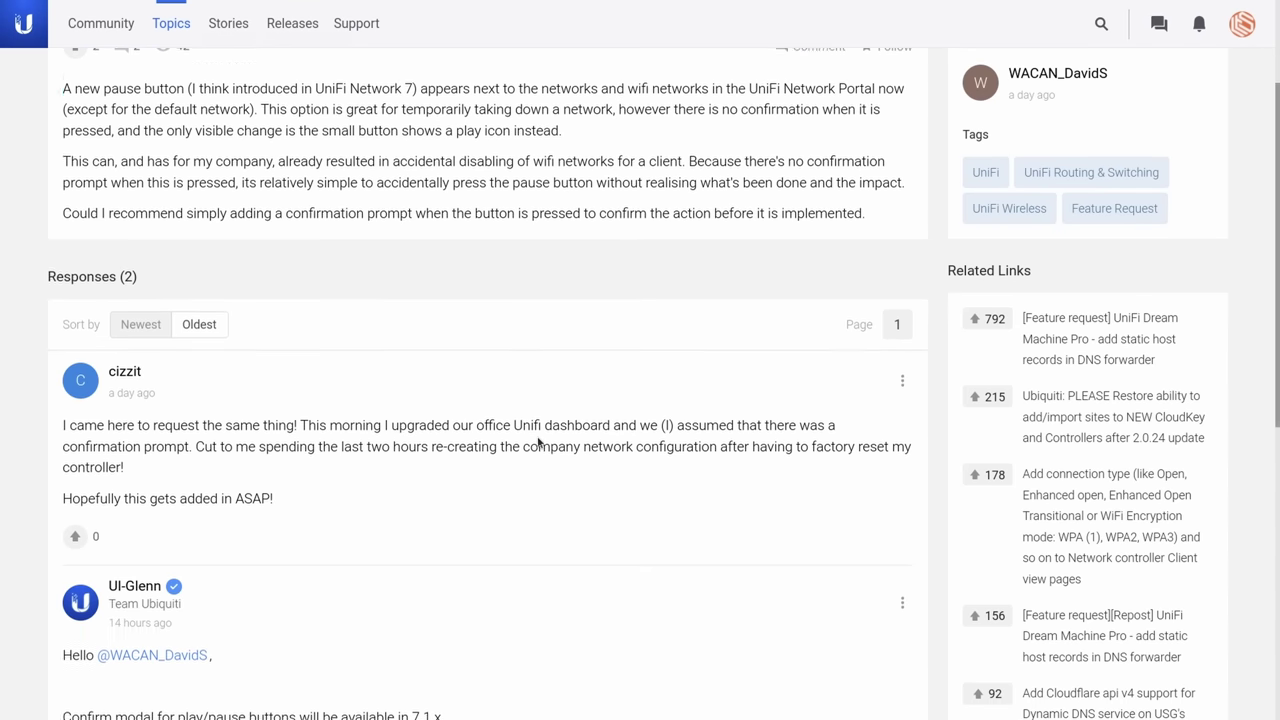
{"action": "left_click_drag", "start_coordinate": [58, 473], "coordinate": [531, 473]}
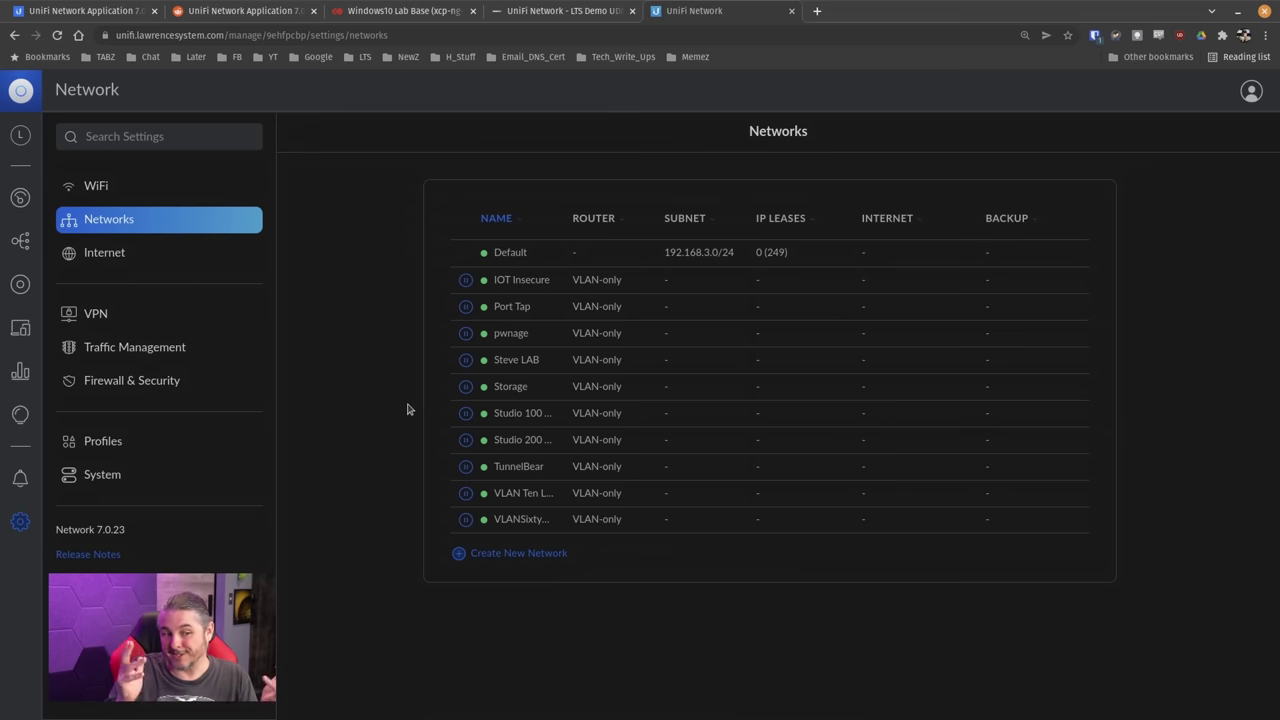
Look through the Internet, VPN, Traffic Management and Firewall & Security settings of the self-hosted controller
{"action": "left_click", "coordinate": [160, 262]}
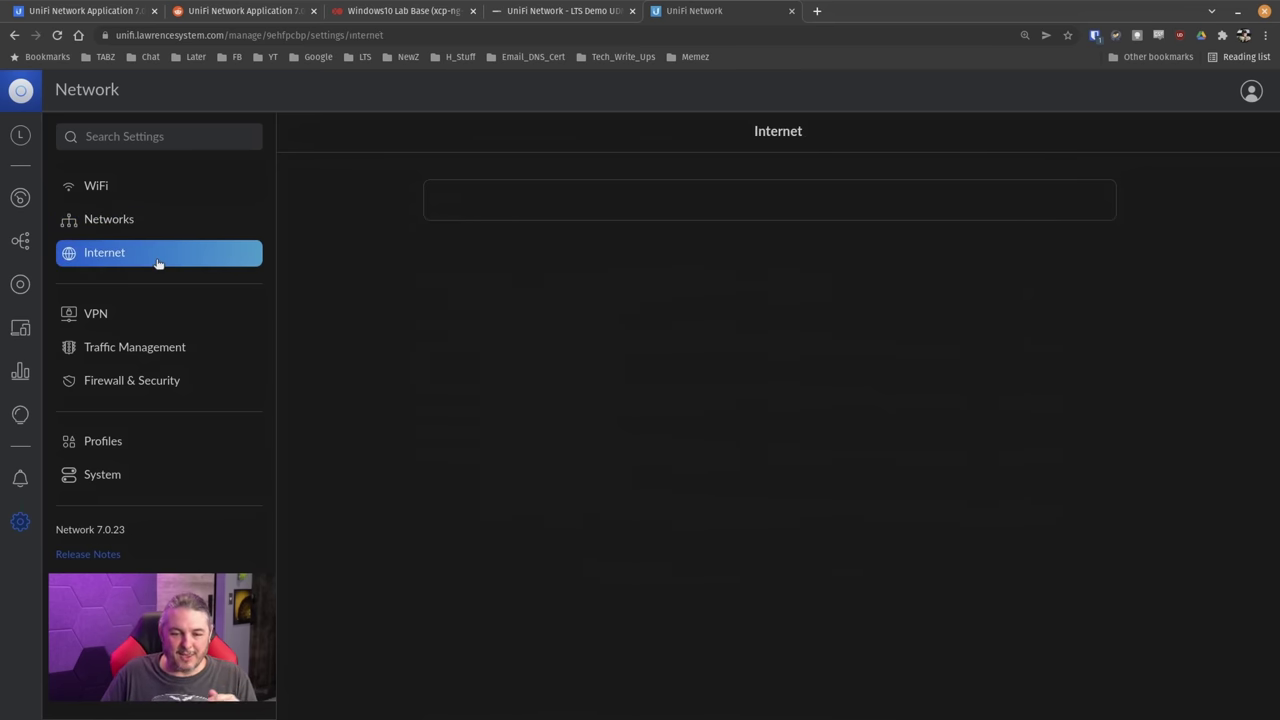
{"action": "left_click", "coordinate": [146, 315]}
{"action": "scroll", "coordinate": [697, 289], "scroll_direction": "down", "scroll_amount": 4}
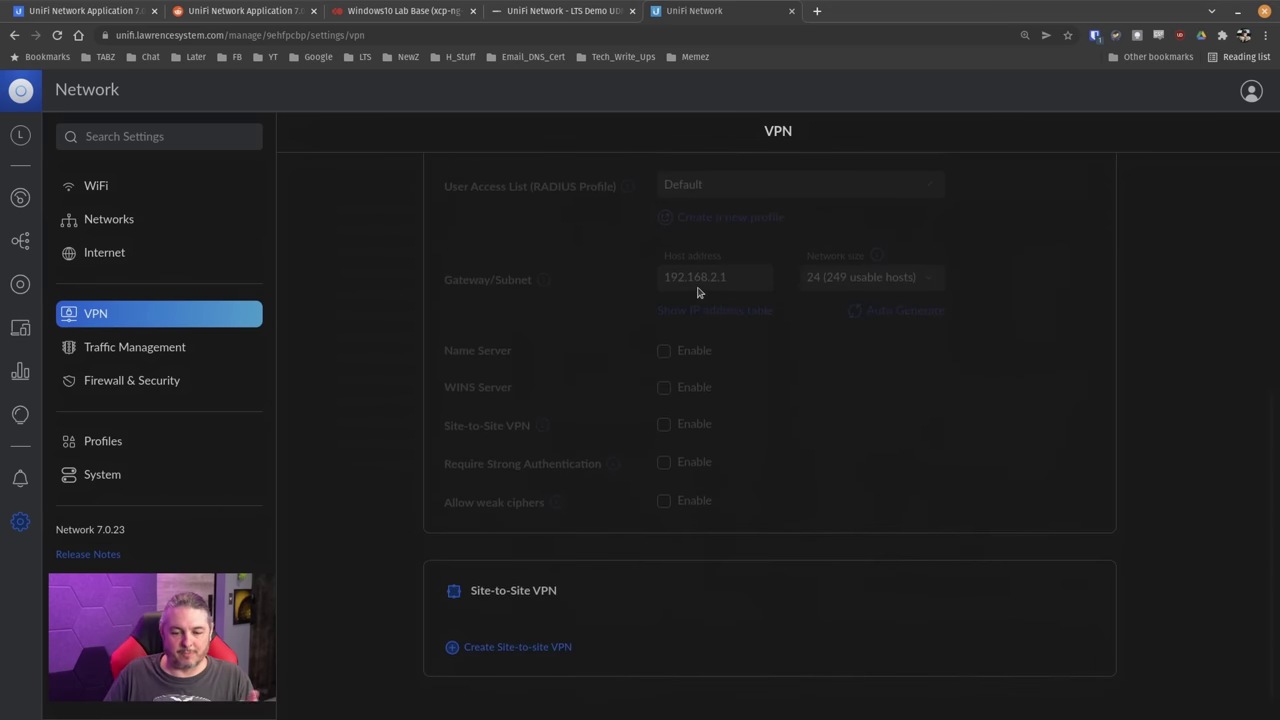
{"action": "scroll", "coordinate": [697, 289], "scroll_direction": "up", "scroll_amount": 3}
{"action": "left_click", "coordinate": [123, 357]}
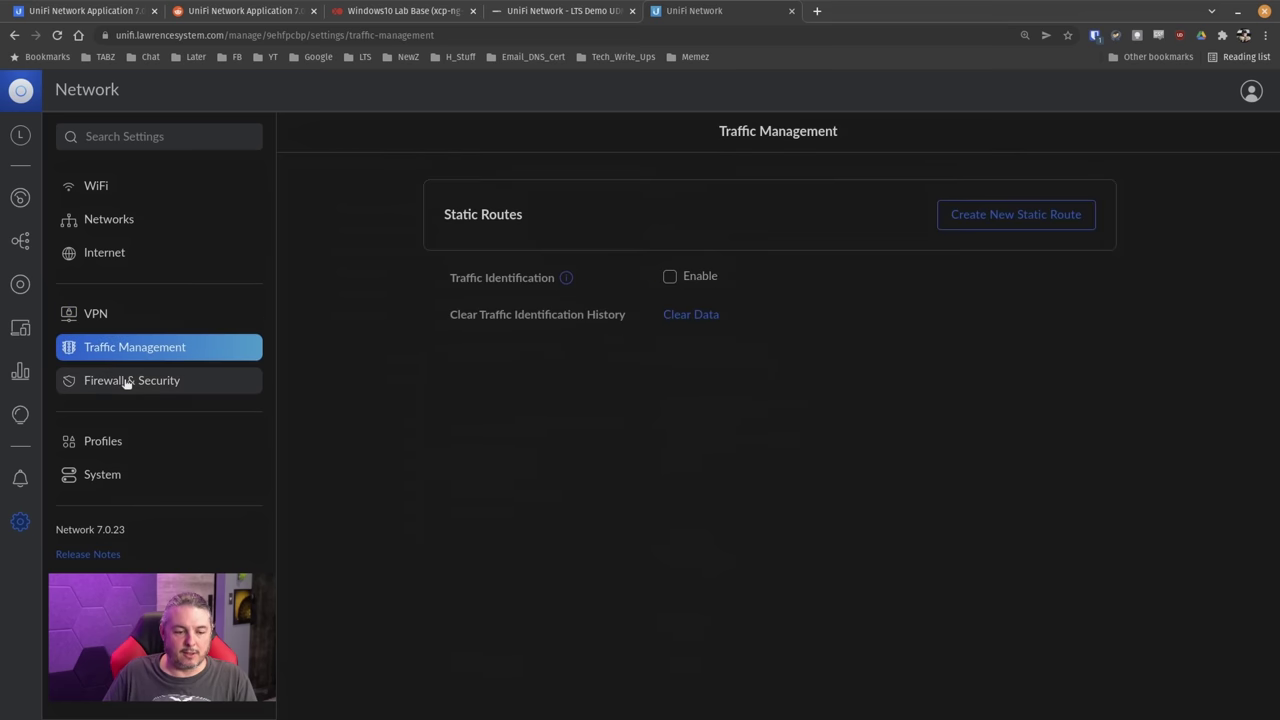
{"action": "left_click", "coordinate": [126, 380]}
{"action": "scroll", "coordinate": [593, 329], "scroll_direction": "down", "scroll_amount": 3}
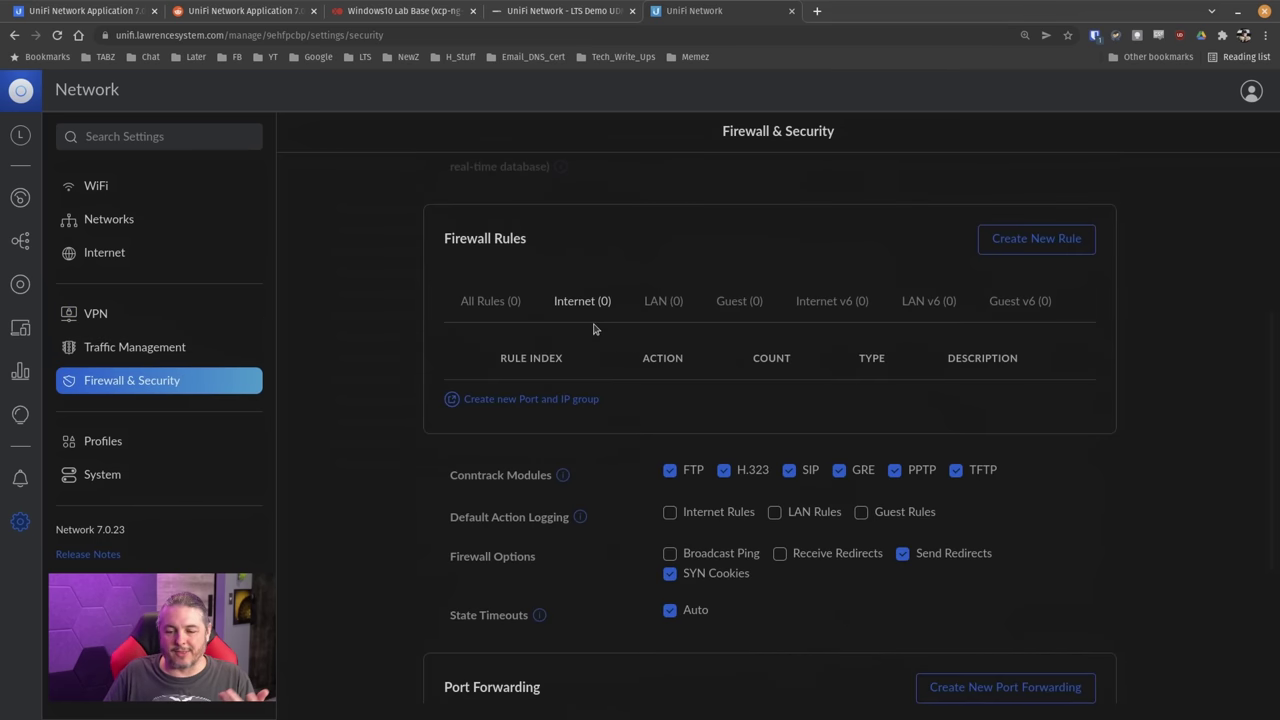
{"action": "scroll", "coordinate": [593, 329], "scroll_direction": "up", "scroll_amount": 3}
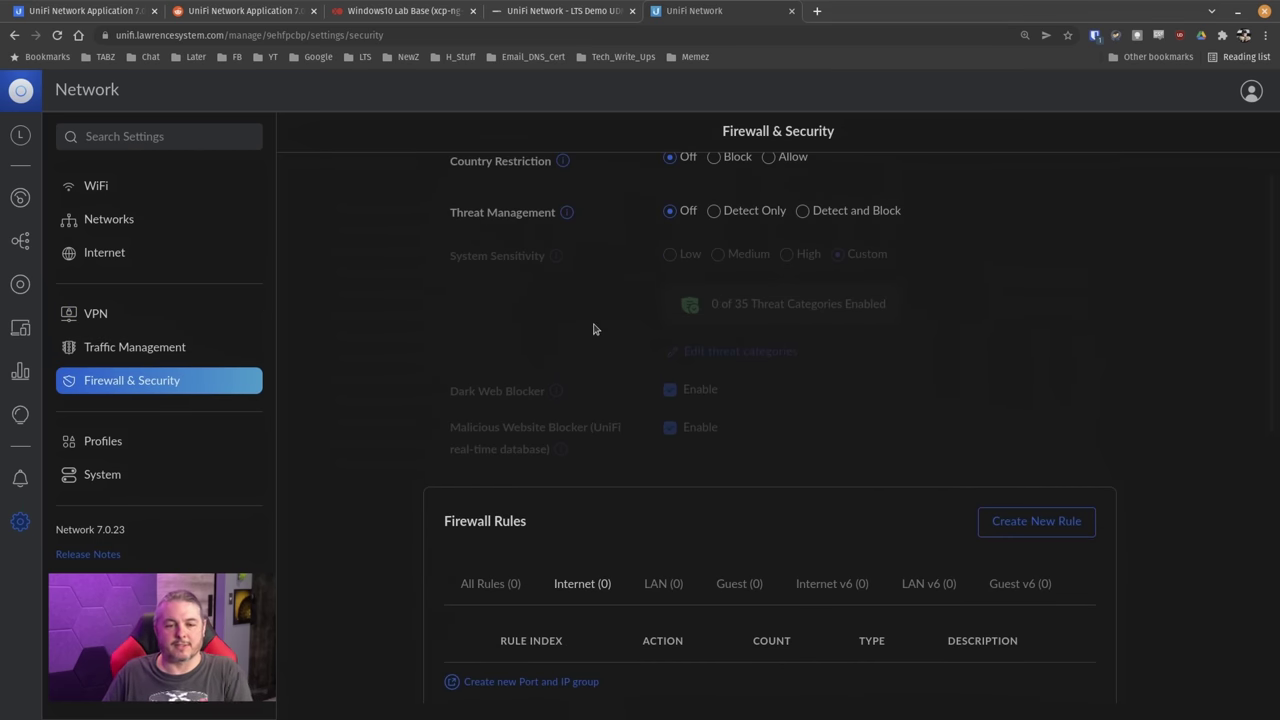
Switch to the UDM Pro and examine its Firewall & Security settings, from threat management down to signature suppression
{"action": "left_click", "coordinate": [590, 10]}
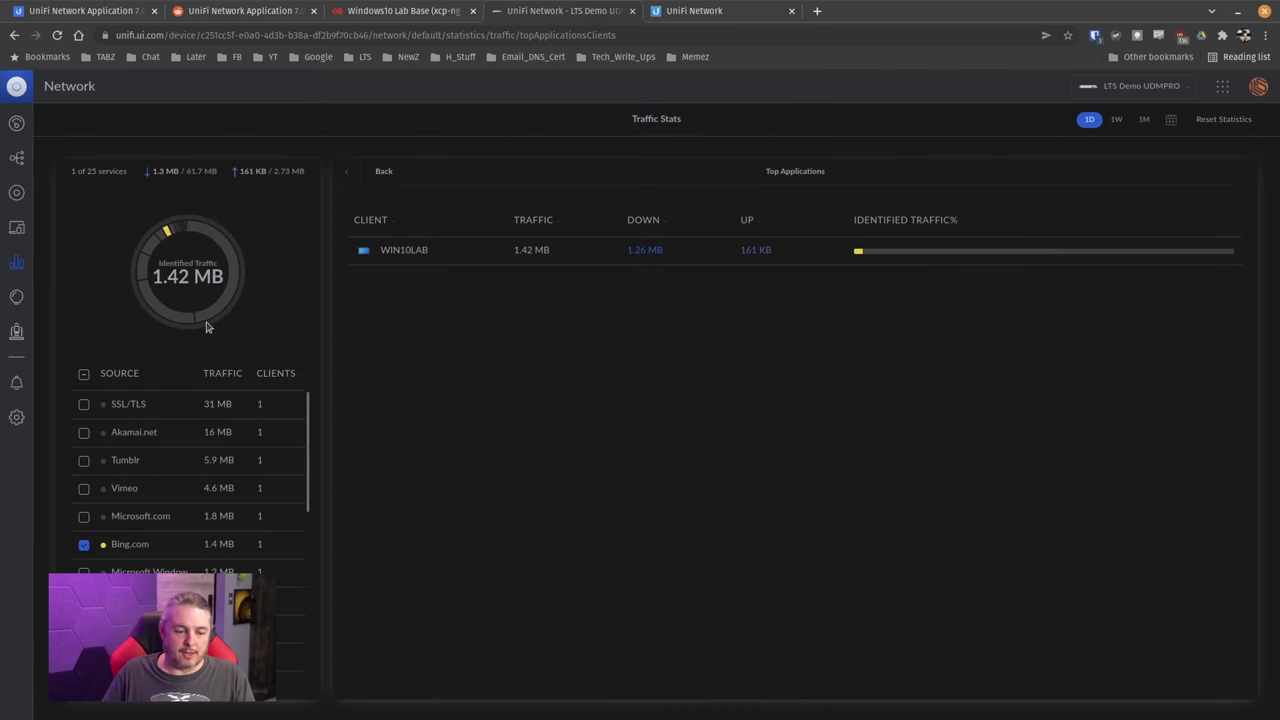
{"action": "left_click", "coordinate": [16, 417]}
{"action": "left_click", "coordinate": [200, 322]}
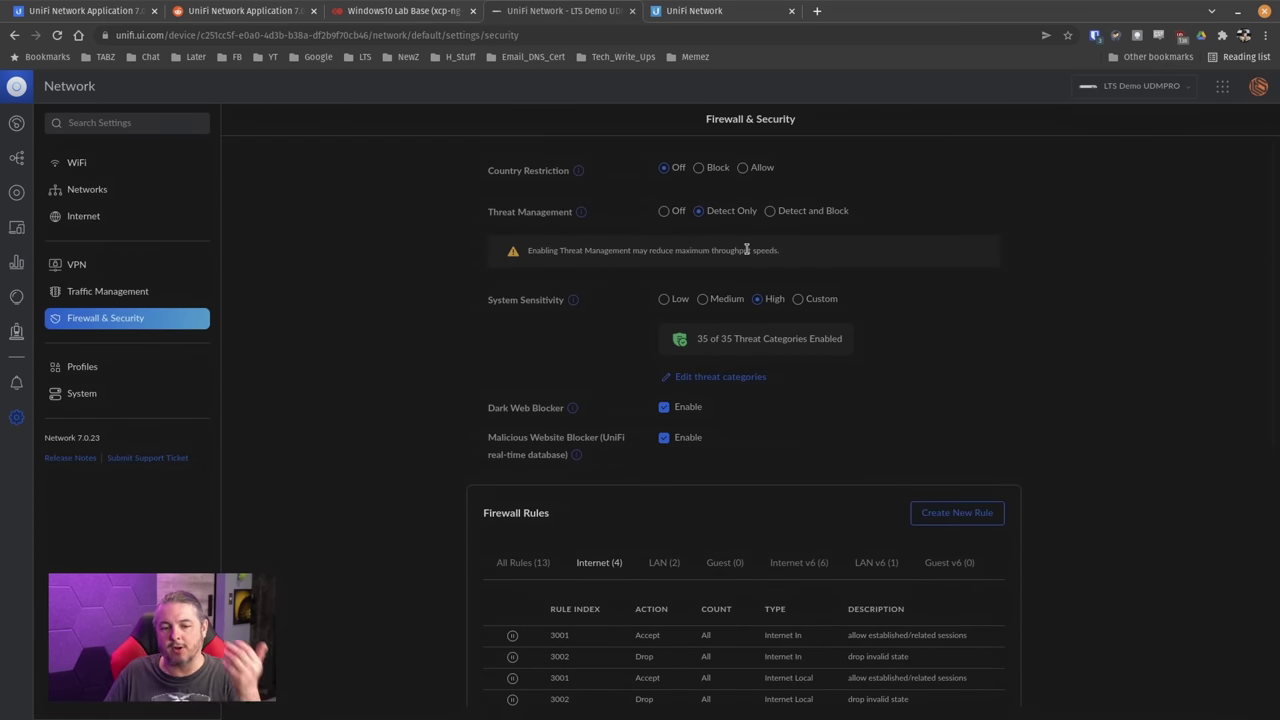
{"action": "scroll", "coordinate": [700, 440], "scroll_direction": "down", "scroll_amount": 3}
{"action": "scroll", "coordinate": [688, 427], "scroll_direction": "down", "scroll_amount": 2}
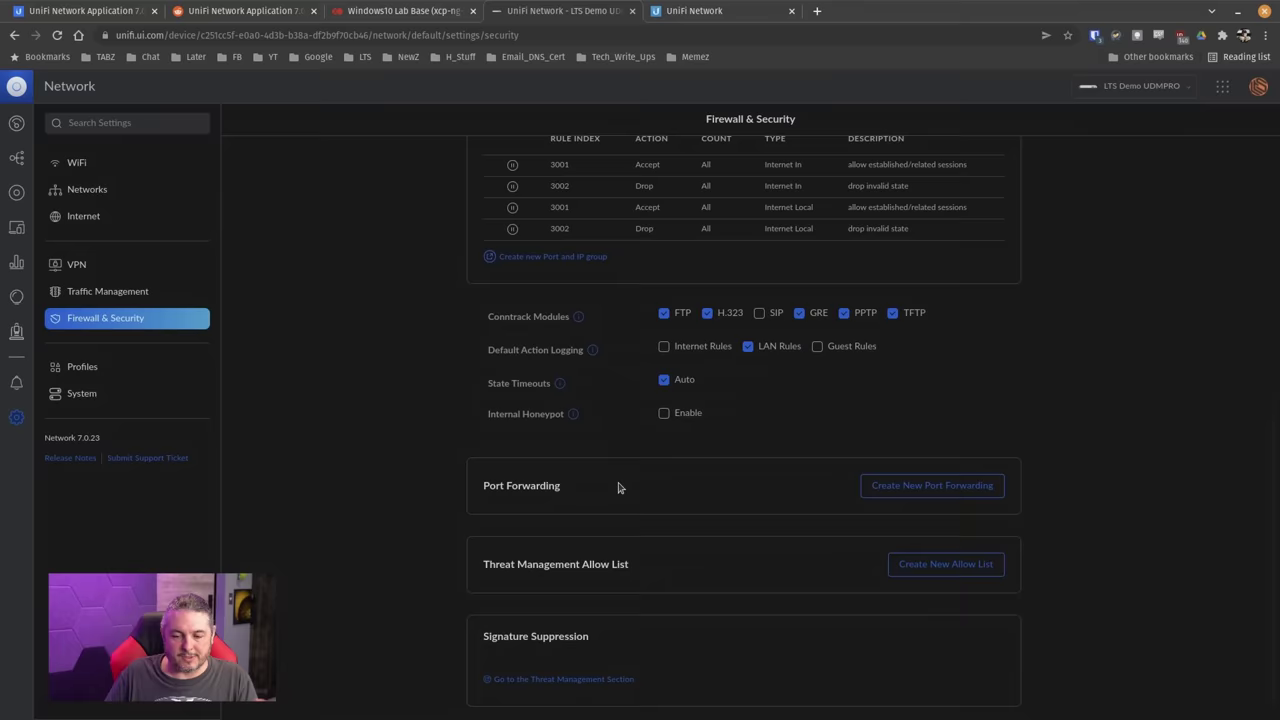
{"action": "scroll", "coordinate": [620, 486], "scroll_direction": "up", "scroll_amount": 5}
Return to the self-hosted controller and enable the Legacy Interface in its System settings
{"action": "left_click", "coordinate": [675, 9]}
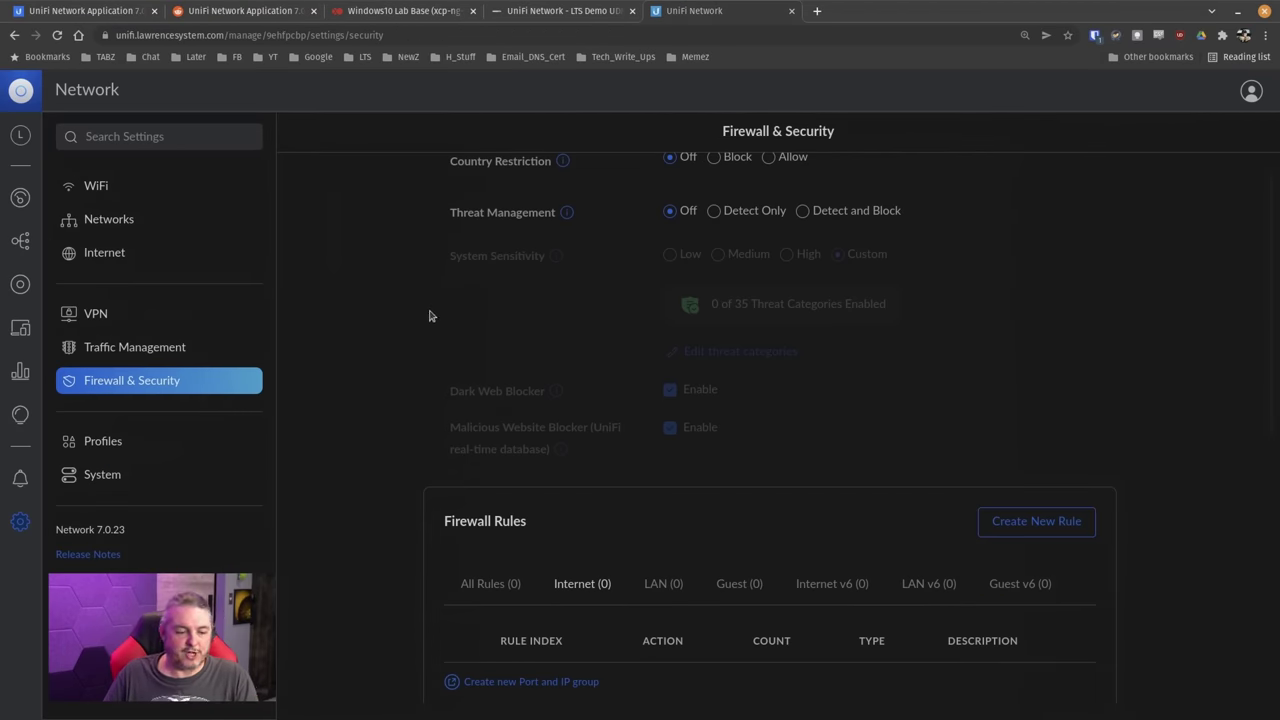
{"action": "left_click", "coordinate": [140, 478]}
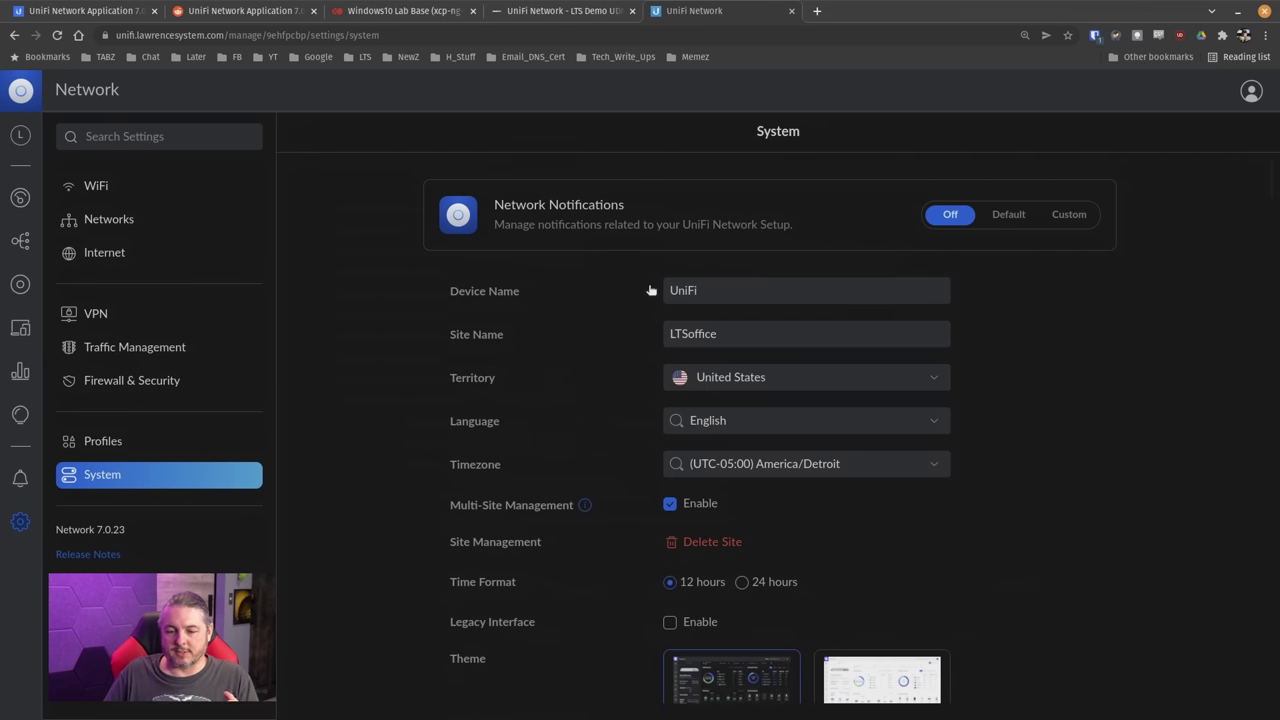
{"action": "scroll", "coordinate": [971, 343], "scroll_direction": "down", "scroll_amount": 3}
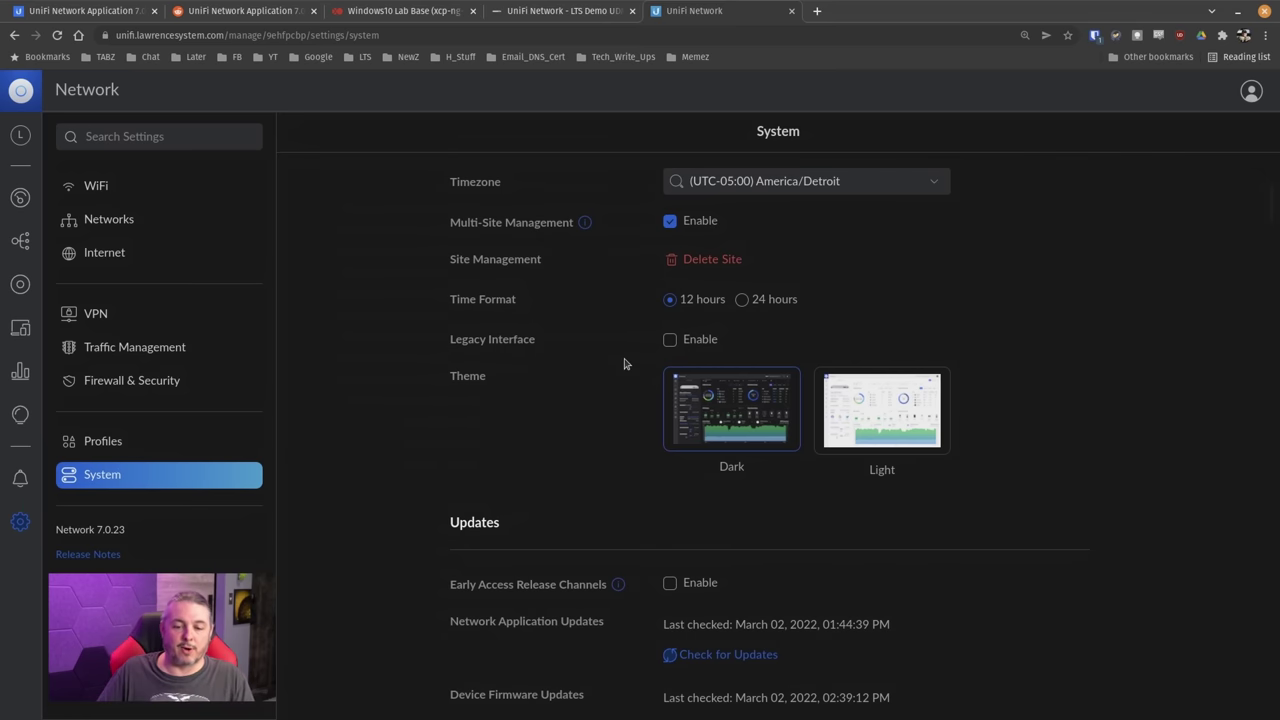
{"action": "left_click", "coordinate": [680, 342]}
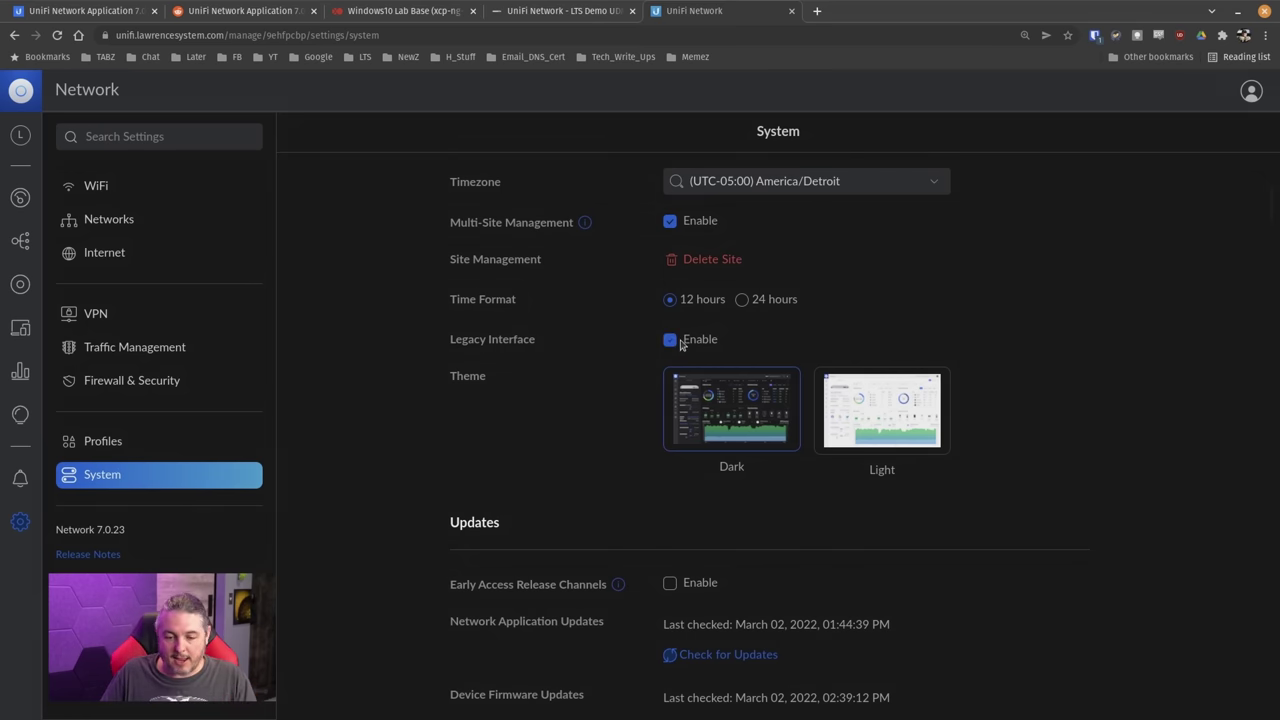
{"action": "left_click", "coordinate": [751, 450]}
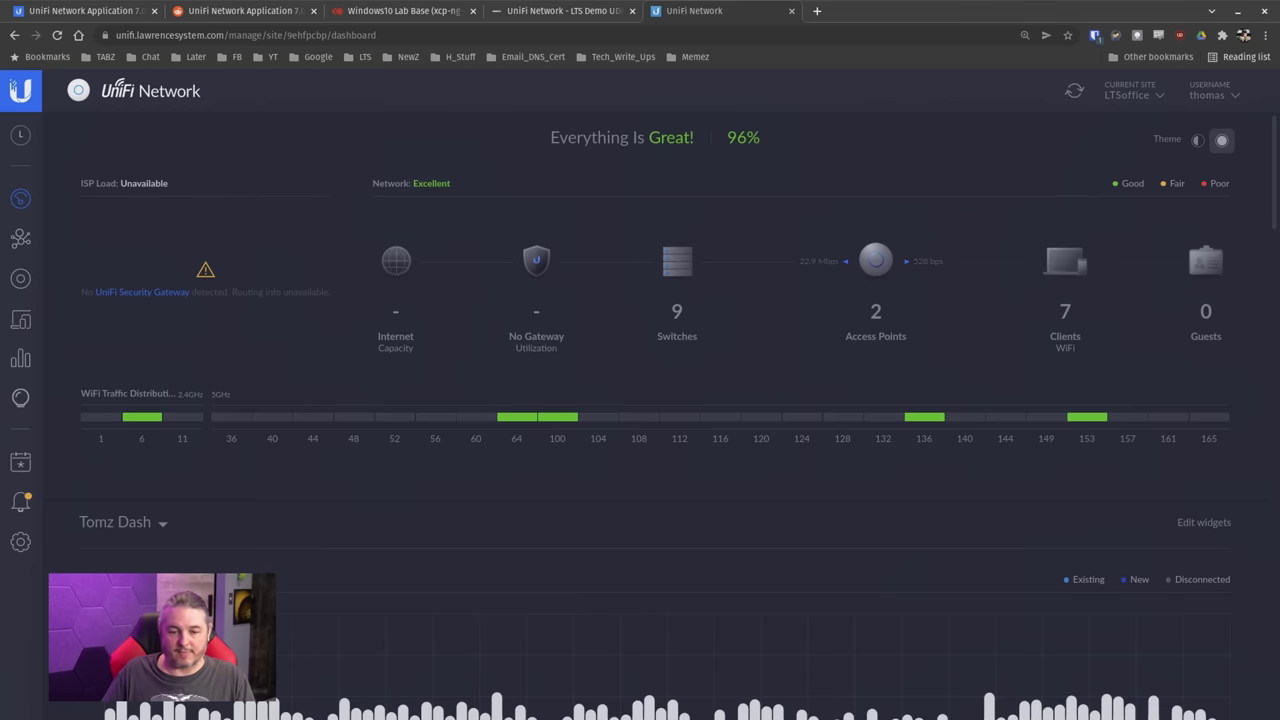
View the network topology map in the legacy interface
{"action": "left_click", "coordinate": [20, 238]}
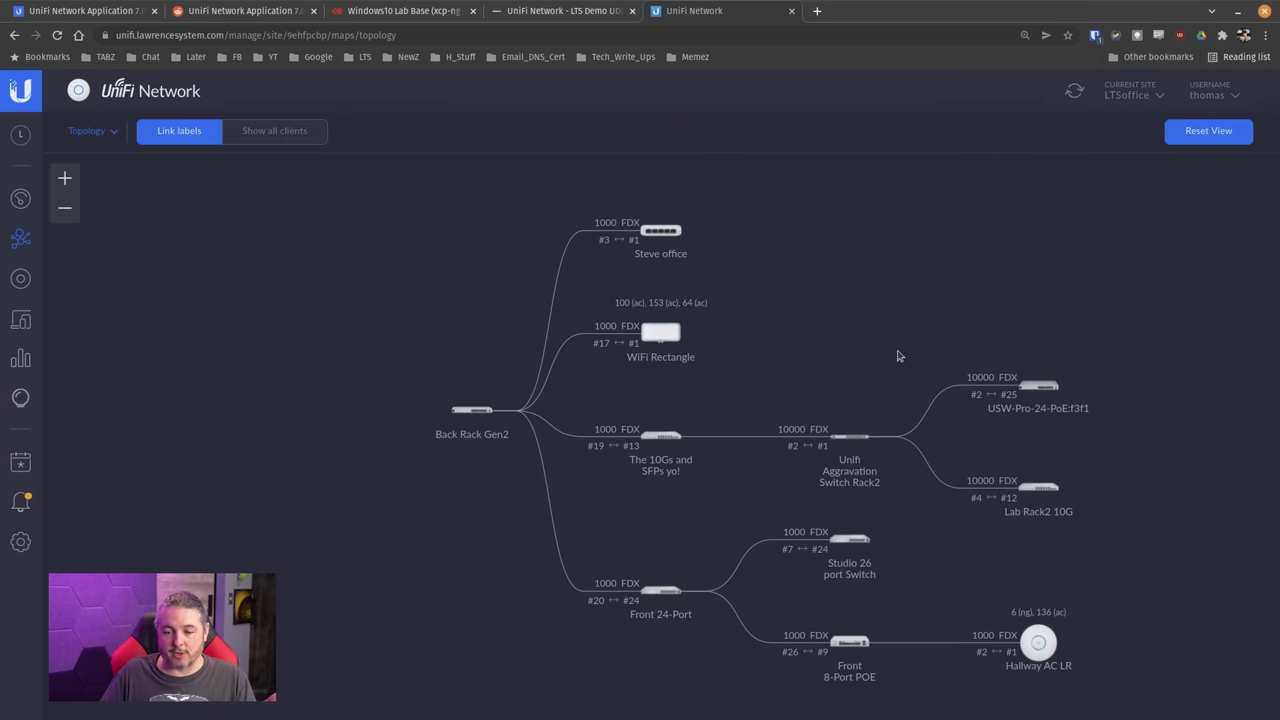
{"action": "left_click_drag", "start_coordinate": [897, 354], "coordinate": [677, 284]}
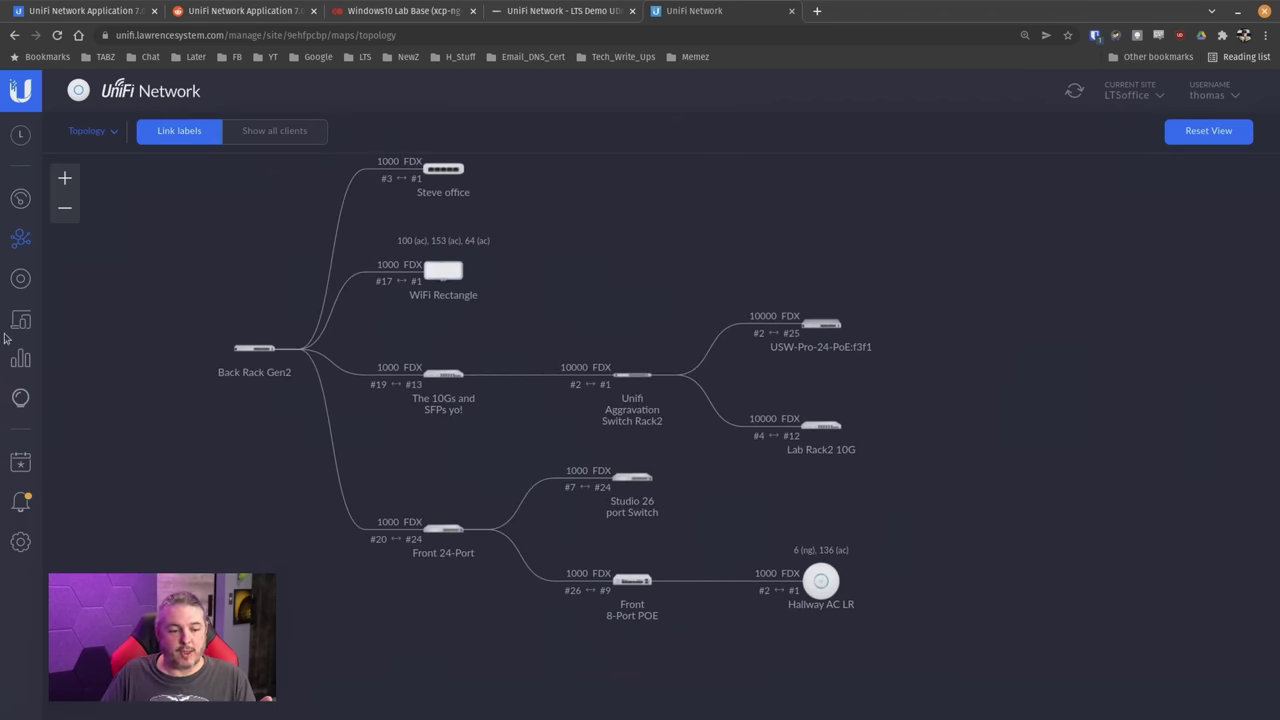
View the legacy interface's device list and examine the Qwest wireless network's settings, down to the 802.11 rate and beacon controls
{"action": "left_click", "coordinate": [22, 280]}
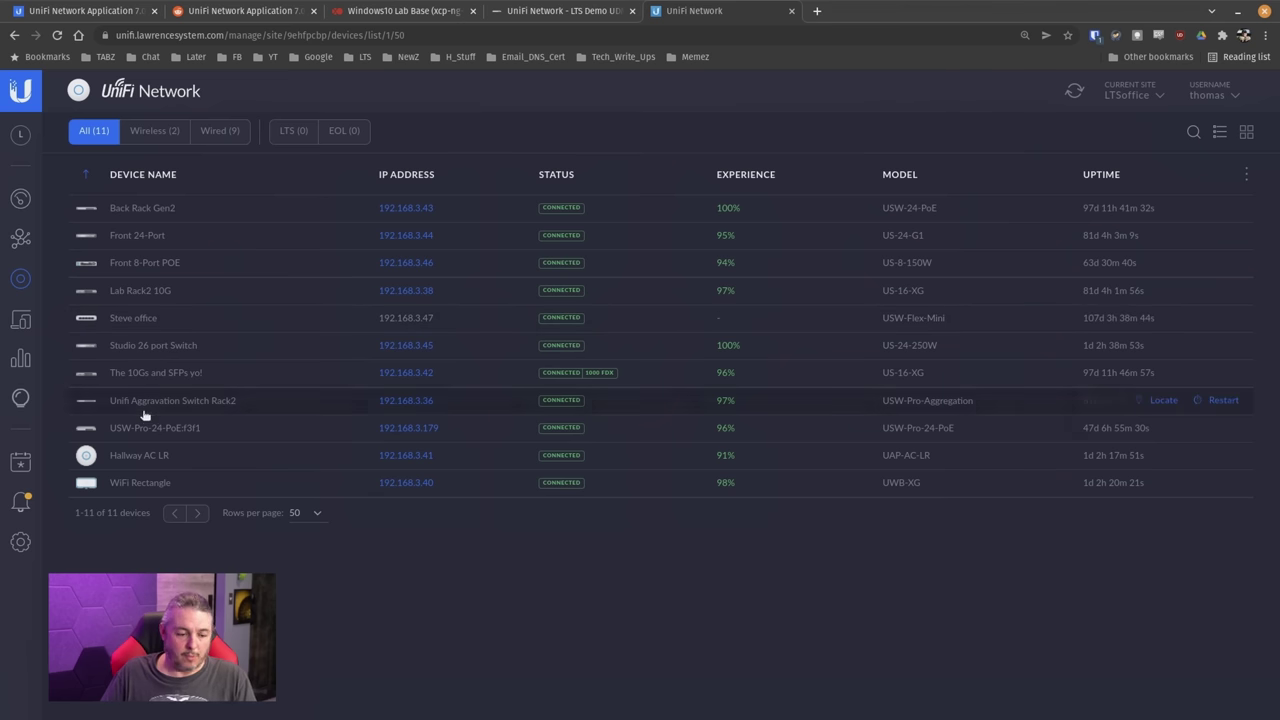
{"action": "left_click", "coordinate": [20, 542]}
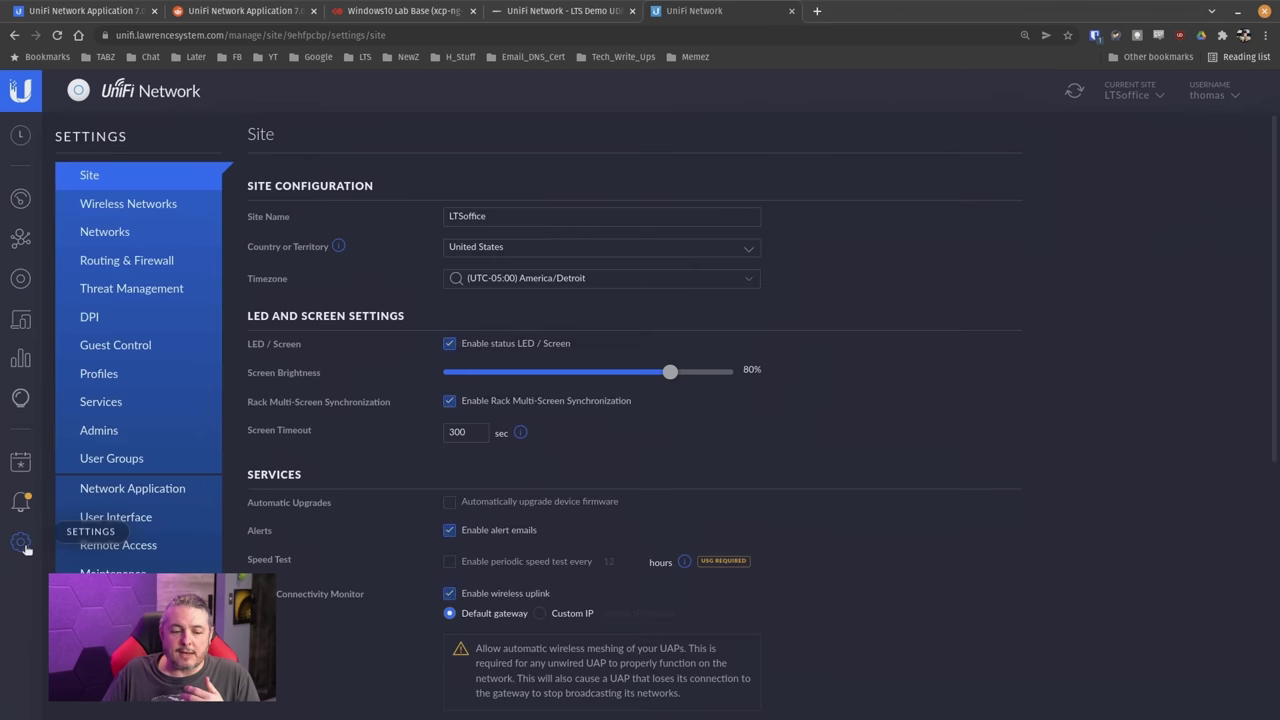
{"action": "left_click", "coordinate": [141, 210]}
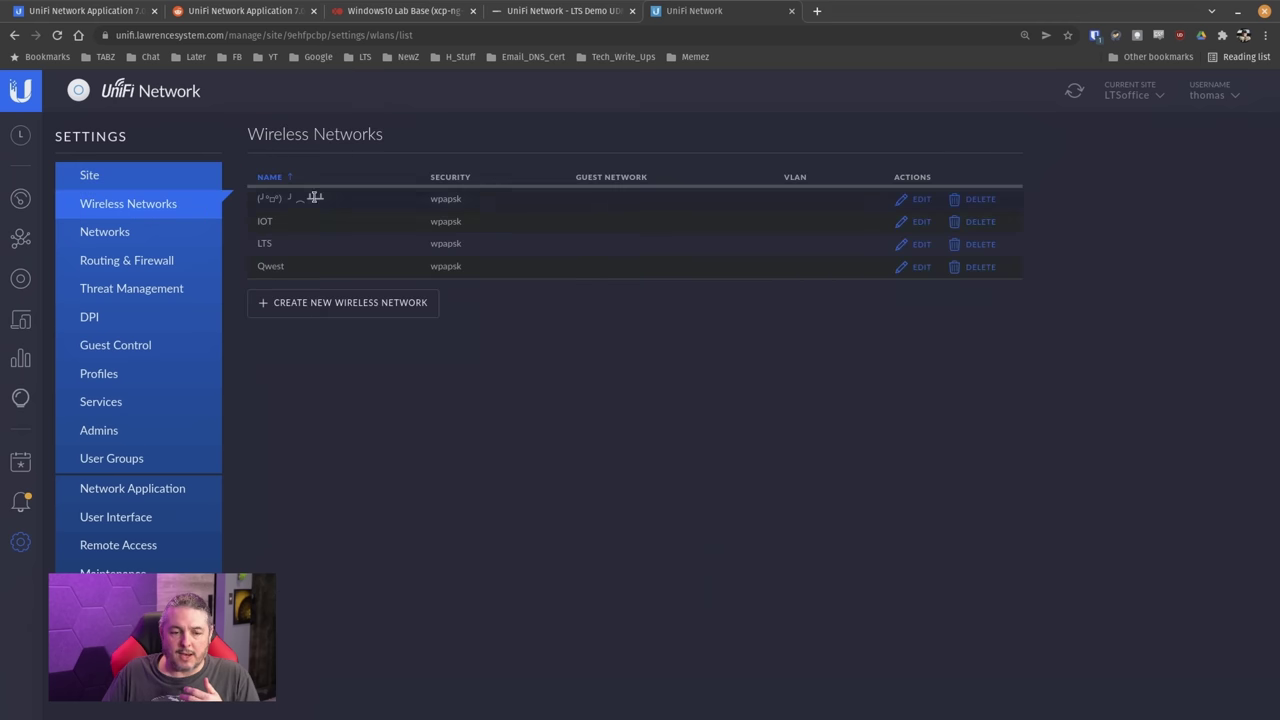
{"action": "left_click", "coordinate": [922, 270]}
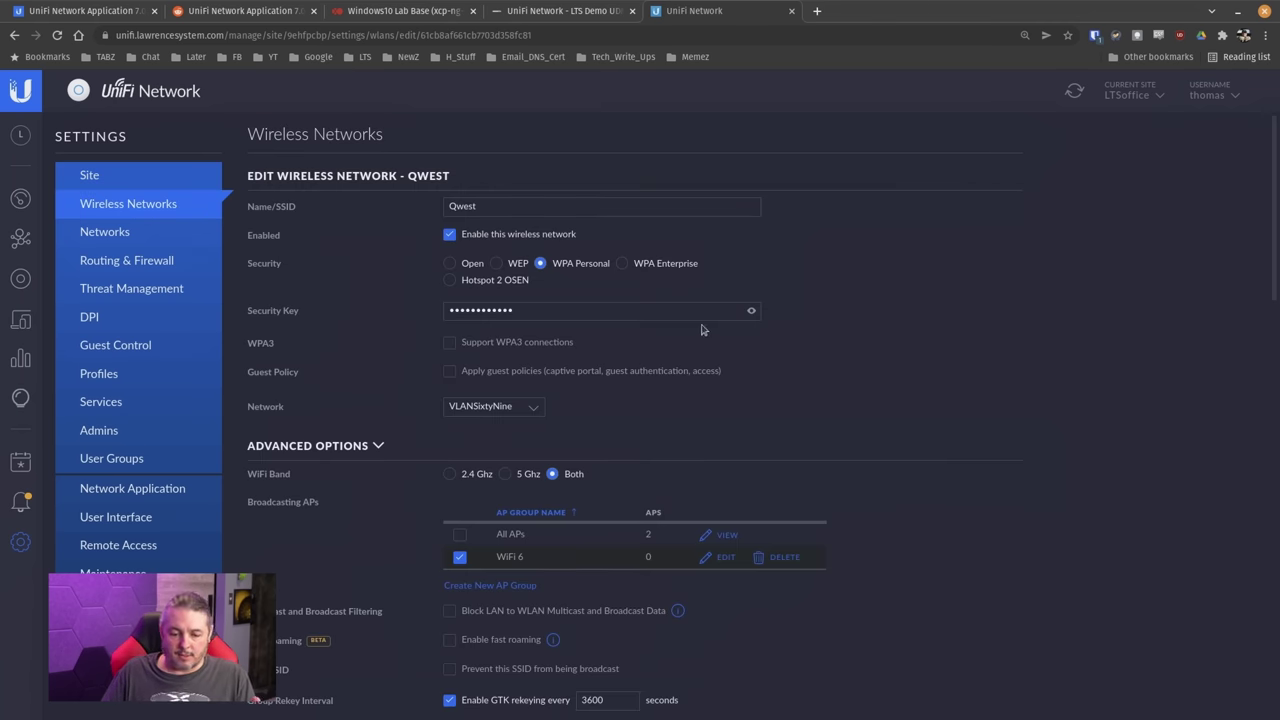
{"action": "scroll", "coordinate": [703, 329], "scroll_direction": "down", "scroll_amount": 8}
{"action": "scroll", "coordinate": [703, 329], "scroll_direction": "down", "scroll_amount": 3}
{"action": "scroll", "coordinate": [600, 420], "scroll_direction": "up", "scroll_amount": 2}
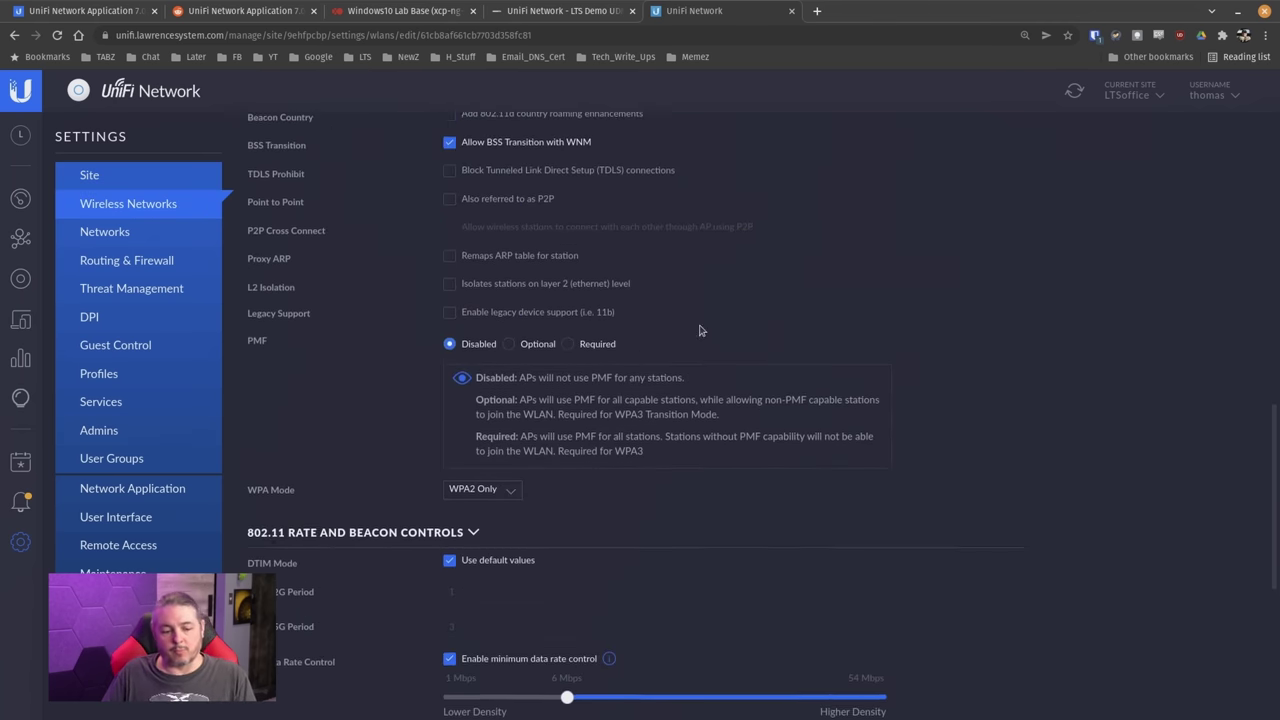
Enable New User Interface in the legacy User Interface settings and apply the change
{"action": "left_click", "coordinate": [162, 515]}
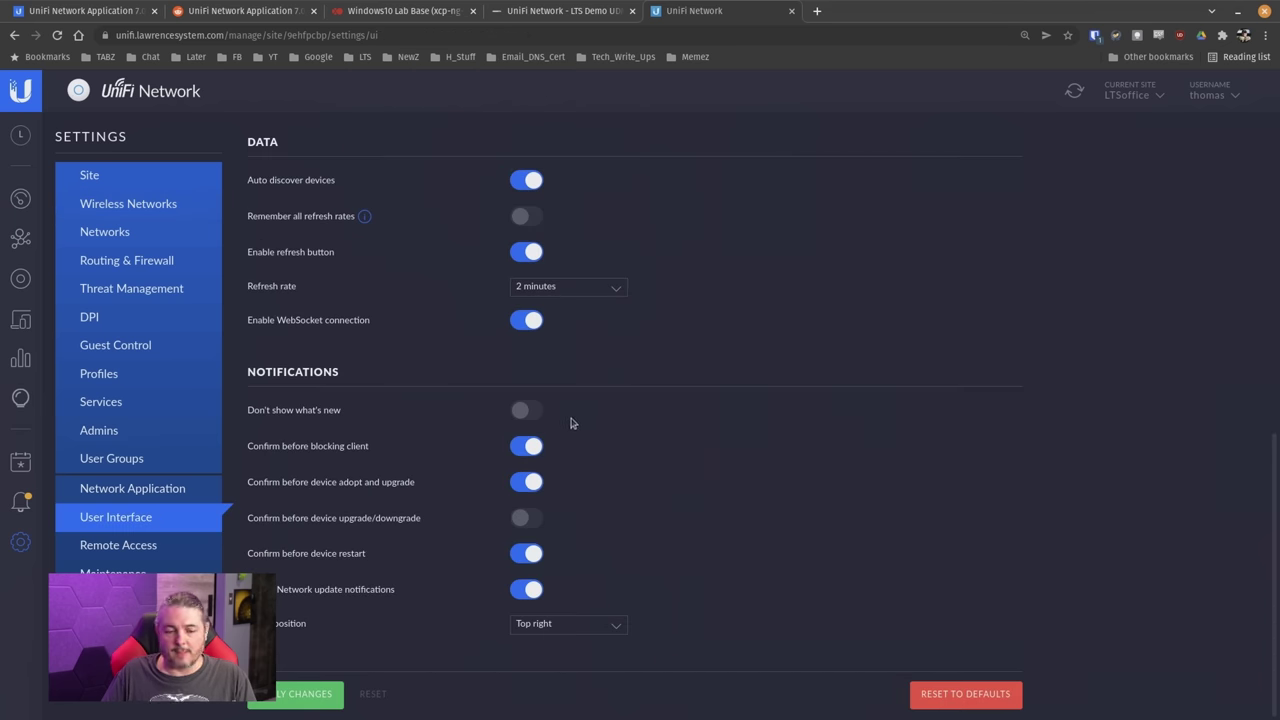
{"action": "scroll", "coordinate": [541, 260], "scroll_direction": "up", "scroll_amount": 3}
{"action": "scroll", "coordinate": [540, 265], "scroll_direction": "up", "scroll_amount": 5}
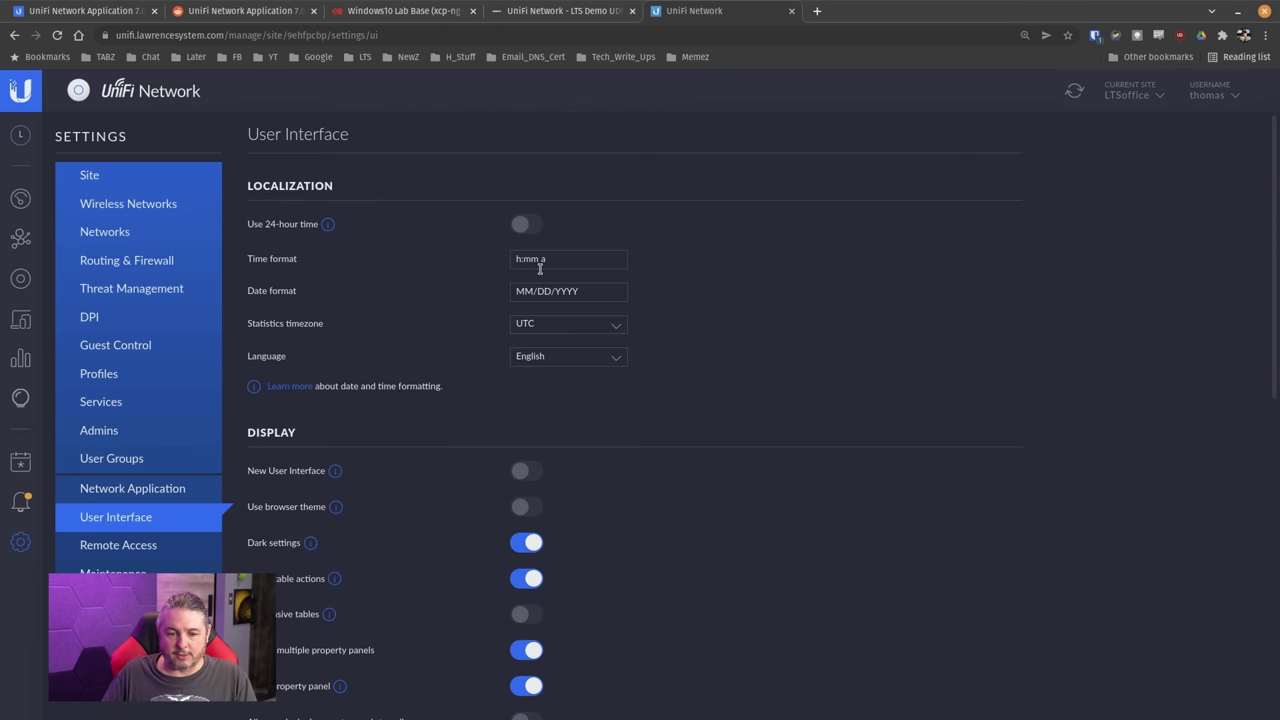
{"action": "left_click", "coordinate": [527, 471]}
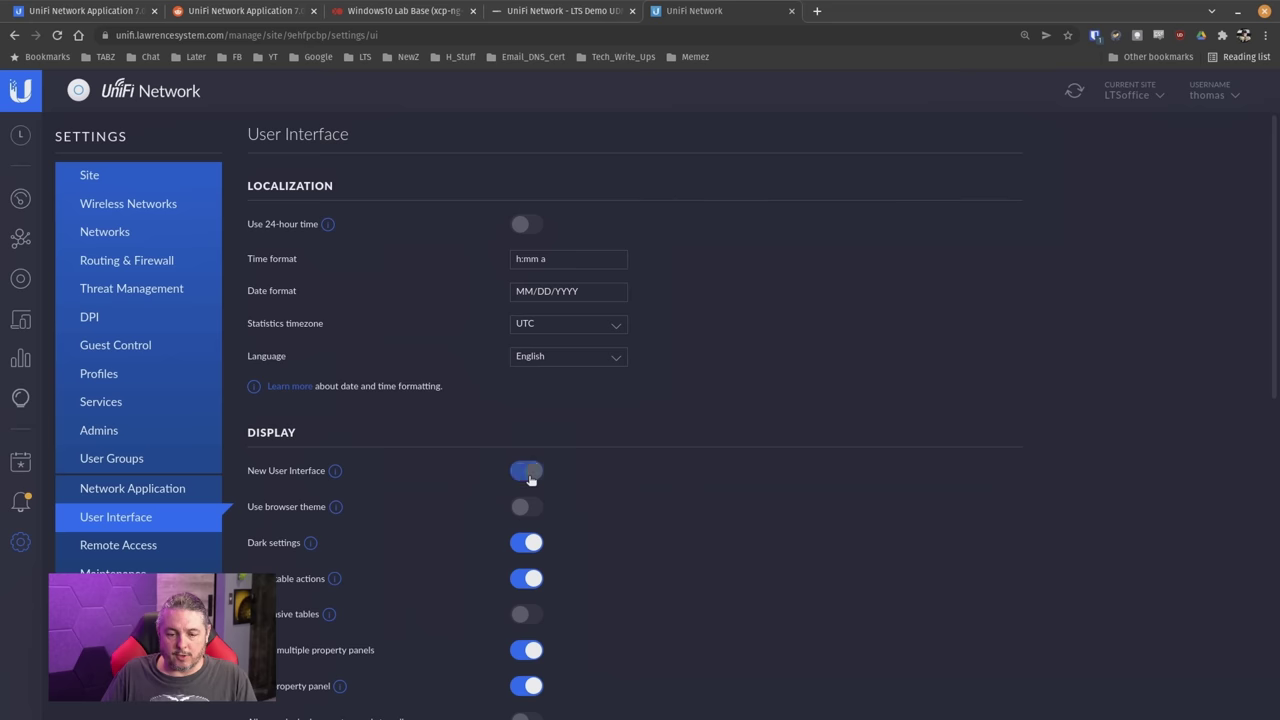
{"action": "scroll", "coordinate": [850, 445], "scroll_direction": "down", "scroll_amount": 3}
{"action": "scroll", "coordinate": [958, 485], "scroll_direction": "down", "scroll_amount": 3}
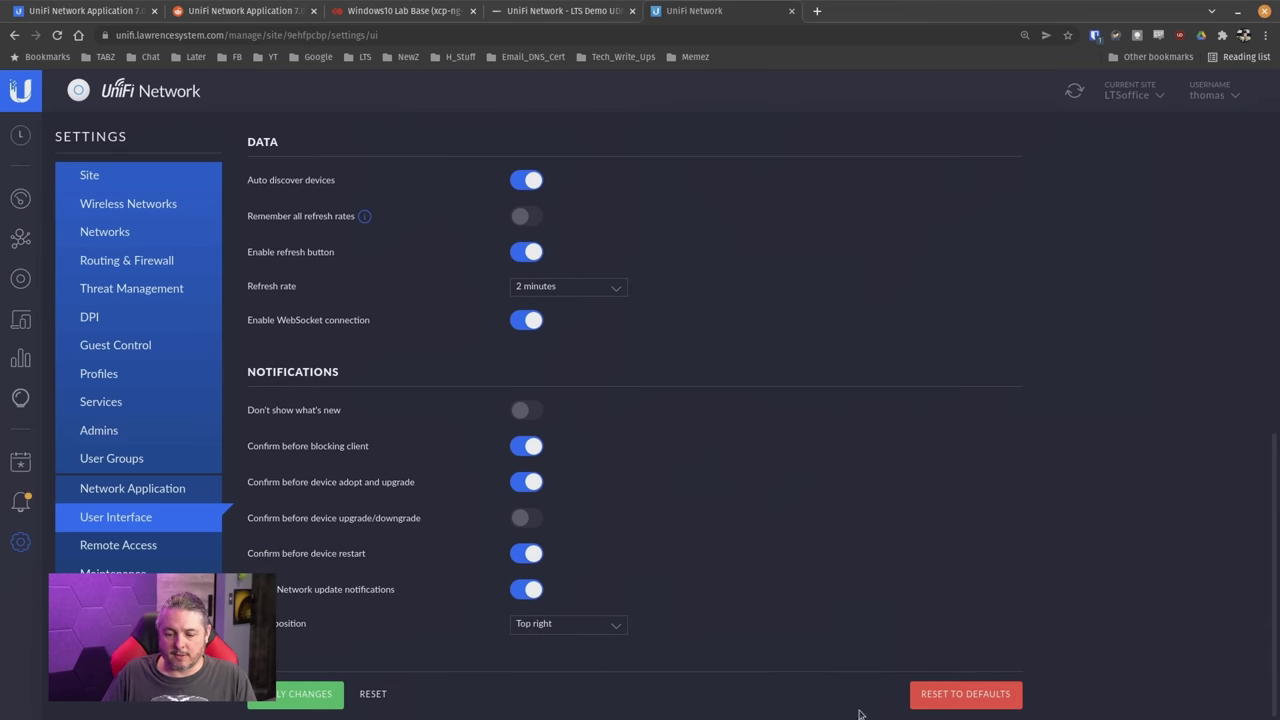
{"action": "left_click", "coordinate": [292, 694]}
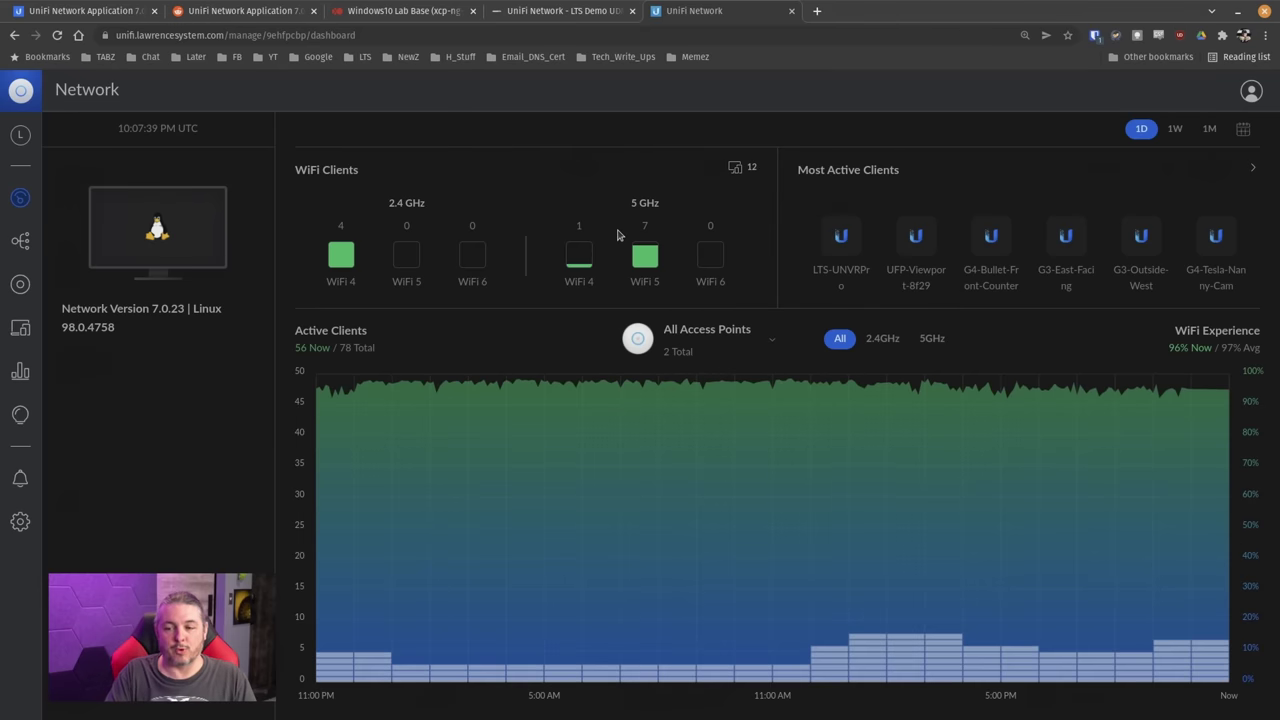
Open the Qwest WiFi network's settings in the new interface and examine its advanced configuration, security and device filtering options
{"action": "left_click", "coordinate": [24, 526]}
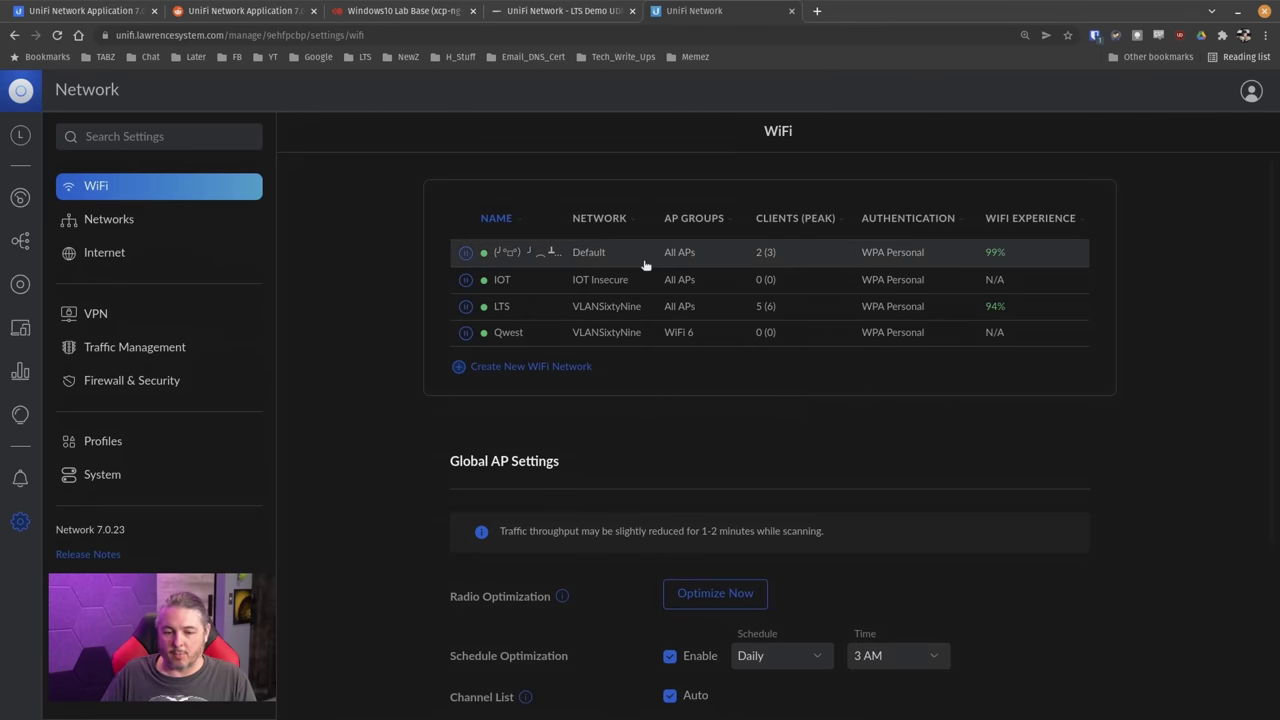
{"action": "left_click", "coordinate": [817, 333]}
{"action": "scroll", "coordinate": [818, 336], "scroll_direction": "down", "scroll_amount": 5}
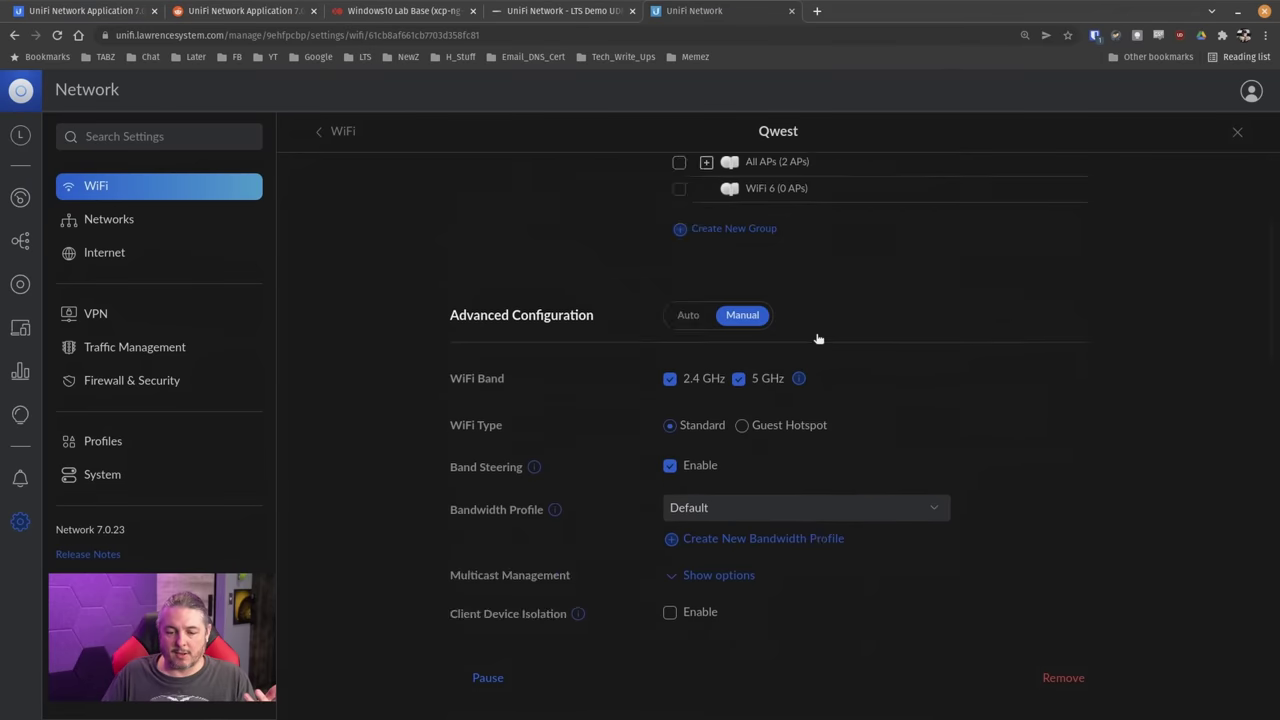
{"action": "scroll", "coordinate": [817, 338], "scroll_direction": "down", "scroll_amount": 6}
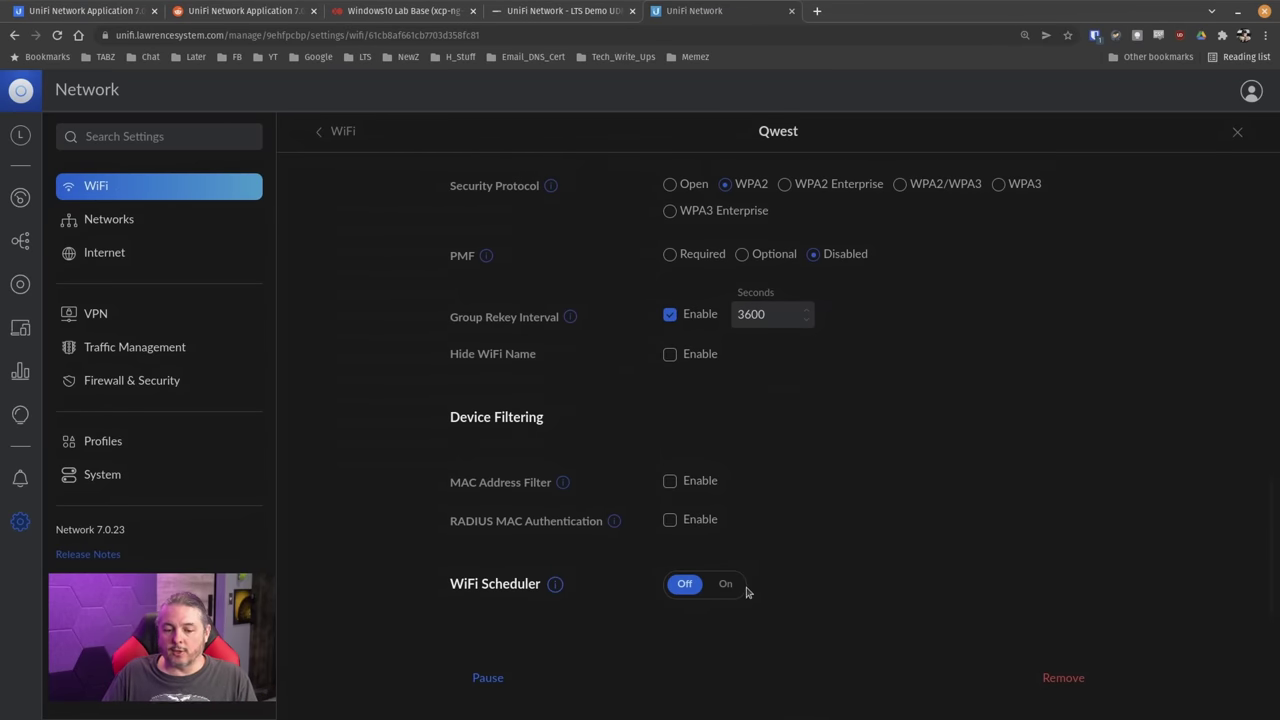
Turn on the WiFi Scheduler for the Qwest network to examine its weekly time grid, and turn it back off
{"action": "left_click", "coordinate": [726, 585]}
{"action": "scroll", "coordinate": [805, 522], "scroll_direction": "down", "scroll_amount": 3}
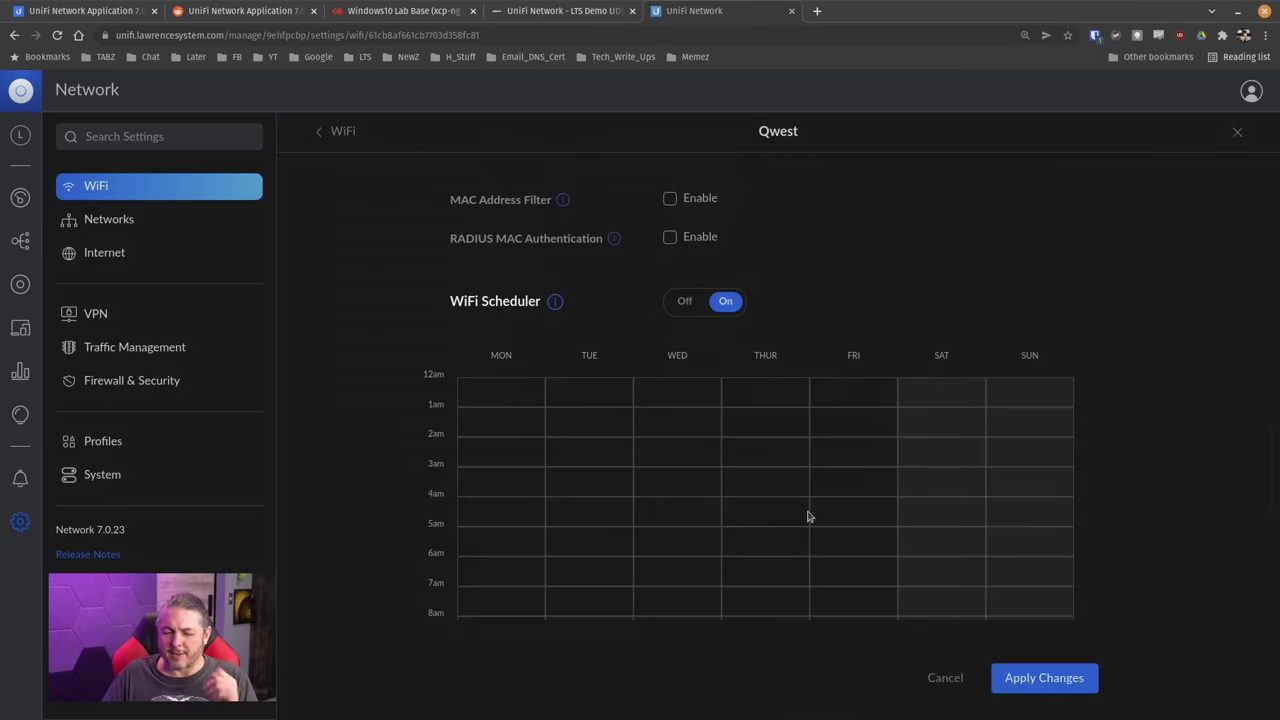
{"action": "scroll", "coordinate": [809, 516], "scroll_direction": "down", "scroll_amount": 3}
{"action": "scroll", "coordinate": [810, 516], "scroll_direction": "down", "scroll_amount": 2}
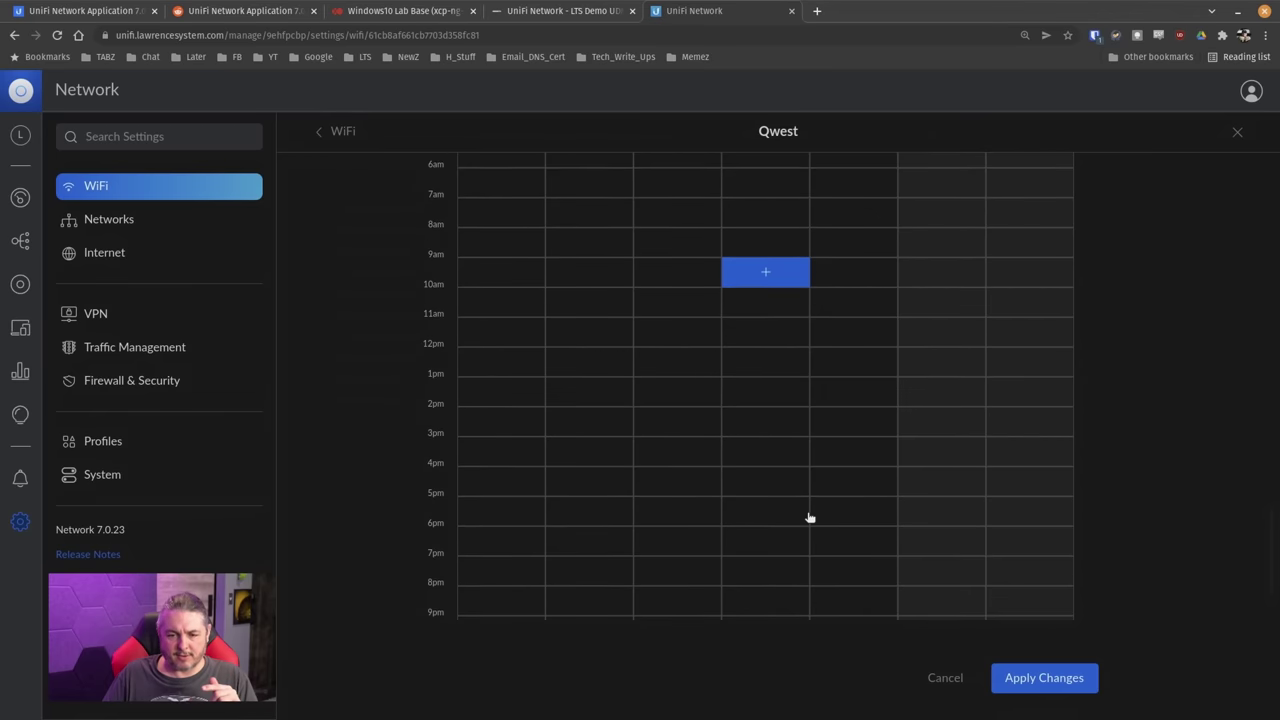
{"action": "scroll", "coordinate": [810, 517], "scroll_direction": "up", "scroll_amount": 8}
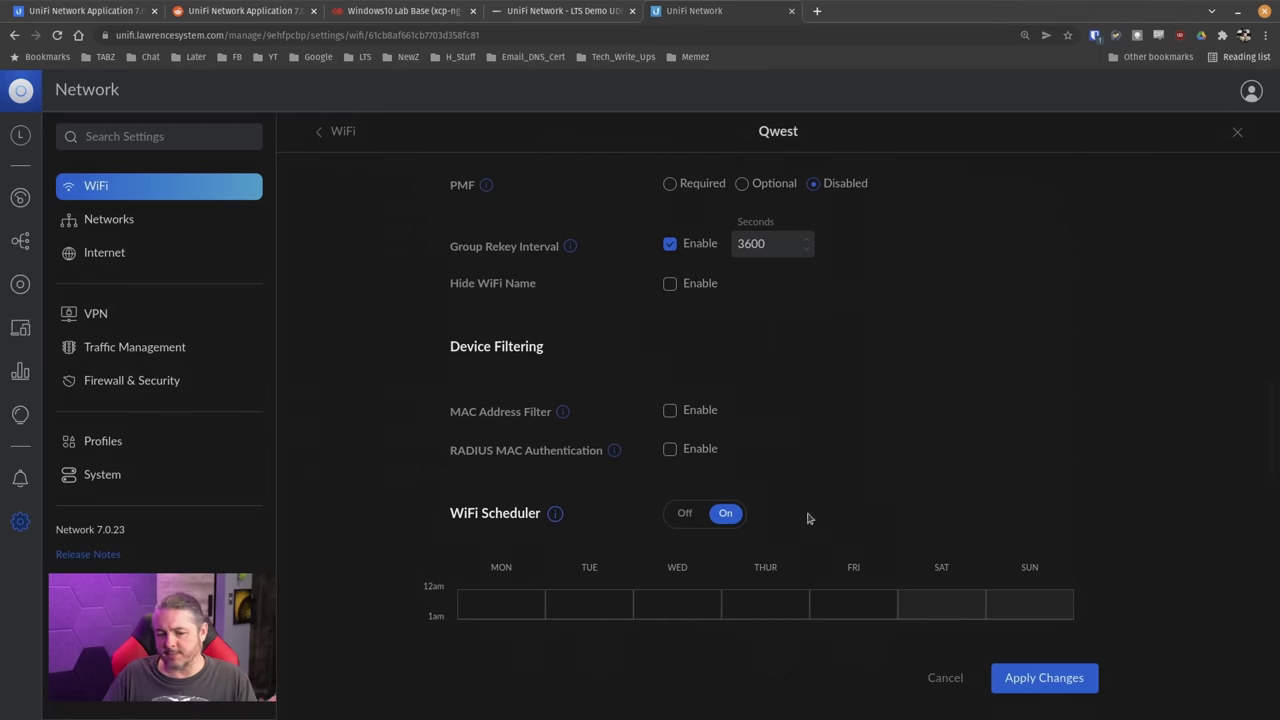
{"action": "left_click", "coordinate": [684, 514]}
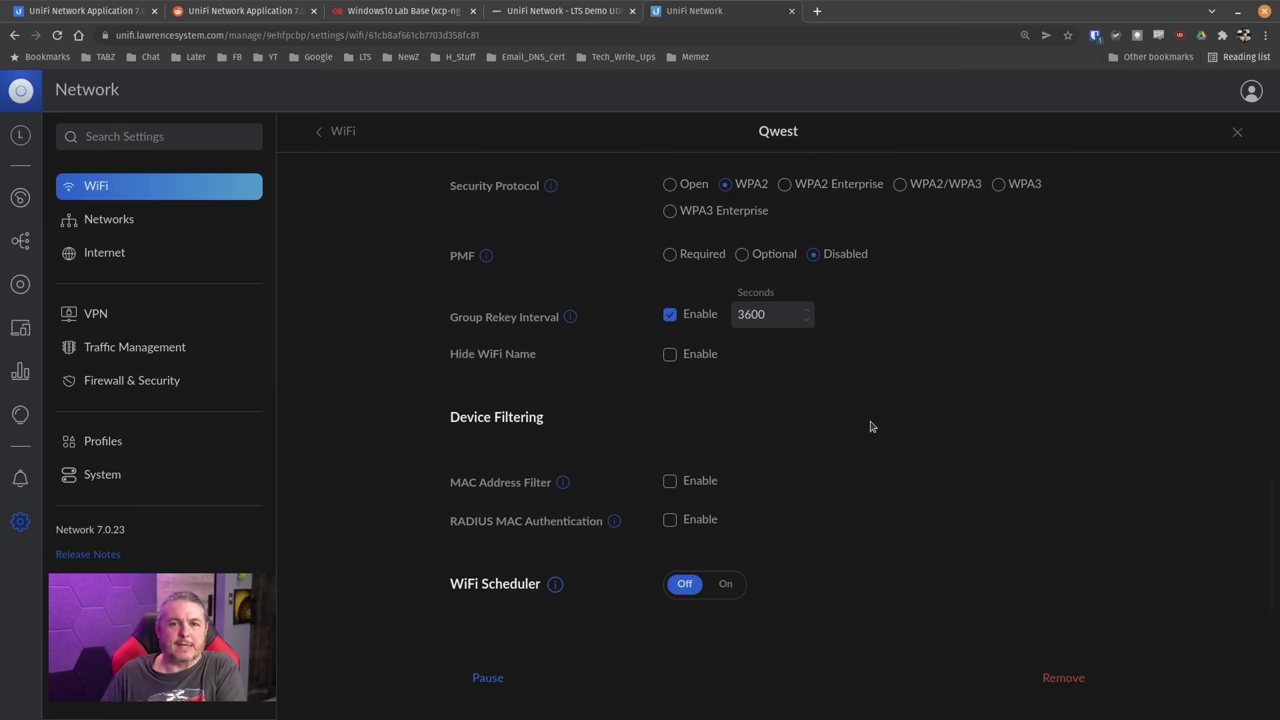
{"action": "scroll", "coordinate": [852, 436], "scroll_direction": "up", "scroll_amount": 3}
{"action": "scroll", "coordinate": [846, 440], "scroll_direction": "down", "scroll_amount": 3}
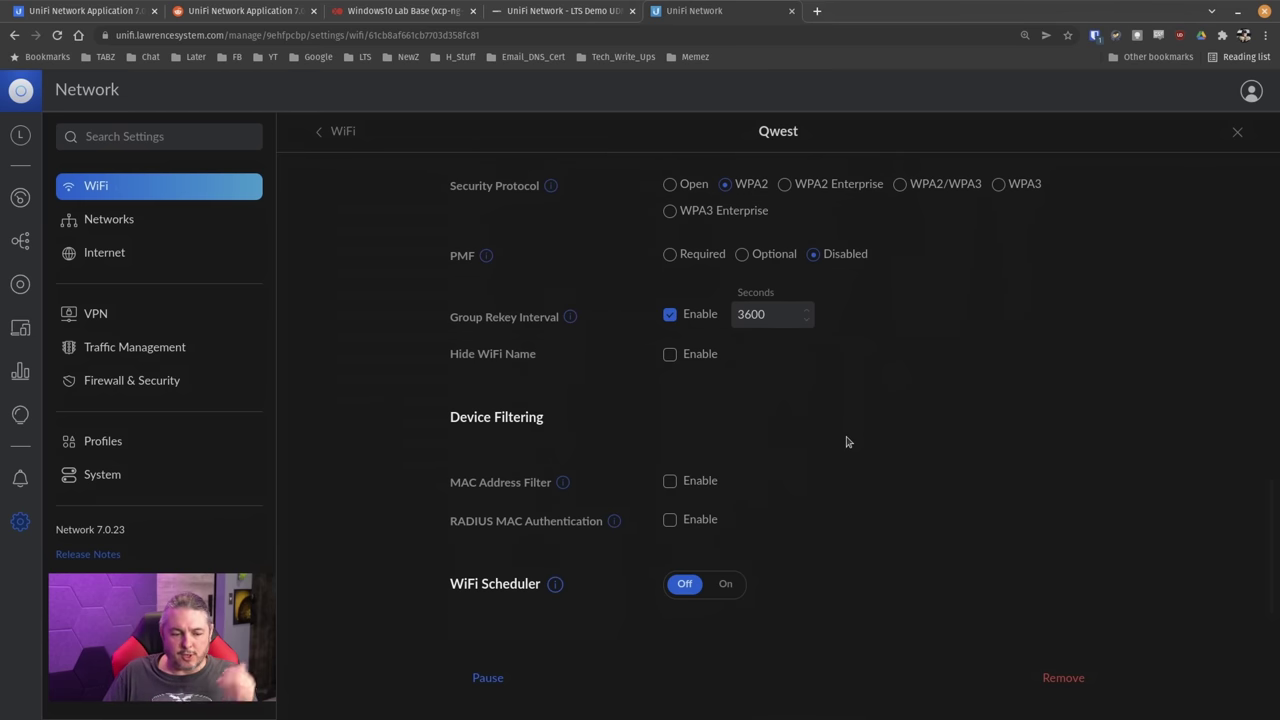